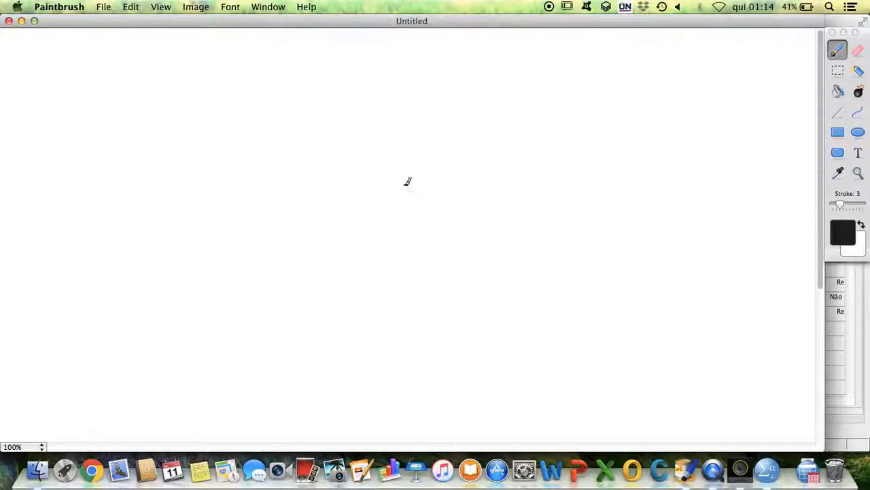
# Handwrite the title "Regressão linear múltipla:" across the top of the canvas and underline it
pyautogui.moveTo(93, 80)
pyautogui.mouseDown()
pyautogui.moveTo(132, 86)
pyautogui.moveTo(213, 73)
pyautogui.moveTo(241, 87)
pyautogui.moveTo(270, 77)
pyautogui.moveTo(416, 73)
pyautogui.moveTo(465, 60)
pyautogui.moveTo(524, 68)
pyautogui.mouseUp()
pyautogui.click(542, 60)
pyautogui.click(542, 68)
pyautogui.moveTo(94, 119); pyautogui.dragTo(552, 82)
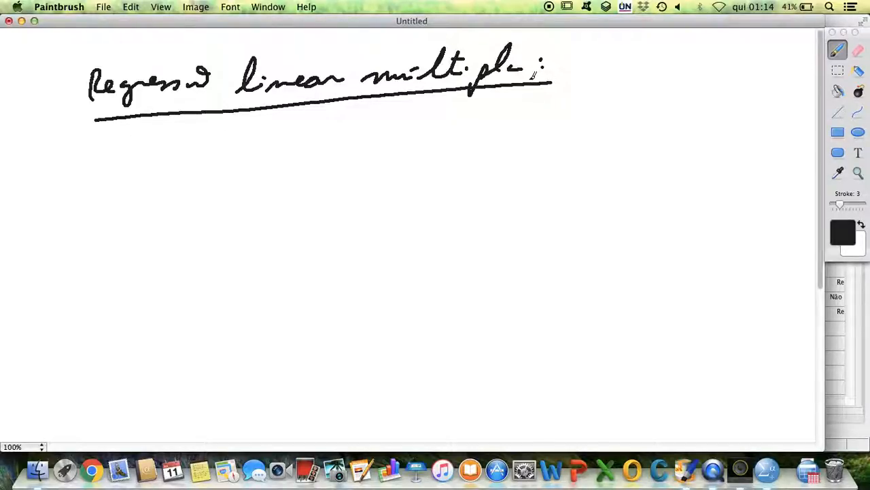
# Handwrite the underlined heading "Objetivo:" below the start of the title
pyautogui.moveTo(76, 155)
pyautogui.mouseDown()
pyautogui.moveTo(65, 168)
pyautogui.moveTo(152, 163)
pyautogui.moveTo(146, 152)
pyautogui.moveTo(192, 160)
pyautogui.mouseUp()
pyautogui.moveTo(79, 185); pyautogui.dragTo(190, 171)
pyautogui.click(206, 155)
pyautogui.click(206, 168)
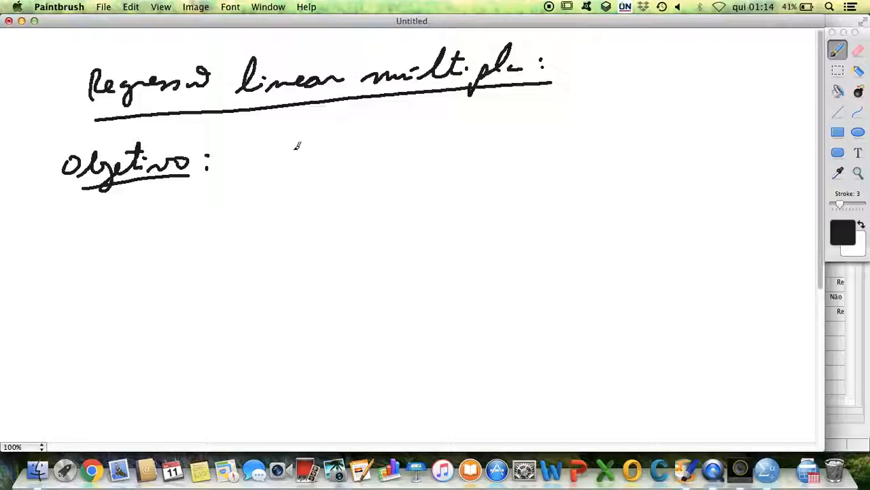
# Beside the Objetivo heading, write "Y → VD" and list X1, X2 and (...) beneath it
pyautogui.moveTo(280, 133)
pyautogui.mouseDown()
pyautogui.moveTo(303, 129)
pyautogui.moveTo(288, 162)
pyautogui.moveTo(372, 134)
pyautogui.mouseUp()
pyautogui.moveTo(385, 131); pyautogui.dragTo(381, 154)
pyautogui.moveTo(299, 199)
pyautogui.mouseDown()
pyautogui.moveTo(279, 219)
pyautogui.moveTo(306, 226)
pyautogui.moveTo(298, 266)
pyautogui.mouseUp()
pyautogui.moveTo(297, 252)
pyautogui.mouseDown()
pyautogui.moveTo(284, 268)
pyautogui.moveTo(323, 270)
pyautogui.moveTo(318, 304)
pyautogui.moveTo(278, 309)
pyautogui.mouseUp()
# Join the X variables with lines to the label "VI's" and brace all the variables with the word "métricas"
pyautogui.moveTo(323, 207); pyautogui.dragTo(363, 230)
pyautogui.moveTo(332, 257); pyautogui.dragTo(365, 237)
pyautogui.moveTo(339, 285)
pyautogui.mouseDown()
pyautogui.moveTo(391, 231)
pyautogui.moveTo(380, 242)
pyautogui.moveTo(426, 218)
pyautogui.moveTo(442, 234)
pyautogui.moveTo(451, 218)
pyautogui.mouseUp()
pyautogui.moveTo(435, 235); pyautogui.dragTo(460, 218)
pyautogui.moveTo(462, 233)
pyautogui.mouseDown()
pyautogui.moveTo(478, 226)
pyautogui.moveTo(473, 235)
pyautogui.mouseUp()
pyautogui.moveTo(479, 134)
pyautogui.mouseDown()
pyautogui.moveTo(518, 181)
pyautogui.moveTo(500, 225)
pyautogui.mouseUp()
pyautogui.moveTo(530, 187)
pyautogui.mouseDown()
pyautogui.moveTo(565, 170)
pyautogui.moveTo(625, 176)
pyautogui.moveTo(678, 160)
pyautogui.moveTo(707, 161)
pyautogui.moveTo(712, 174)
pyautogui.mouseUp()
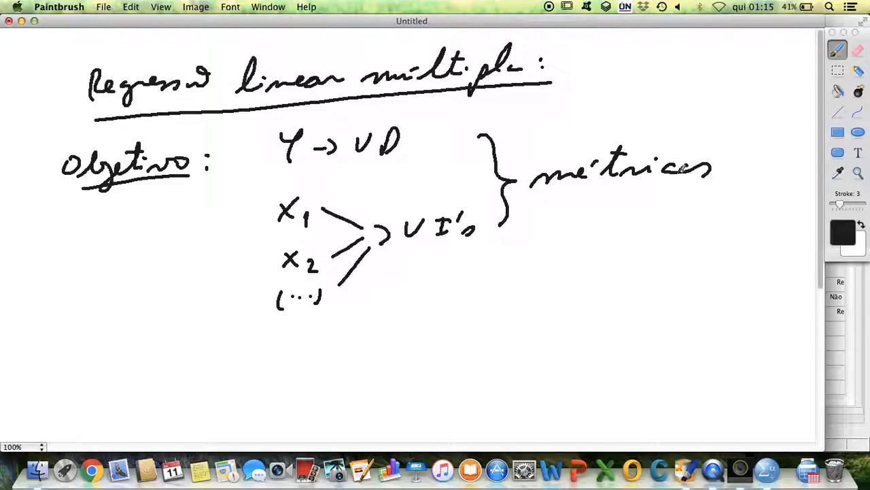
# Draw an arrow down from Objetivo and write "avaliar o peso de cada Xi em Y sob uma relação linear."
pyautogui.scroll(-5, 682, 170)
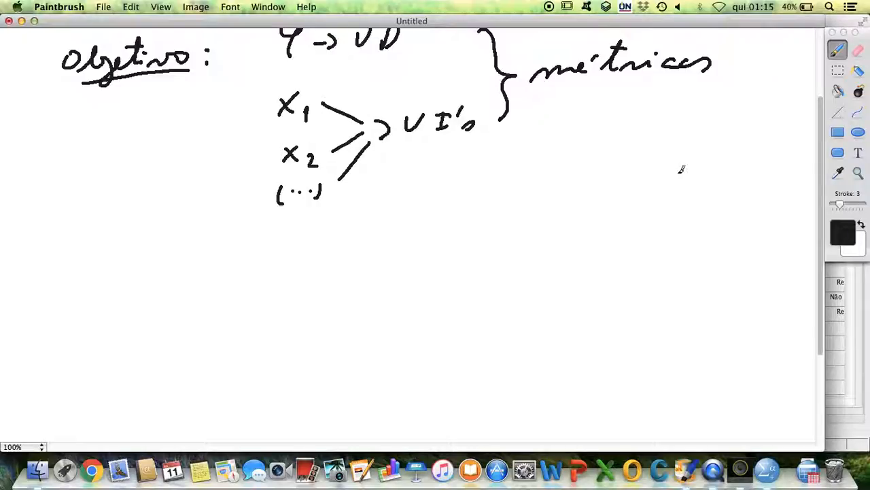
pyautogui.scroll(-3, 681, 168)
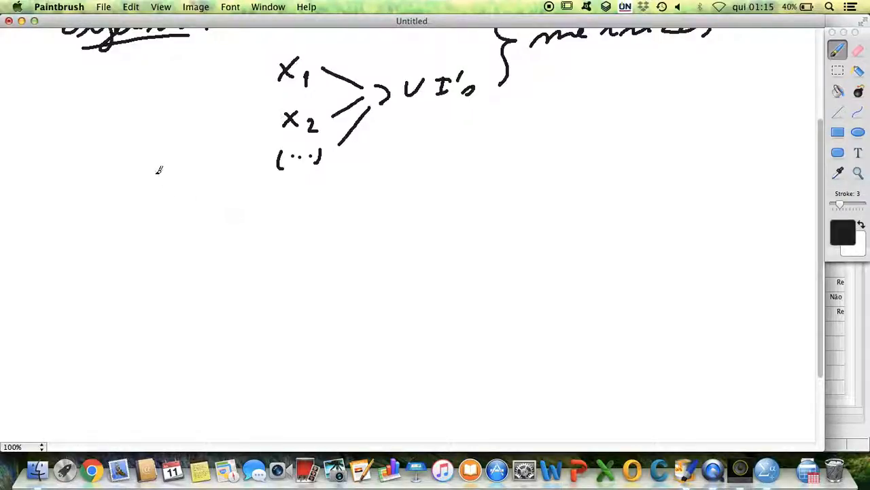
pyautogui.moveTo(80, 71)
pyautogui.mouseDown()
pyautogui.moveTo(69, 149)
pyautogui.moveTo(91, 241)
pyautogui.mouseUp()
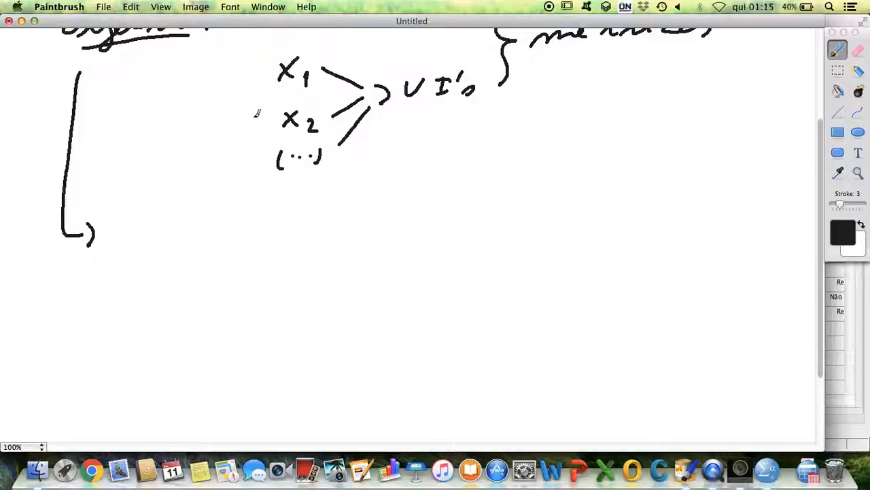
pyautogui.scroll(5, 257, 114)
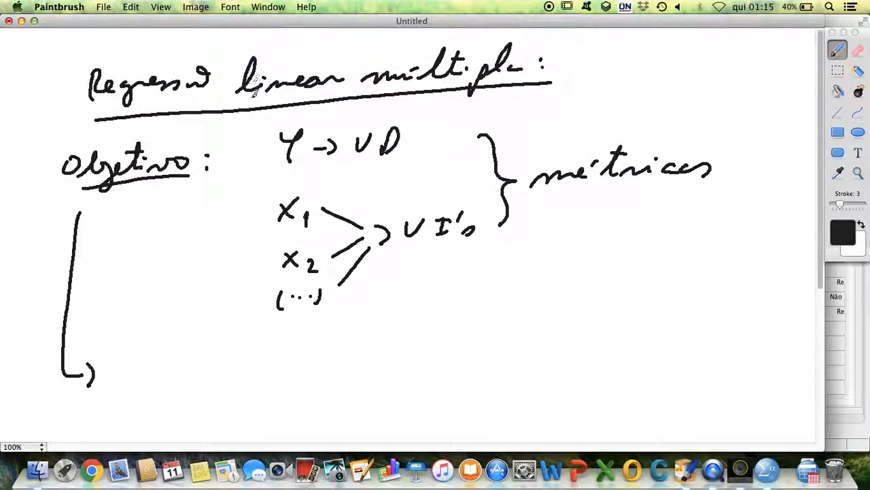
pyautogui.scroll(-6, 293, 79)
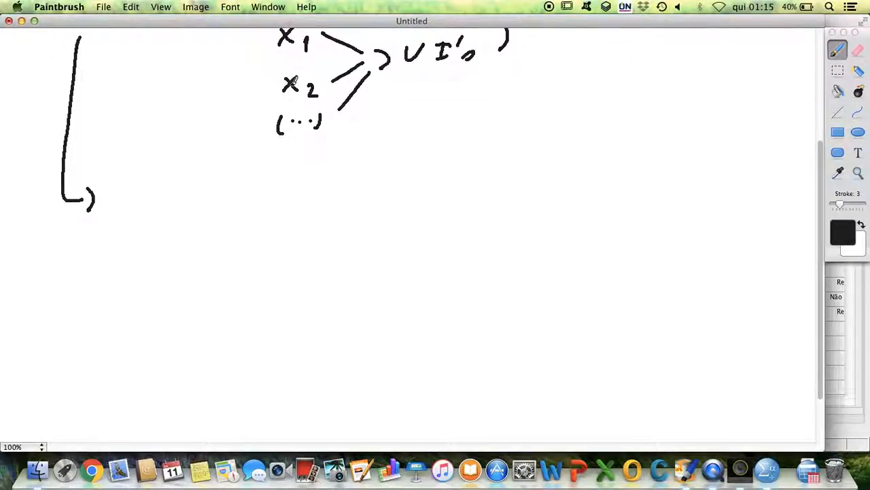
pyautogui.moveTo(134, 195)
pyautogui.mouseDown()
pyautogui.moveTo(340, 182)
pyautogui.moveTo(442, 190)
pyautogui.moveTo(480, 175)
pyautogui.moveTo(491, 183)
pyautogui.moveTo(534, 181)
pyautogui.mouseUp()
pyautogui.moveTo(536, 162)
pyautogui.mouseDown()
pyautogui.moveTo(518, 182)
pyautogui.moveTo(655, 170)
pyautogui.mouseUp()
pyautogui.moveTo(664, 156)
pyautogui.mouseDown()
pyautogui.moveTo(651, 184)
pyautogui.moveTo(710, 170)
pyautogui.moveTo(742, 148)
pyautogui.moveTo(754, 170)
pyautogui.mouseUp()
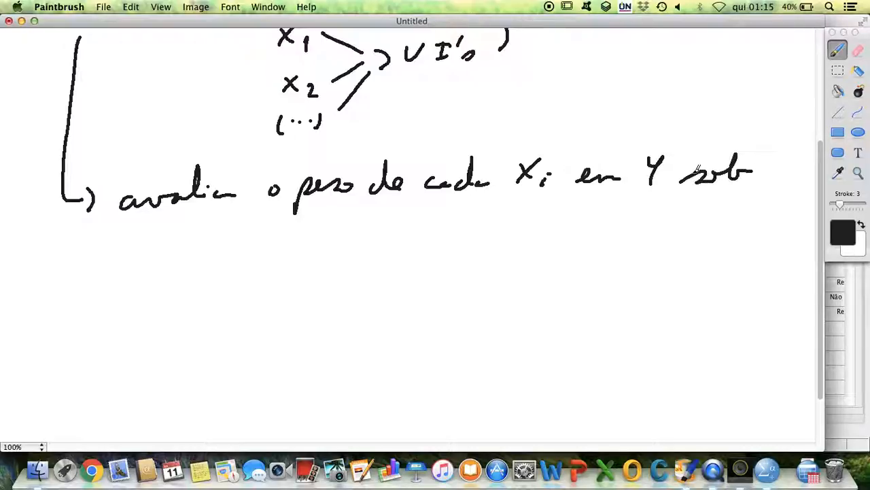
pyautogui.moveTo(35, 261); pyautogui.dragTo(351, 234)
pyautogui.click(362, 238)
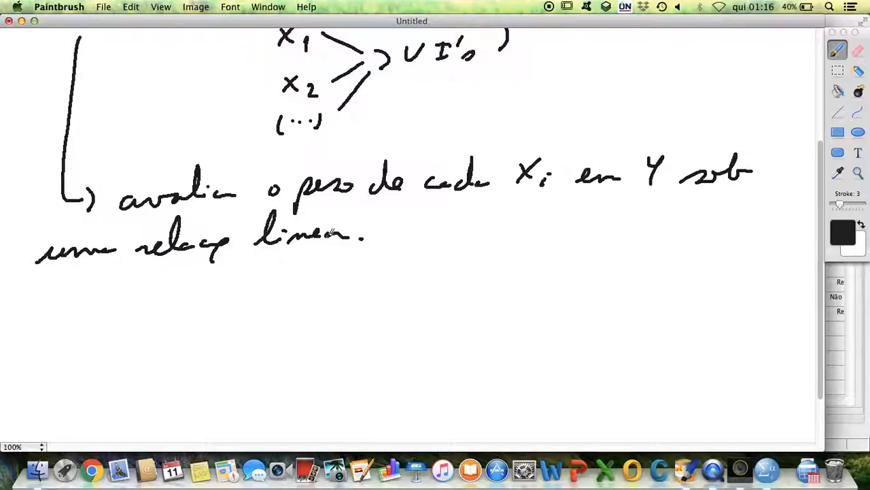
# Handwrite the underlined heading "Modelo:" below the objective statement
pyautogui.scroll(-3, 331, 232)
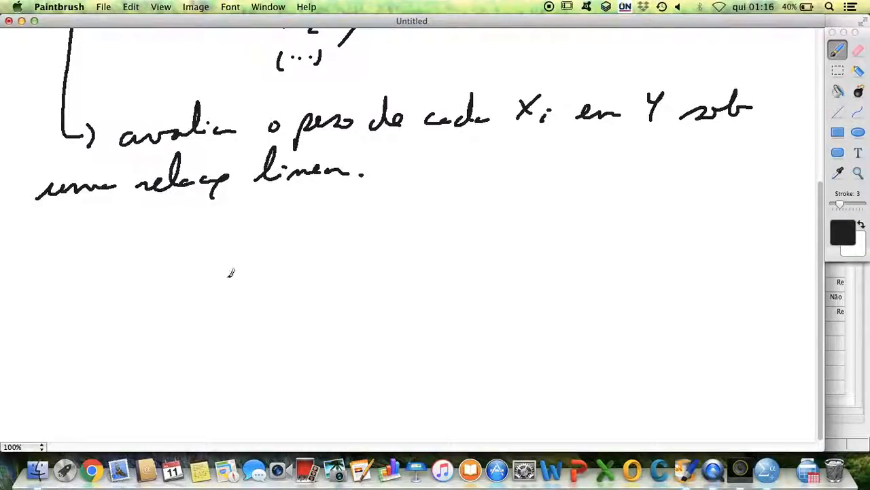
pyautogui.moveTo(70, 262)
pyautogui.mouseDown()
pyautogui.moveTo(96, 253)
pyautogui.moveTo(116, 262)
pyautogui.moveTo(170, 254)
pyautogui.mouseUp()
pyautogui.moveTo(80, 276); pyautogui.dragTo(170, 268)
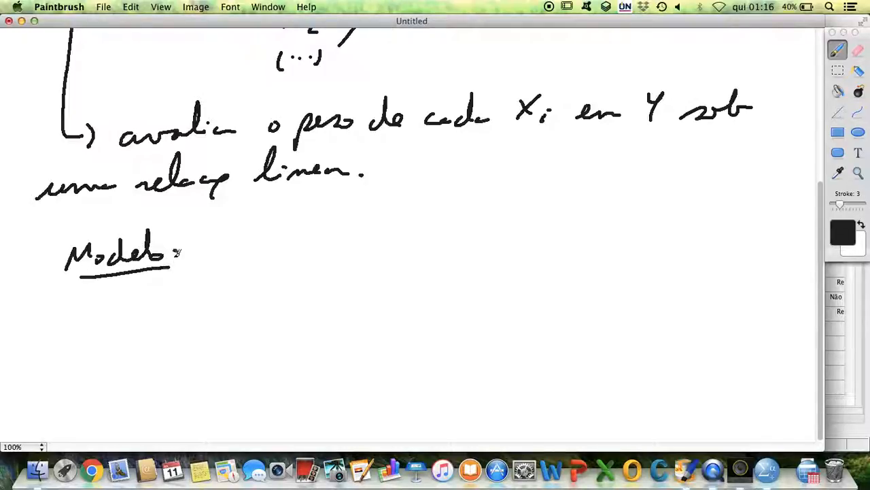
# Write the model equation Y = β0 + β1·X1 + β2·X2 + ... + εi beside the Modelo heading
pyautogui.moveTo(213, 236); pyautogui.dragTo(217, 274)
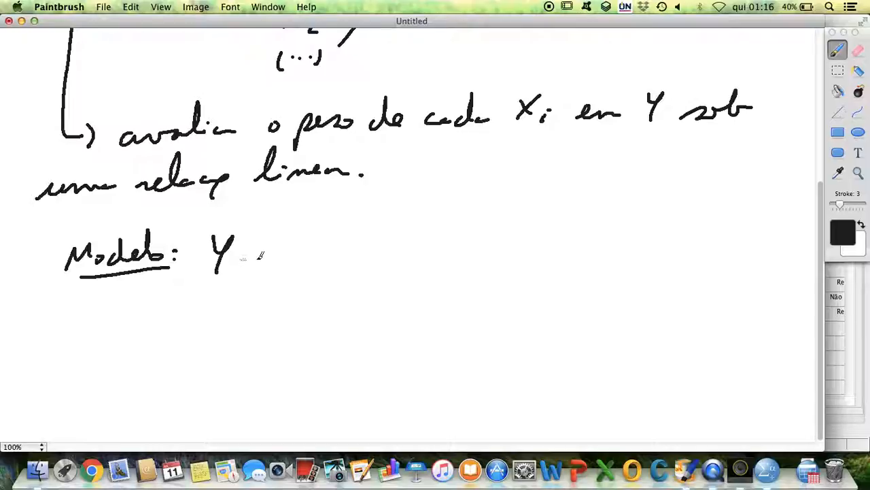
pyautogui.moveTo(253, 249); pyautogui.dragTo(269, 248)
pyautogui.moveTo(254, 258)
pyautogui.mouseDown()
pyautogui.moveTo(307, 248)
pyautogui.moveTo(300, 265)
pyautogui.mouseUp()
pyautogui.moveTo(321, 255)
pyautogui.mouseDown()
pyautogui.moveTo(358, 263)
pyautogui.moveTo(410, 224)
pyautogui.moveTo(407, 257)
pyautogui.moveTo(451, 250)
pyautogui.mouseUp()
pyautogui.click(427, 249)
pyautogui.moveTo(450, 232)
pyautogui.mouseDown()
pyautogui.moveTo(438, 252)
pyautogui.moveTo(567, 245)
pyautogui.mouseUp()
pyautogui.click(538, 243)
pyautogui.moveTo(573, 226)
pyautogui.mouseDown()
pyautogui.moveTo(553, 247)
pyautogui.moveTo(582, 252)
pyautogui.moveTo(595, 243)
pyautogui.mouseUp()
pyautogui.moveTo(587, 236); pyautogui.dragTo(602, 234)
pyautogui.click(627, 233)
pyautogui.click(637, 234)
pyautogui.moveTo(663, 225); pyautogui.dragTo(662, 242)
pyautogui.moveTo(712, 215)
pyautogui.mouseDown()
pyautogui.moveTo(710, 245)
pyautogui.moveTo(718, 247)
pyautogui.mouseUp()
pyautogui.click(722, 236)
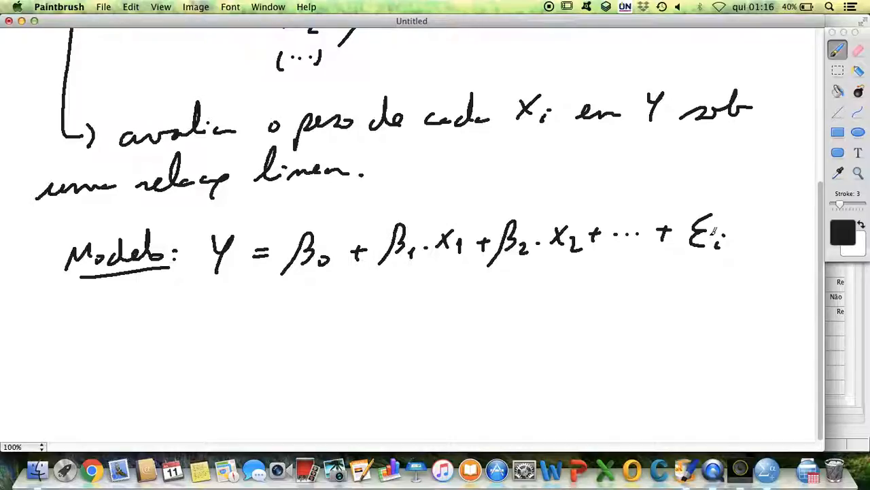
# Handwrite the underlined two-line heading "Modelo ajustado:" below the model equation
pyautogui.moveTo(48, 364); pyautogui.dragTo(131, 350)
pyautogui.moveTo(68, 389)
pyautogui.mouseDown()
pyautogui.moveTo(74, 408)
pyautogui.moveTo(155, 373)
pyautogui.moveTo(160, 389)
pyautogui.mouseUp()
pyautogui.moveTo(59, 381); pyautogui.dragTo(139, 371)
pyautogui.moveTo(59, 417); pyautogui.dragTo(179, 403)
# Write the fitted equation Ŷ = β̂0 + β̂1·X1 + β̂2·X2 + ... beside the Modelo ajustado heading
pyautogui.moveTo(212, 354)
pyautogui.mouseDown()
pyautogui.moveTo(231, 353)
pyautogui.moveTo(215, 392)
pyautogui.moveTo(262, 367)
pyautogui.moveTo(262, 378)
pyautogui.mouseUp()
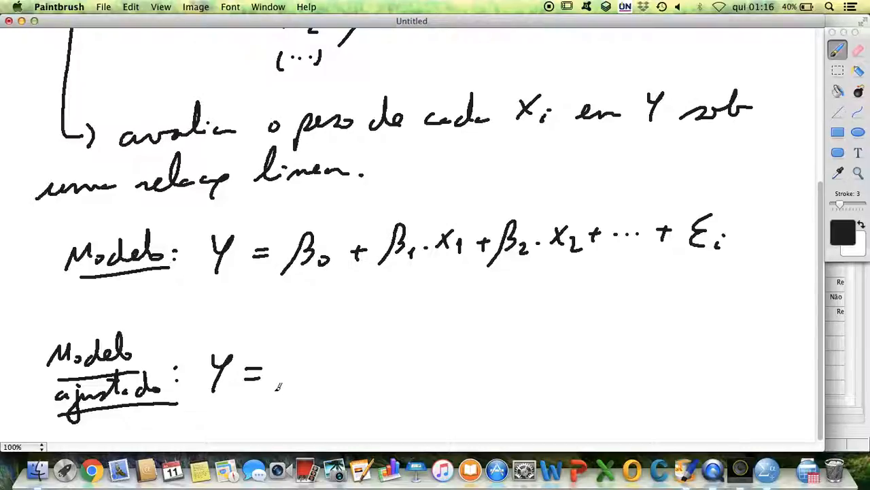
pyautogui.moveTo(218, 344); pyautogui.dragTo(229, 347)
pyautogui.moveTo(270, 391)
pyautogui.mouseDown()
pyautogui.moveTo(305, 373)
pyautogui.moveTo(303, 344)
pyautogui.moveTo(340, 361)
pyautogui.moveTo(332, 371)
pyautogui.mouseUp()
pyautogui.moveTo(337, 389)
pyautogui.mouseDown()
pyautogui.moveTo(360, 340)
pyautogui.moveTo(370, 371)
pyautogui.mouseUp()
pyautogui.moveTo(377, 366); pyautogui.dragTo(378, 376)
pyautogui.moveTo(362, 345); pyautogui.dragTo(417, 369)
pyautogui.click(398, 366)
pyautogui.moveTo(415, 356); pyautogui.dragTo(406, 370)
pyautogui.moveTo(422, 362)
pyautogui.mouseDown()
pyautogui.moveTo(424, 371)
pyautogui.moveTo(457, 362)
pyautogui.mouseUp()
pyautogui.moveTo(451, 357)
pyautogui.mouseDown()
pyautogui.moveTo(451, 369)
pyautogui.moveTo(487, 341)
pyautogui.moveTo(482, 367)
pyautogui.mouseUp()
pyautogui.moveTo(486, 337)
pyautogui.mouseDown()
pyautogui.moveTo(494, 335)
pyautogui.moveTo(503, 370)
pyautogui.moveTo(542, 367)
pyautogui.mouseUp()
pyautogui.click(525, 362)
pyautogui.moveTo(542, 351)
pyautogui.mouseDown()
pyautogui.moveTo(531, 367)
pyautogui.moveTo(555, 371)
pyautogui.moveTo(582, 356)
pyautogui.mouseUp()
pyautogui.moveTo(573, 350); pyautogui.dragTo(571, 366)
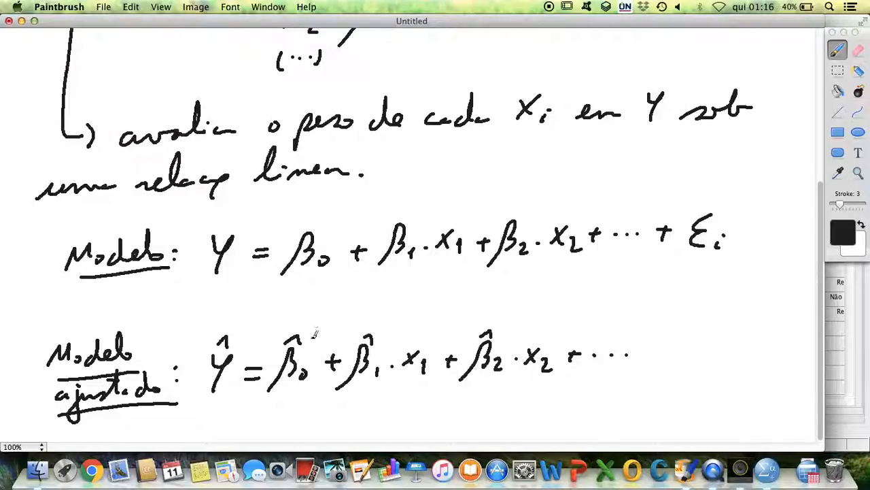
# Set the brush colour to Maraschino red and label Y as "VD" and X1 and X2 as "VI's" in the model equation
pyautogui.click(843, 232)
pyautogui.click(299, 178)
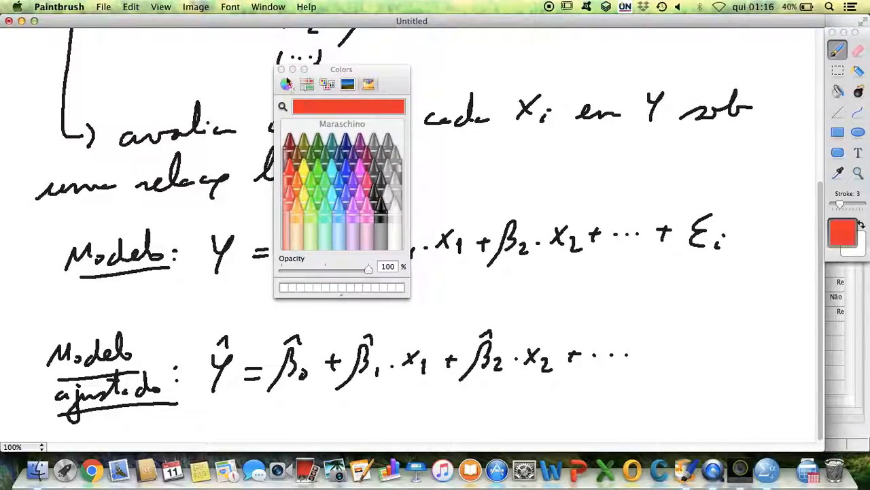
pyautogui.click(280, 69)
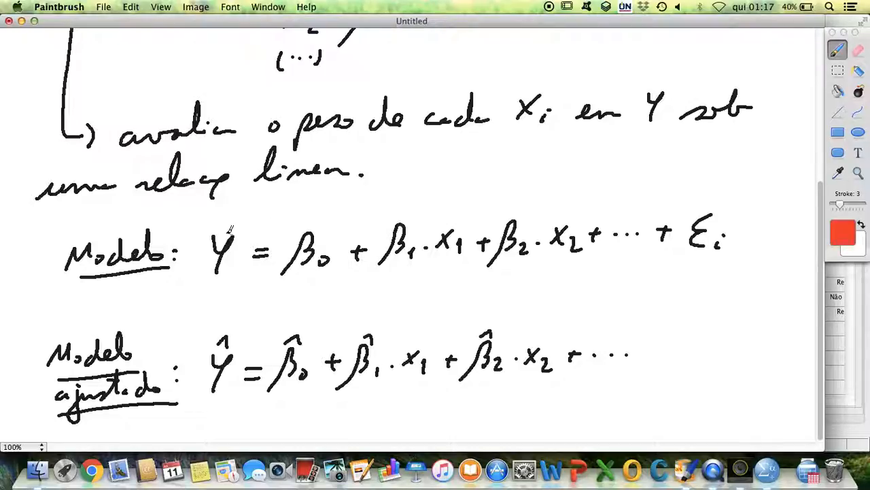
pyautogui.moveTo(240, 219); pyautogui.dragTo(274, 203)
pyautogui.moveTo(447, 220); pyautogui.dragTo(509, 182)
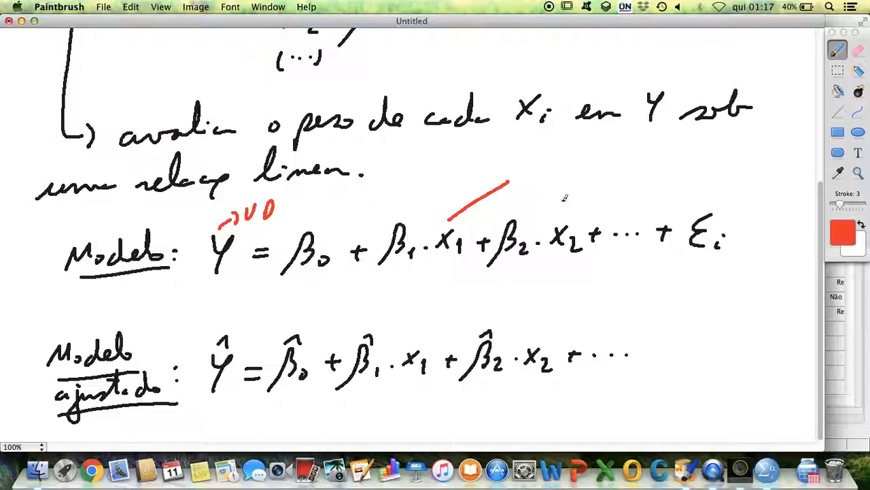
pyautogui.moveTo(560, 222)
pyautogui.mouseDown()
pyautogui.moveTo(521, 171)
pyautogui.moveTo(539, 154)
pyautogui.moveTo(552, 162)
pyautogui.moveTo(562, 150)
pyautogui.moveTo(565, 159)
pyautogui.mouseUp()
pyautogui.moveTo(574, 155); pyautogui.dragTo(570, 164)
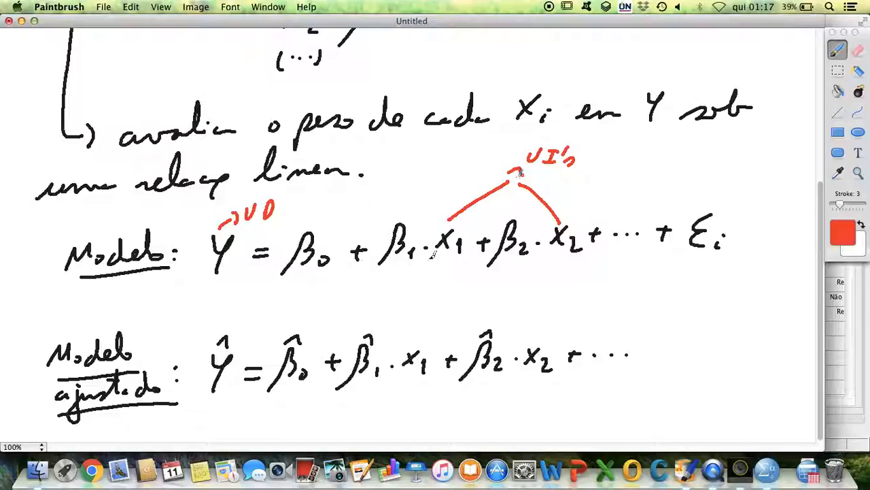
# Mark β1 and β2 in the model equation and connect them to the note "peso de cada VI"
pyautogui.moveTo(385, 241)
pyautogui.mouseDown()
pyautogui.moveTo(378, 259)
pyautogui.moveTo(421, 256)
pyautogui.mouseUp()
pyautogui.moveTo(492, 245)
pyautogui.mouseDown()
pyautogui.moveTo(502, 263)
pyautogui.moveTo(540, 255)
pyautogui.mouseUp()
pyautogui.moveTo(410, 264)
pyautogui.mouseDown()
pyautogui.moveTo(469, 293)
pyautogui.moveTo(548, 292)
pyautogui.mouseUp()
pyautogui.moveTo(514, 265)
pyautogui.mouseDown()
pyautogui.moveTo(548, 290)
pyautogui.moveTo(546, 299)
pyautogui.moveTo(615, 287)
pyautogui.moveTo(632, 297)
pyautogui.moveTo(642, 272)
pyautogui.moveTo(654, 291)
pyautogui.moveTo(713, 286)
pyautogui.mouseUp()
pyautogui.moveTo(759, 278); pyautogui.dragTo(773, 277)
pyautogui.moveTo(765, 279)
pyautogui.mouseDown()
pyautogui.moveTo(764, 297)
pyautogui.moveTo(773, 296)
pyautogui.mouseUp()
# Circle β0 in the model equation and point it to the note "ordenada na origem"
pyautogui.moveTo(324, 226)
pyautogui.mouseDown()
pyautogui.moveTo(272, 259)
pyautogui.moveTo(346, 239)
pyautogui.moveTo(328, 225)
pyautogui.mouseUp()
pyautogui.moveTo(275, 273)
pyautogui.mouseDown()
pyautogui.moveTo(219, 292)
pyautogui.moveTo(232, 317)
pyautogui.mouseUp()
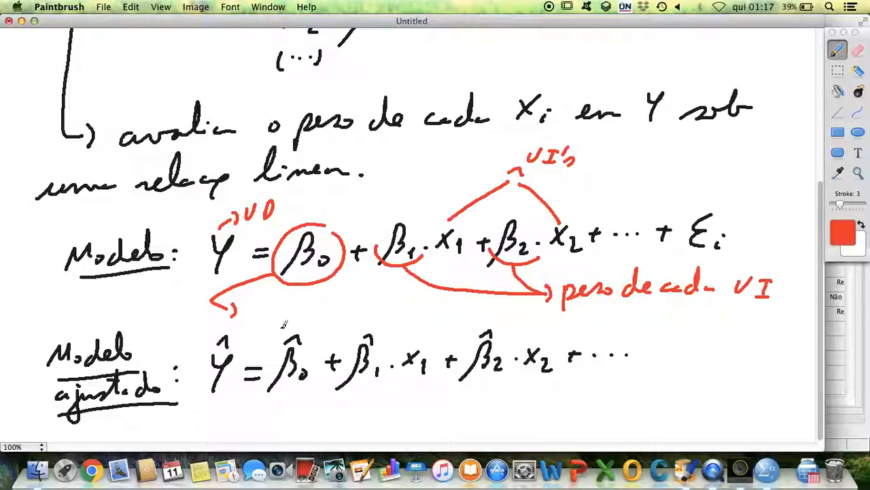
pyautogui.moveTo(243, 310); pyautogui.dragTo(459, 315)
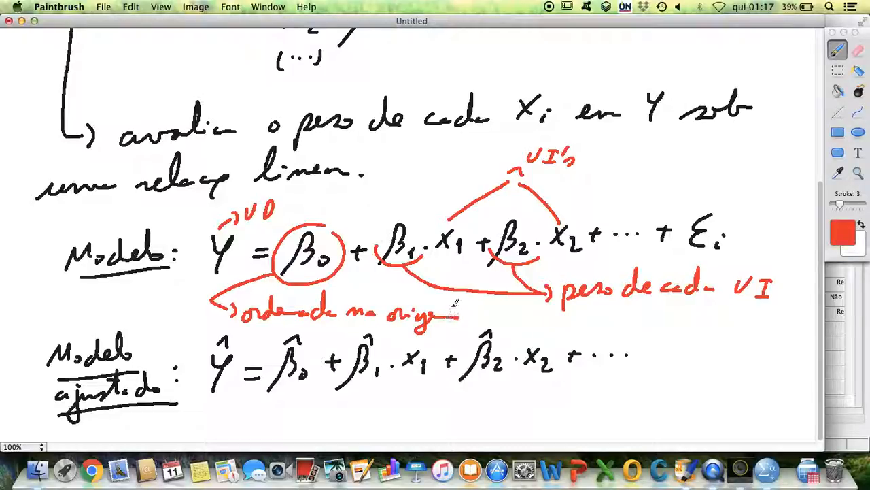
# Circle εi in the model equation and point it to the note "erros / resíduos"
pyautogui.moveTo(732, 207)
pyautogui.mouseDown()
pyautogui.moveTo(690, 217)
pyautogui.moveTo(747, 240)
pyautogui.moveTo(731, 206)
pyautogui.moveTo(674, 190)
pyautogui.moveTo(690, 167)
pyautogui.moveTo(760, 150)
pyautogui.mouseUp()
pyautogui.moveTo(712, 174)
pyautogui.mouseDown()
pyautogui.moveTo(780, 145)
pyautogui.moveTo(733, 184)
pyautogui.moveTo(809, 181)
pyautogui.mouseUp()
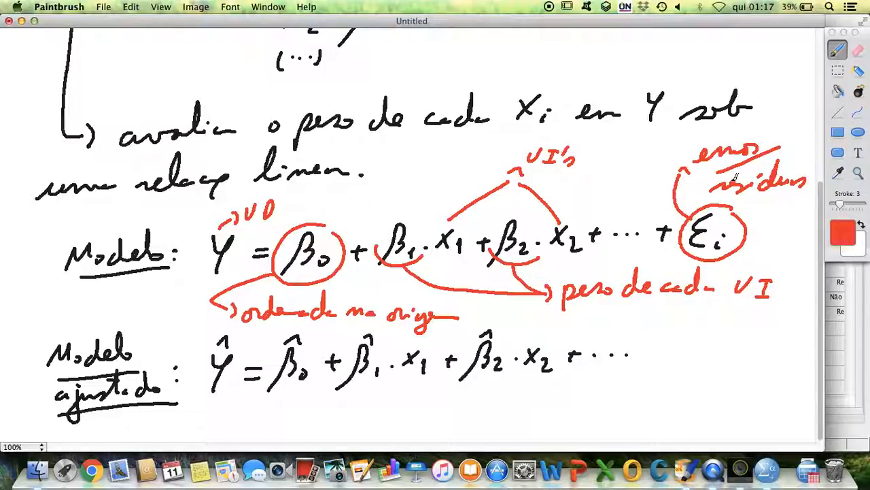
pyautogui.scroll(3, 606, 333)
pyautogui.scroll(-3, 582, 337)
# Create a new blank image of 1280 x 1024 pixels
pyautogui.click(103, 7)
pyautogui.click(112, 21)
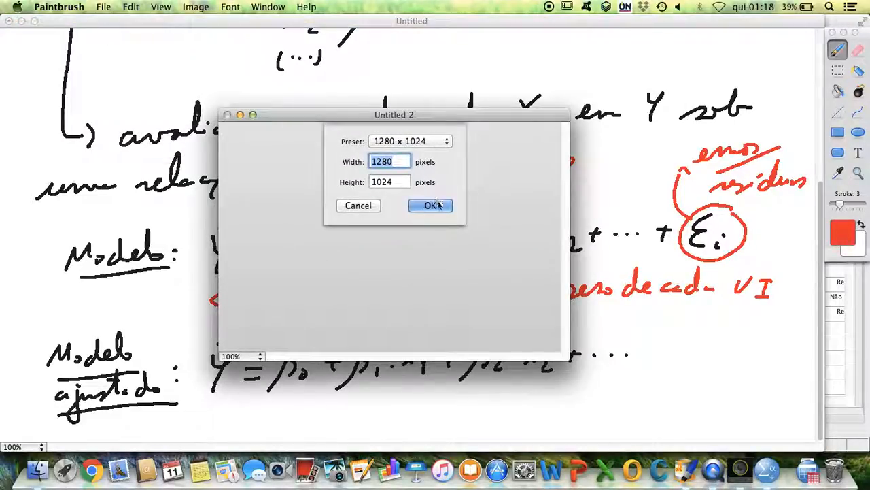
pyautogui.click(433, 205)
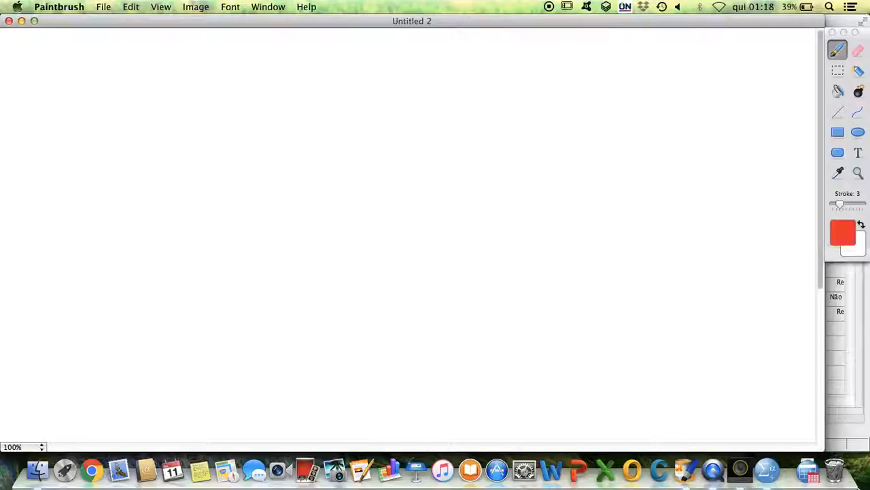
# Switch the brush colour to black and write the double-underlined heading "Pressupostos:" at the top of the new canvas
pyautogui.moveTo(46, 66)
pyautogui.mouseDown()
pyautogui.moveTo(45, 89)
pyautogui.moveTo(57, 51)
pyautogui.moveTo(47, 64)
pyautogui.mouseUp()
pyautogui.click(844, 230)
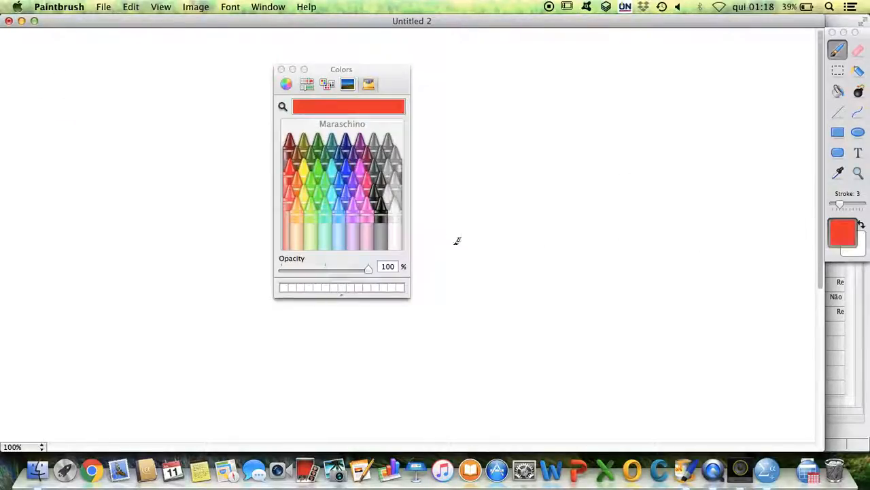
pyautogui.click(375, 196)
pyautogui.click(281, 68)
pyautogui.moveTo(34, 72)
pyautogui.mouseDown()
pyautogui.moveTo(98, 76)
pyautogui.moveTo(134, 65)
pyautogui.moveTo(151, 72)
pyautogui.moveTo(182, 53)
pyautogui.moveTo(202, 65)
pyautogui.moveTo(197, 60)
pyautogui.mouseUp()
pyautogui.moveTo(27, 104); pyautogui.dragTo(208, 84)
pyautogui.moveTo(46, 115); pyautogui.dragTo(208, 87)
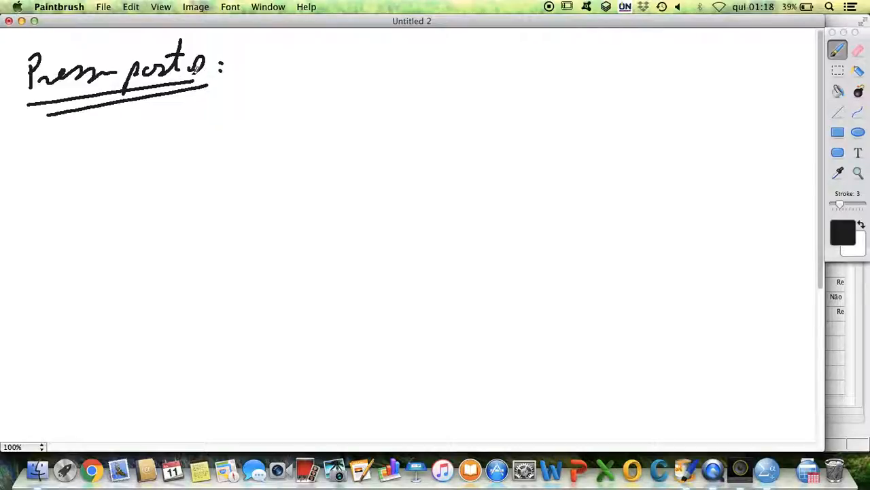
# Write a circled 1 followed by "linearidade do modelo" beside the Pressupostos heading
pyautogui.moveTo(259, 76)
pyautogui.mouseDown()
pyautogui.moveTo(265, 97)
pyautogui.moveTo(270, 69)
pyautogui.mouseUp()
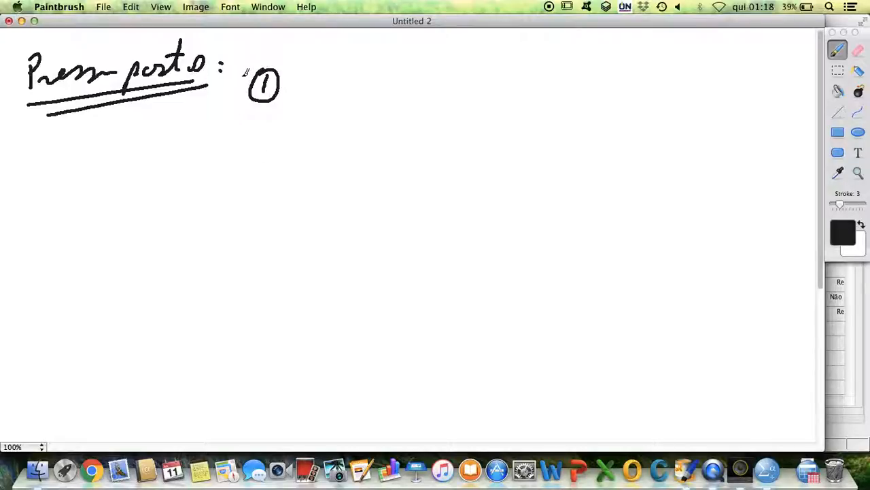
pyautogui.moveTo(309, 94)
pyautogui.mouseDown()
pyautogui.moveTo(417, 81)
pyautogui.moveTo(443, 60)
pyautogui.moveTo(463, 78)
pyautogui.moveTo(521, 62)
pyautogui.moveTo(523, 83)
pyautogui.mouseUp()
pyautogui.moveTo(538, 72); pyautogui.dragTo(540, 71)
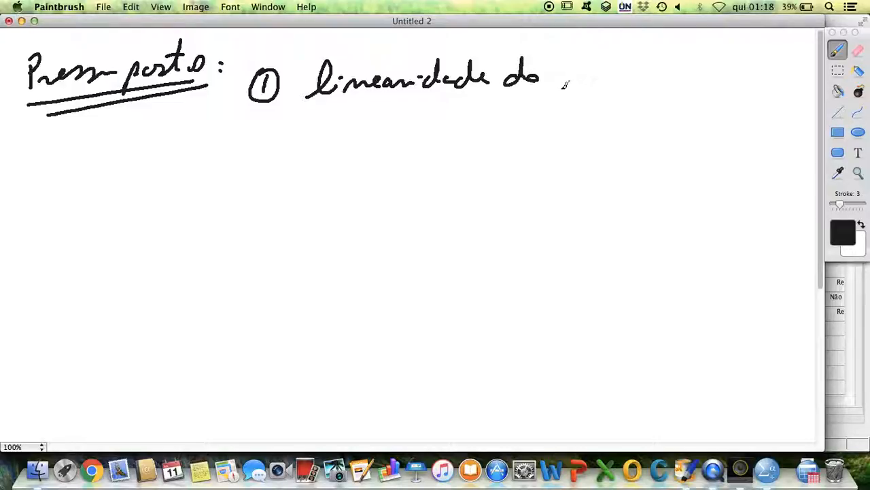
pyautogui.moveTo(574, 72); pyautogui.dragTo(676, 72)
# Write "Teste F (Sig < 0,05)" beneath the first assumption
pyautogui.moveTo(367, 114)
pyautogui.mouseDown()
pyautogui.moveTo(364, 137)
pyautogui.moveTo(431, 126)
pyautogui.mouseUp()
pyautogui.moveTo(464, 102)
pyautogui.mouseDown()
pyautogui.moveTo(457, 136)
pyautogui.moveTo(480, 102)
pyautogui.mouseUp()
pyautogui.moveTo(458, 123); pyautogui.dragTo(518, 133)
pyautogui.moveTo(534, 119)
pyautogui.mouseDown()
pyautogui.moveTo(537, 133)
pyautogui.moveTo(639, 122)
pyautogui.mouseUp()
pyautogui.moveTo(664, 106); pyautogui.dragTo(654, 122)
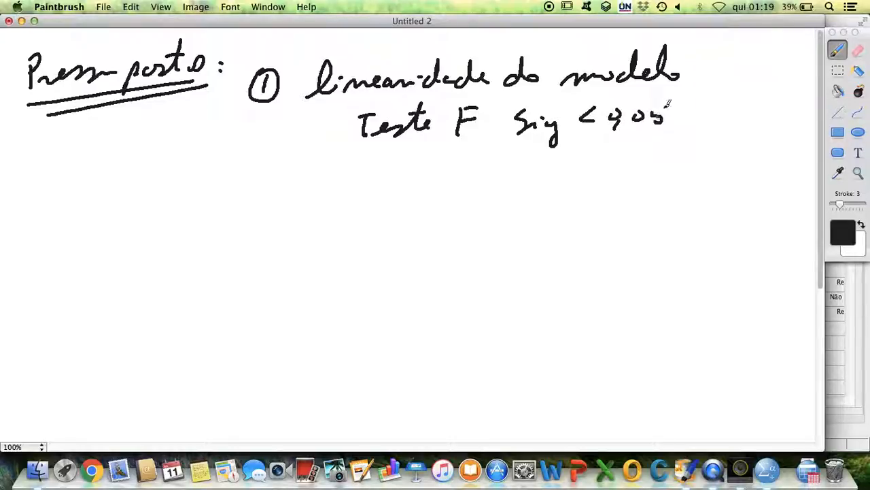
pyautogui.moveTo(520, 109); pyautogui.dragTo(508, 135)
pyautogui.moveTo(686, 102); pyautogui.dragTo(674, 127)
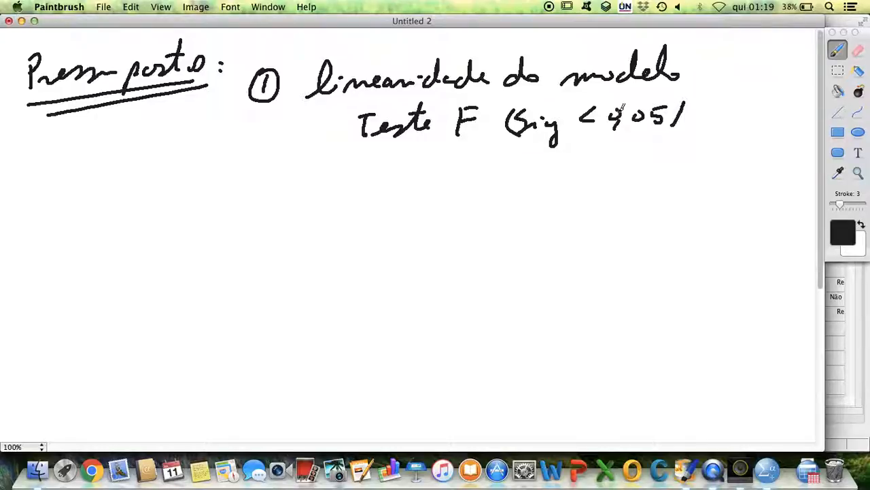
# Write the second assumption, a circled 2 followed by "erros ∩ N(μ ≈ 0; σ² cte)"
pyautogui.moveTo(26, 178)
pyautogui.mouseDown()
pyautogui.moveTo(44, 193)
pyautogui.moveTo(34, 206)
pyautogui.moveTo(208, 178)
pyautogui.moveTo(233, 197)
pyautogui.moveTo(267, 174)
pyautogui.moveTo(276, 212)
pyautogui.moveTo(365, 178)
pyautogui.moveTo(387, 184)
pyautogui.moveTo(396, 204)
pyautogui.mouseUp()
pyautogui.moveTo(438, 182)
pyautogui.mouseDown()
pyautogui.moveTo(422, 197)
pyautogui.moveTo(436, 180)
pyautogui.mouseUp()
pyautogui.moveTo(450, 164); pyautogui.dragTo(478, 200)
pyautogui.moveTo(488, 170)
pyautogui.mouseDown()
pyautogui.moveTo(495, 202)
pyautogui.moveTo(500, 182)
pyautogui.moveTo(512, 207)
pyautogui.mouseUp()
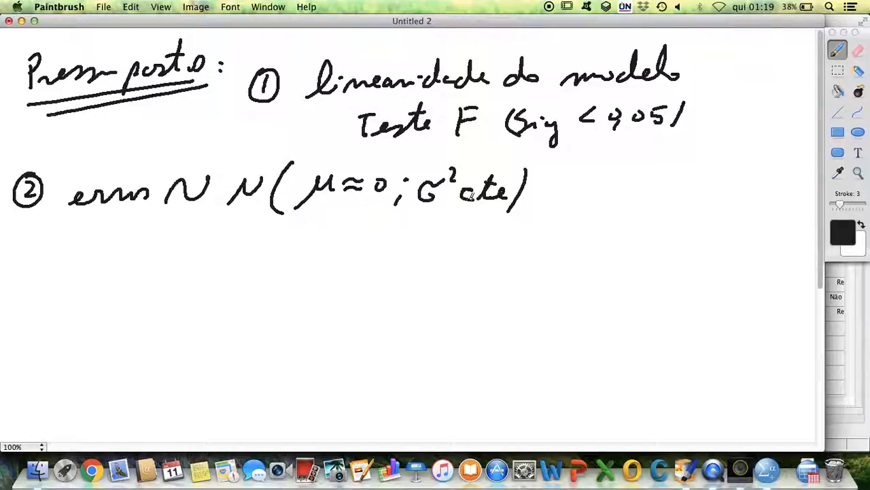
# Write the third assumption, a circled 3 followed by "erros independentes"
pyautogui.moveTo(26, 242)
pyautogui.mouseDown()
pyautogui.moveTo(30, 267)
pyautogui.moveTo(16, 267)
pyautogui.moveTo(38, 235)
pyautogui.mouseUp()
pyautogui.moveTo(60, 262)
pyautogui.mouseDown()
pyautogui.moveTo(91, 254)
pyautogui.moveTo(166, 271)
pyautogui.moveTo(214, 260)
pyautogui.moveTo(220, 276)
pyautogui.moveTo(253, 259)
pyautogui.moveTo(358, 260)
pyautogui.moveTo(351, 238)
pyautogui.mouseUp()
pyautogui.click(158, 255)
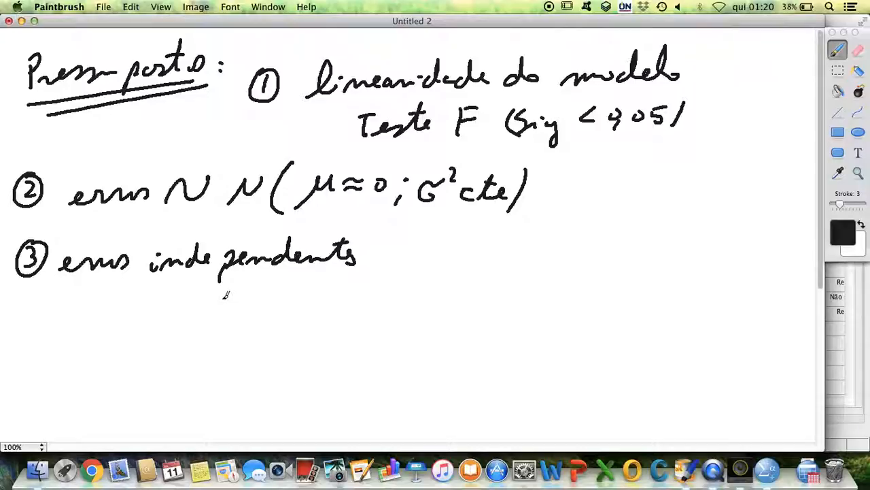
# Write the fourth assumption, a circled 4 with "inexistência de multicolinearidade", and "independência de Xi" beneath it
pyautogui.moveTo(30, 302)
pyautogui.mouseDown()
pyautogui.moveTo(45, 295)
pyautogui.moveTo(83, 321)
pyautogui.moveTo(181, 314)
pyautogui.moveTo(183, 299)
pyautogui.moveTo(184, 316)
pyautogui.moveTo(355, 314)
pyautogui.moveTo(321, 307)
pyautogui.moveTo(350, 310)
pyautogui.moveTo(392, 293)
pyautogui.moveTo(415, 304)
pyautogui.moveTo(410, 294)
pyautogui.moveTo(468, 304)
pyautogui.moveTo(561, 284)
pyautogui.moveTo(593, 287)
pyautogui.moveTo(624, 268)
pyautogui.moveTo(630, 294)
pyautogui.mouseUp()
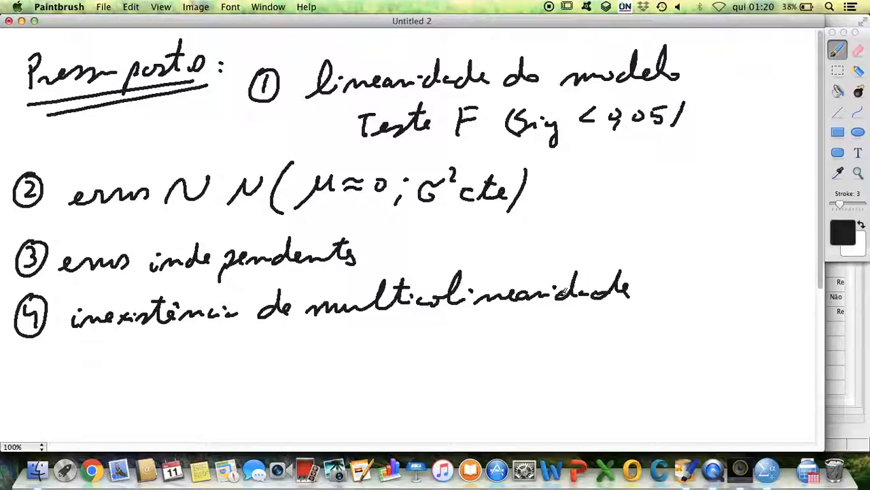
pyautogui.moveTo(246, 345)
pyautogui.mouseDown()
pyautogui.moveTo(259, 353)
pyautogui.moveTo(299, 340)
pyautogui.moveTo(316, 348)
pyautogui.moveTo(476, 336)
pyautogui.moveTo(560, 348)
pyautogui.mouseUp()
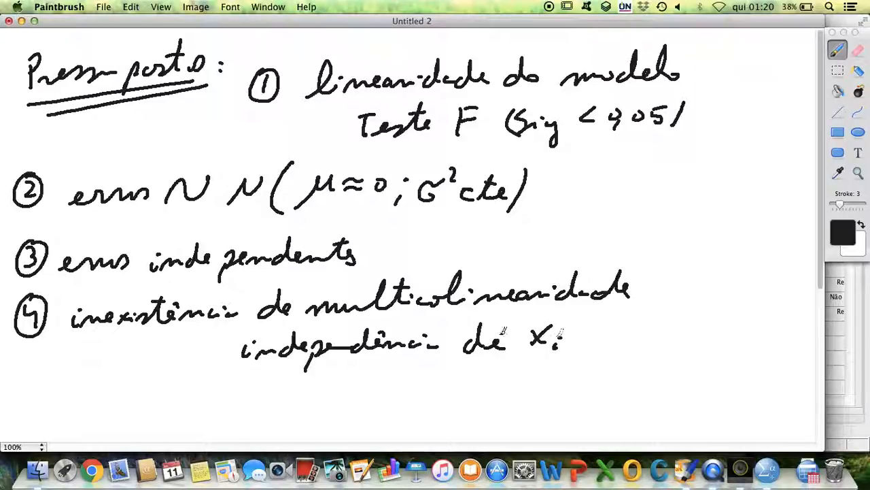
# Enclose "independência de Xi" under the fourth assumption in parentheses
pyautogui.moveTo(239, 335); pyautogui.dragTo(230, 366)
pyautogui.moveTo(572, 316); pyautogui.dragTo(563, 359)
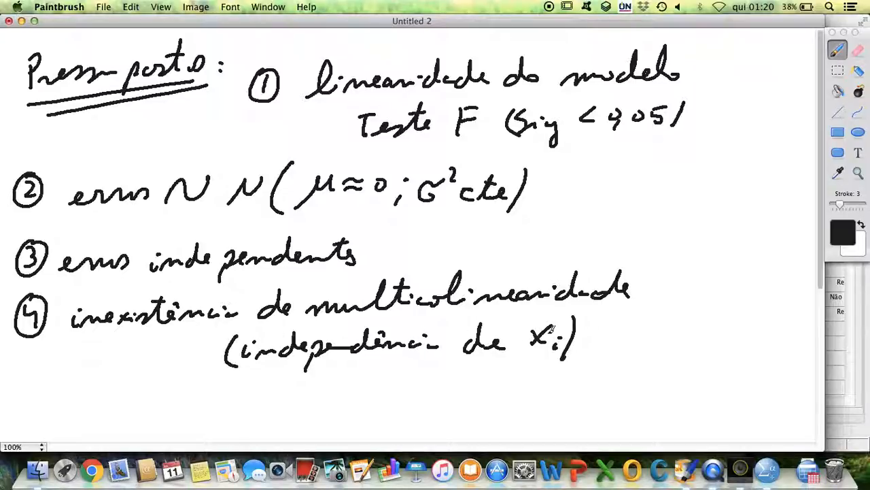
# Write the headings "tolerância" and "VIF" side by side beneath the fourth assumption, with a vertical dividing line between them
pyautogui.scroll(-5, 553, 329)
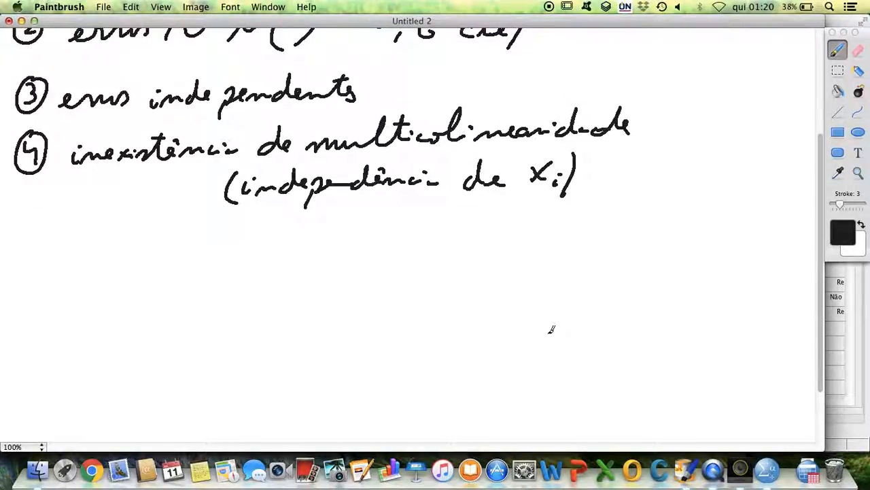
pyautogui.moveTo(89, 253)
pyautogui.mouseDown()
pyautogui.moveTo(79, 270)
pyautogui.moveTo(123, 253)
pyautogui.moveTo(136, 262)
pyautogui.moveTo(185, 255)
pyautogui.mouseUp()
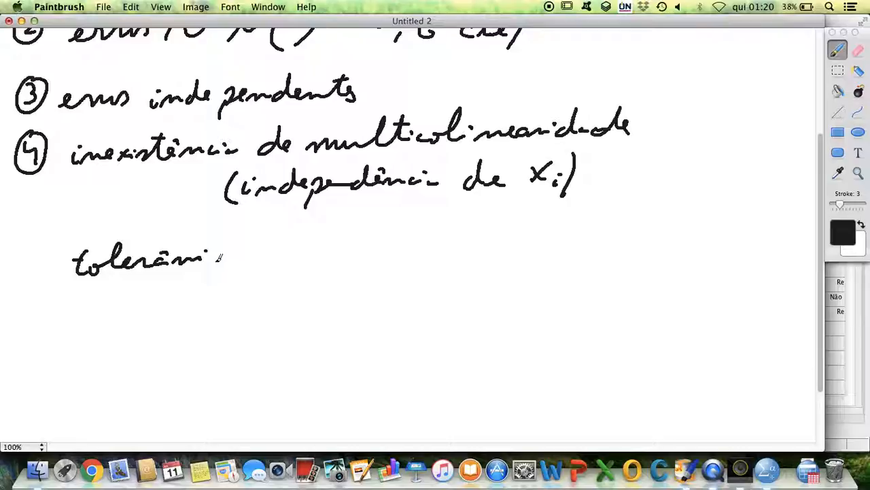
pyautogui.moveTo(206, 252); pyautogui.dragTo(245, 257)
pyautogui.moveTo(521, 238); pyautogui.dragTo(549, 239)
pyautogui.moveTo(560, 249)
pyautogui.mouseDown()
pyautogui.moveTo(578, 253)
pyautogui.moveTo(593, 234)
pyautogui.mouseUp()
pyautogui.moveTo(579, 243); pyautogui.dragTo(588, 242)
pyautogui.moveTo(380, 252); pyautogui.dragTo(373, 416)
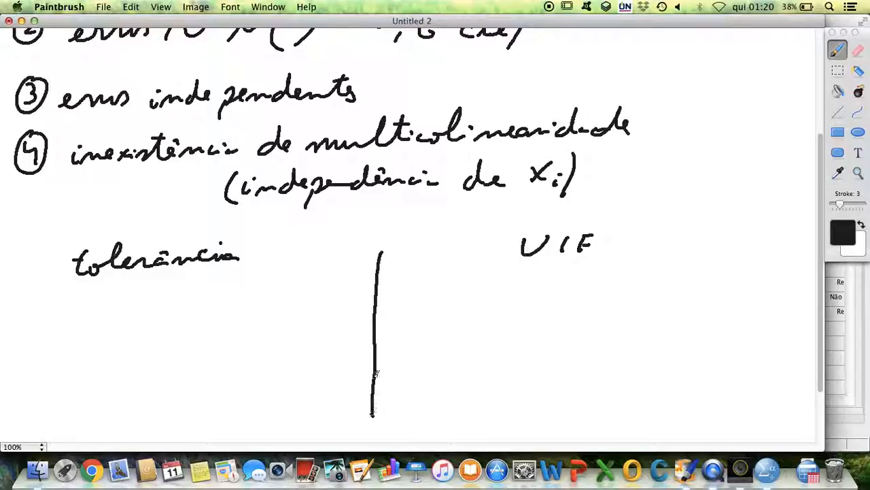
# Extend the vertical dividing line downward and underline the "tolerância" and "VIF" headings
pyautogui.scroll(-5, 409, 323)
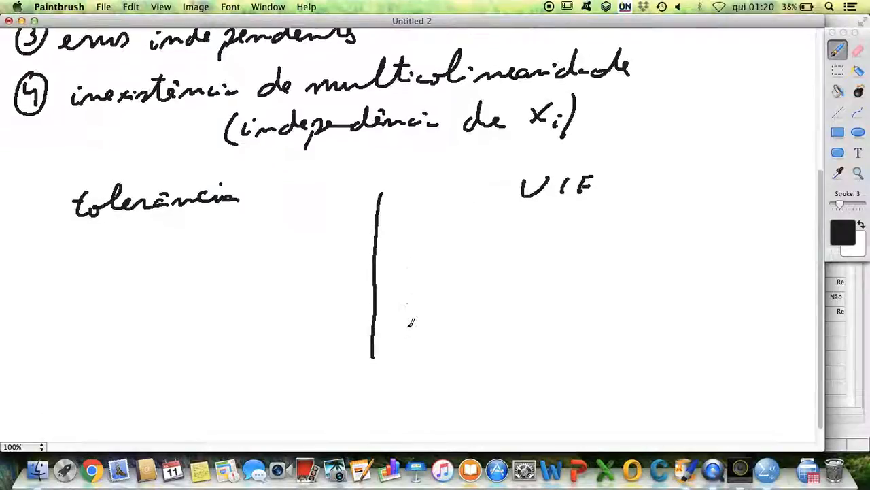
pyautogui.moveTo(372, 339); pyautogui.dragTo(379, 422)
pyautogui.moveTo(73, 216); pyautogui.dragTo(229, 202)
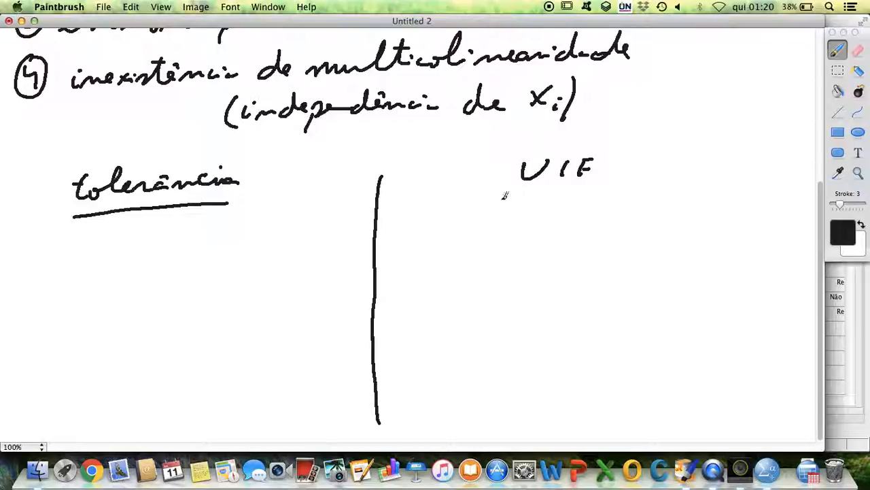
pyautogui.moveTo(502, 199); pyautogui.dragTo(619, 184)
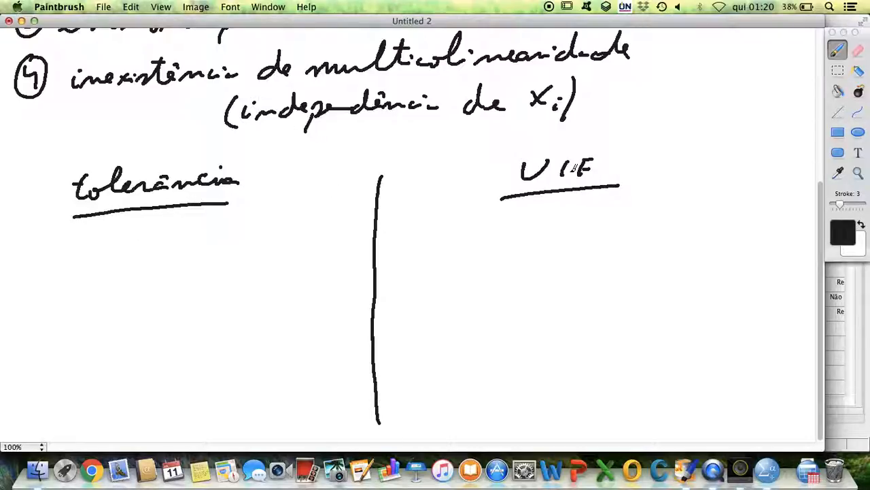
# Write the formula "tol_i = 1 − R²_i" beneath the "tolerância" heading
pyautogui.moveTo(39, 247)
pyautogui.mouseDown()
pyautogui.moveTo(73, 266)
pyautogui.moveTo(109, 256)
pyautogui.mouseUp()
pyautogui.moveTo(94, 265); pyautogui.dragTo(127, 269)
pyautogui.moveTo(136, 259)
pyautogui.mouseDown()
pyautogui.moveTo(167, 271)
pyautogui.moveTo(190, 259)
pyautogui.moveTo(191, 240)
pyautogui.moveTo(197, 270)
pyautogui.mouseUp()
pyautogui.click(197, 256)
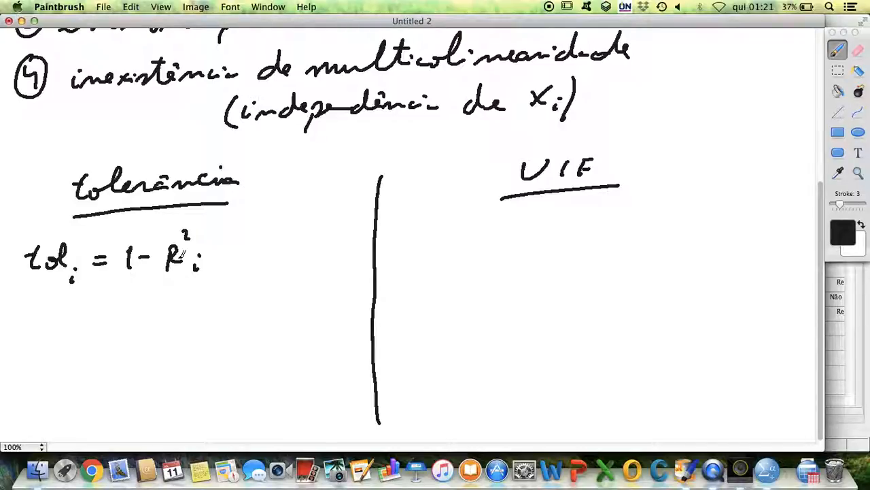
# Write the formula "VIF = 1/tol_i" as a stacked fraction beneath the "VIF" heading
pyautogui.moveTo(398, 252)
pyautogui.mouseDown()
pyautogui.moveTo(413, 251)
pyautogui.moveTo(420, 268)
pyautogui.moveTo(450, 247)
pyautogui.mouseUp()
pyautogui.moveTo(435, 259); pyautogui.dragTo(445, 257)
pyautogui.moveTo(465, 252); pyautogui.dragTo(479, 257)
pyautogui.moveTo(524, 230)
pyautogui.mouseDown()
pyautogui.moveTo(519, 245)
pyautogui.moveTo(544, 249)
pyautogui.mouseUp()
pyautogui.moveTo(499, 269); pyautogui.dragTo(496, 290)
pyautogui.moveTo(491, 277); pyautogui.dragTo(539, 291)
pyautogui.click(542, 280)
# Continue the VIF formula with "= 1/(1 − R²_i)" as a second stacked fraction
pyautogui.moveTo(573, 249); pyautogui.dragTo(593, 256)
pyautogui.moveTo(646, 224)
pyautogui.mouseDown()
pyautogui.moveTo(647, 239)
pyautogui.moveTo(684, 248)
pyautogui.mouseUp()
pyautogui.moveTo(622, 275); pyautogui.dragTo(622, 289)
pyautogui.moveTo(636, 281)
pyautogui.mouseDown()
pyautogui.moveTo(670, 271)
pyautogui.moveTo(672, 288)
pyautogui.mouseUp()
pyautogui.moveTo(673, 259); pyautogui.dragTo(686, 291)
pyautogui.click(686, 275)
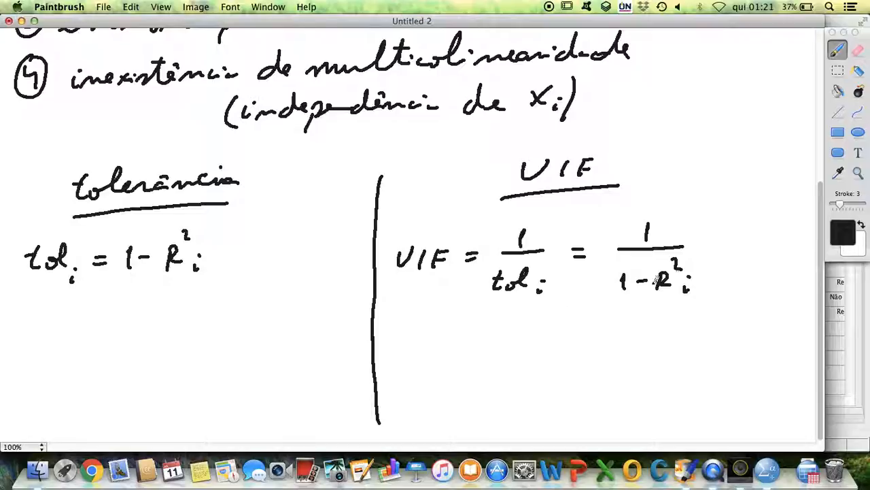
# Switch the drawing colour to Maraschino red and write "R² = 0,1" and "R² = 0,5" on separate lines beneath the tolerance formula
pyautogui.click(842, 240)
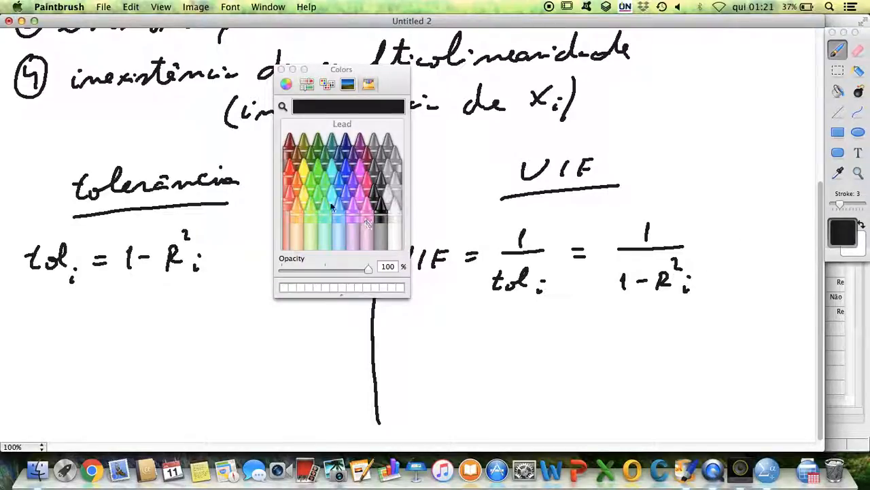
pyautogui.click(293, 171)
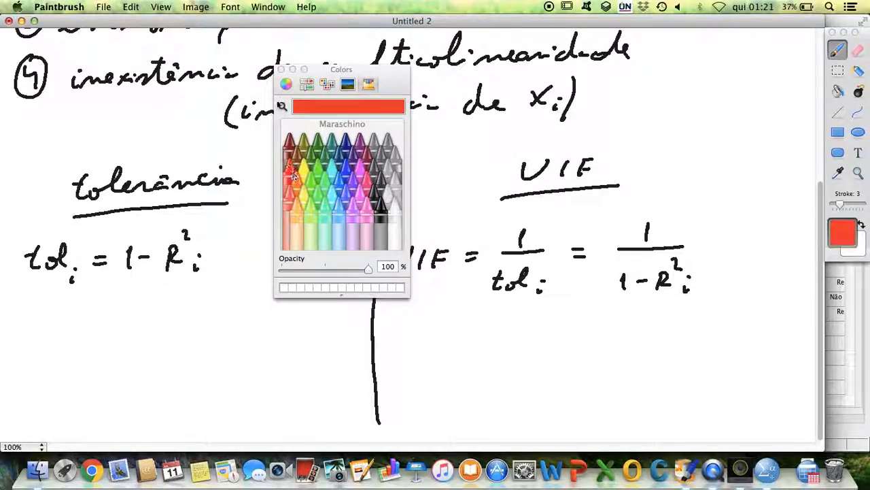
pyautogui.click(281, 70)
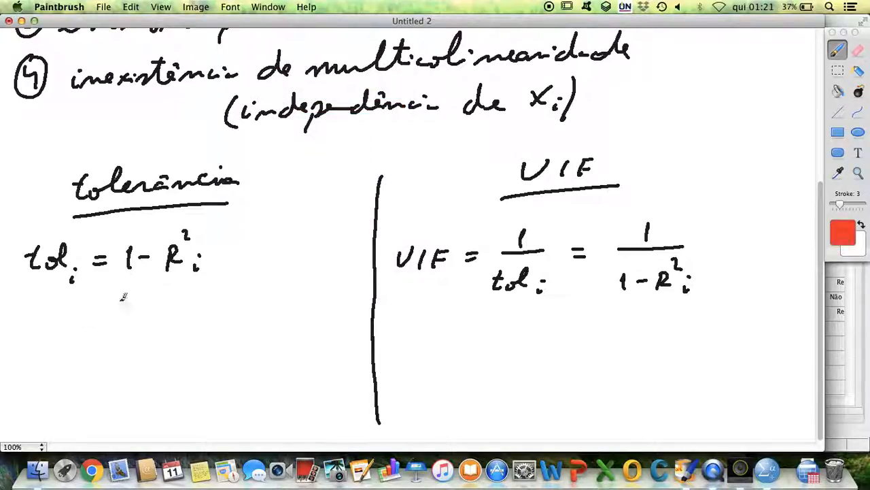
pyautogui.moveTo(23, 347)
pyautogui.mouseDown()
pyautogui.moveTo(34, 360)
pyautogui.moveTo(44, 339)
pyautogui.moveTo(60, 353)
pyautogui.moveTo(78, 343)
pyautogui.moveTo(87, 359)
pyautogui.moveTo(104, 358)
pyautogui.mouseUp()
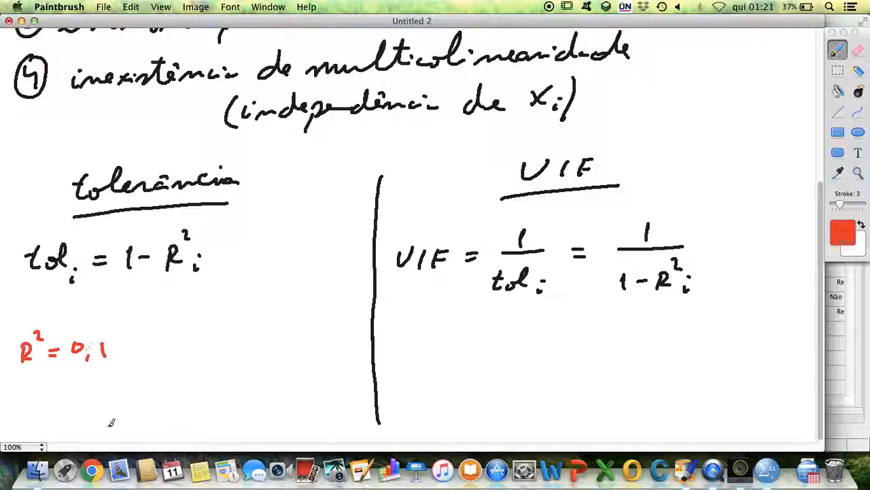
pyautogui.moveTo(18, 408)
pyautogui.mouseDown()
pyautogui.moveTo(19, 428)
pyautogui.moveTo(30, 428)
pyautogui.moveTo(35, 409)
pyautogui.moveTo(58, 411)
pyautogui.mouseUp()
pyautogui.moveTo(48, 421); pyautogui.dragTo(76, 411)
pyautogui.moveTo(86, 422)
pyautogui.mouseDown()
pyautogui.moveTo(83, 428)
pyautogui.moveTo(99, 424)
pyautogui.mouseUp()
pyautogui.moveTo(102, 407); pyautogui.dragTo(111, 406)
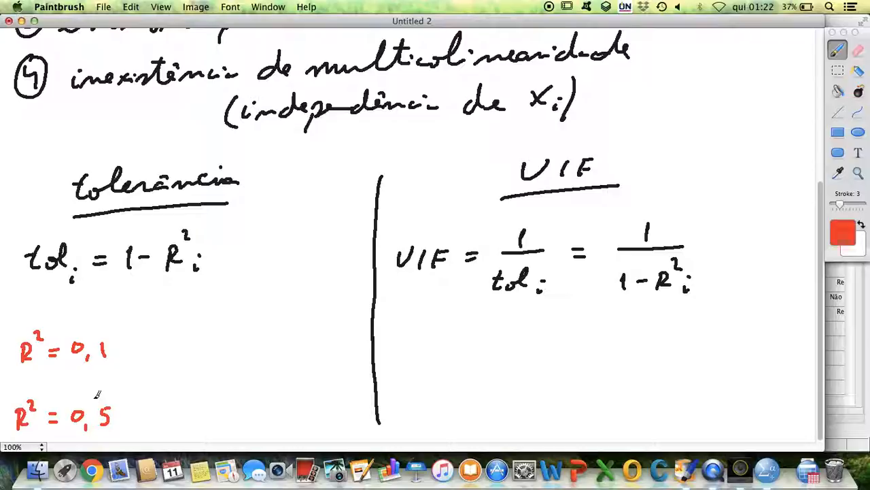
# Continue the first R² example with "→ tol_i = 0,9 / VIF ="
pyautogui.moveTo(117, 349)
pyautogui.mouseDown()
pyautogui.moveTo(160, 352)
pyautogui.moveTo(172, 335)
pyautogui.moveTo(183, 359)
pyautogui.mouseUp()
pyautogui.click(182, 344)
pyautogui.moveTo(194, 343)
pyautogui.mouseDown()
pyautogui.moveTo(203, 350)
pyautogui.moveTo(224, 338)
pyautogui.mouseUp()
pyautogui.moveTo(238, 347)
pyautogui.mouseDown()
pyautogui.moveTo(235, 357)
pyautogui.moveTo(257, 361)
pyautogui.moveTo(280, 335)
pyautogui.moveTo(296, 354)
pyautogui.mouseUp()
pyautogui.moveTo(297, 336)
pyautogui.mouseDown()
pyautogui.moveTo(301, 345)
pyautogui.moveTo(310, 337)
pyautogui.mouseUp()
pyautogui.moveTo(300, 344); pyautogui.dragTo(331, 342)
pyautogui.moveTo(322, 348); pyautogui.dragTo(332, 348)
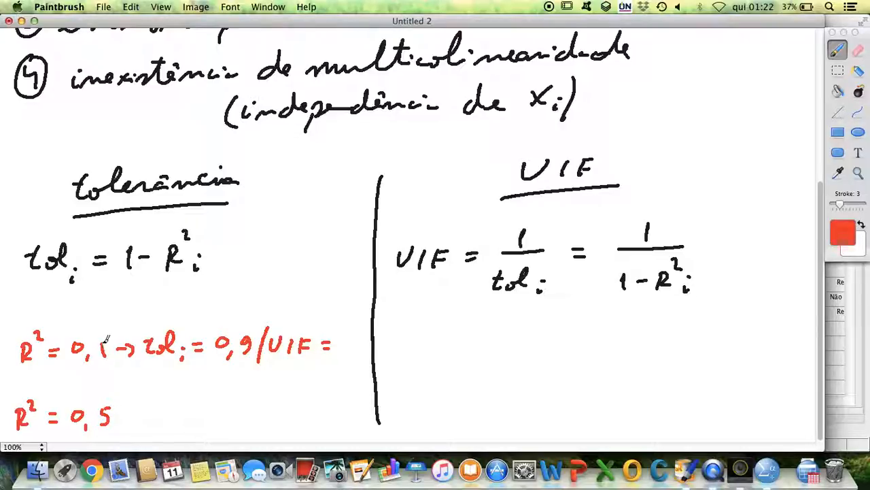
# Change the first example to R² = 0,05 and tol_i = 0,95, and complete it with VIF = 1,05
pyautogui.moveTo(107, 342); pyautogui.dragTo(104, 355)
pyautogui.moveTo(246, 332)
pyautogui.mouseDown()
pyautogui.moveTo(245, 347)
pyautogui.moveTo(243, 339)
pyautogui.moveTo(250, 347)
pyautogui.moveTo(253, 340)
pyautogui.moveTo(243, 334)
pyautogui.moveTo(246, 348)
pyautogui.moveTo(257, 347)
pyautogui.moveTo(265, 326)
pyautogui.mouseUp()
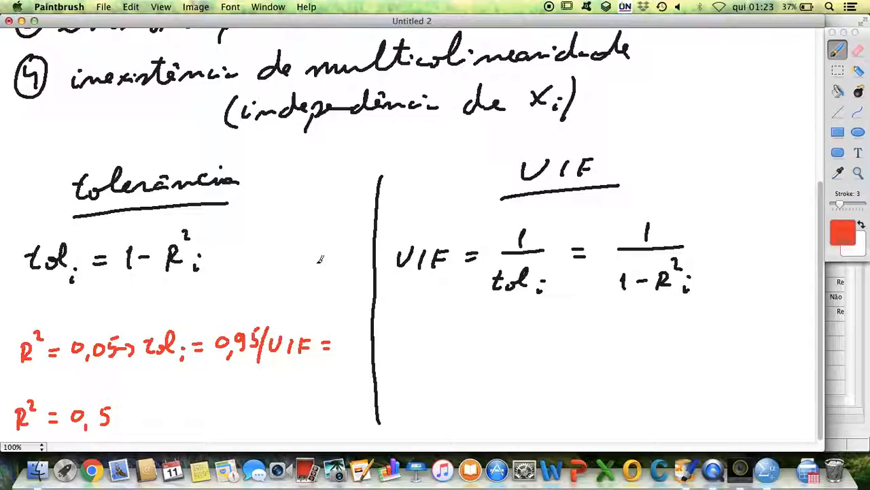
pyautogui.moveTo(339, 333); pyautogui.dragTo(341, 360)
pyautogui.moveTo(350, 351)
pyautogui.mouseDown()
pyautogui.moveTo(347, 360)
pyautogui.moveTo(356, 343)
pyautogui.moveTo(363, 351)
pyautogui.mouseUp()
pyautogui.moveTo(366, 341); pyautogui.dragTo(372, 340)
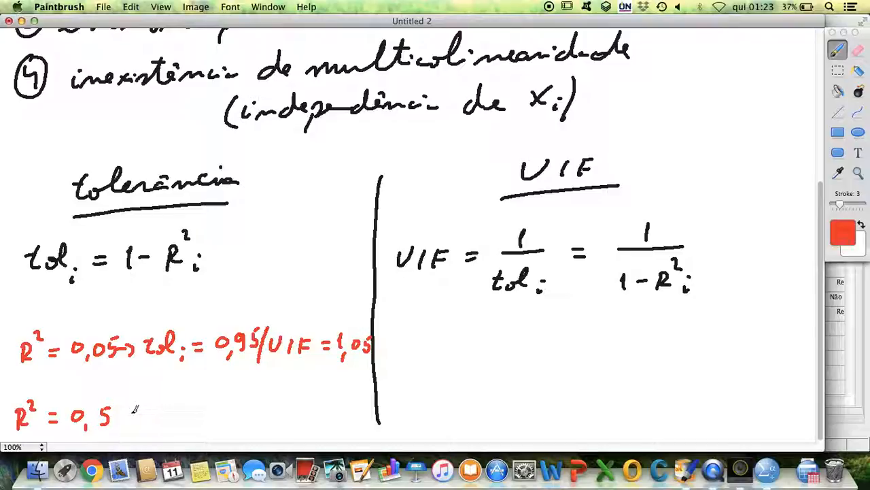
# Change the second example to R² = 0,9 and continue it with "→ tol_i = 0,1 / VIF = 10"
pyautogui.moveTo(110, 410)
pyautogui.mouseDown()
pyautogui.moveTo(103, 427)
pyautogui.moveTo(170, 401)
pyautogui.moveTo(185, 412)
pyautogui.moveTo(215, 410)
pyautogui.moveTo(207, 407)
pyautogui.mouseUp()
pyautogui.moveTo(216, 413)
pyautogui.mouseDown()
pyautogui.moveTo(214, 421)
pyautogui.moveTo(224, 417)
pyautogui.mouseUp()
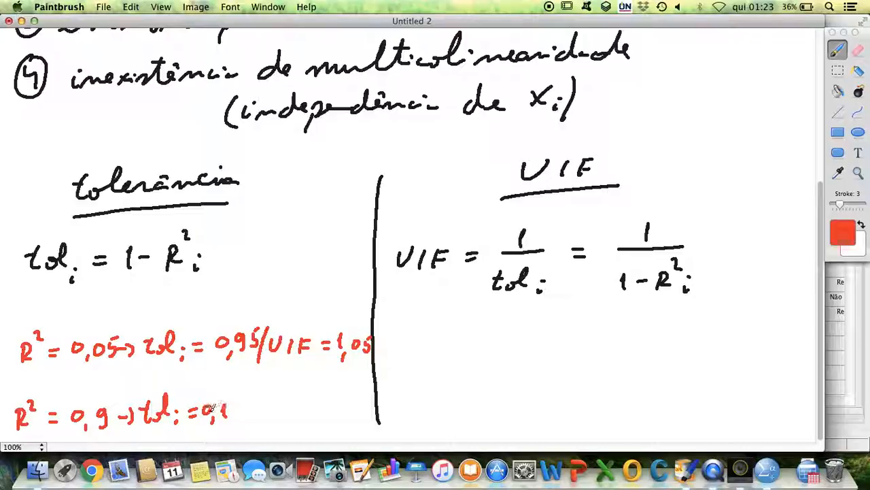
pyautogui.moveTo(243, 394)
pyautogui.mouseDown()
pyautogui.moveTo(234, 422)
pyautogui.moveTo(259, 398)
pyautogui.mouseUp()
pyautogui.moveTo(267, 401)
pyautogui.mouseDown()
pyautogui.moveTo(267, 414)
pyautogui.moveTo(275, 414)
pyautogui.moveTo(289, 398)
pyautogui.mouseUp()
pyautogui.moveTo(277, 406); pyautogui.dragTo(285, 405)
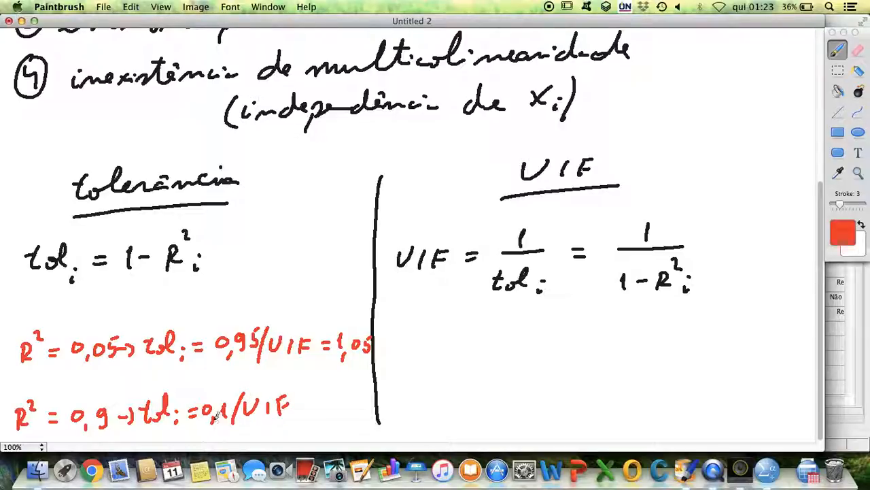
pyautogui.moveTo(297, 403); pyautogui.dragTo(318, 412)
pyautogui.moveTo(338, 399); pyautogui.dragTo(319, 398)
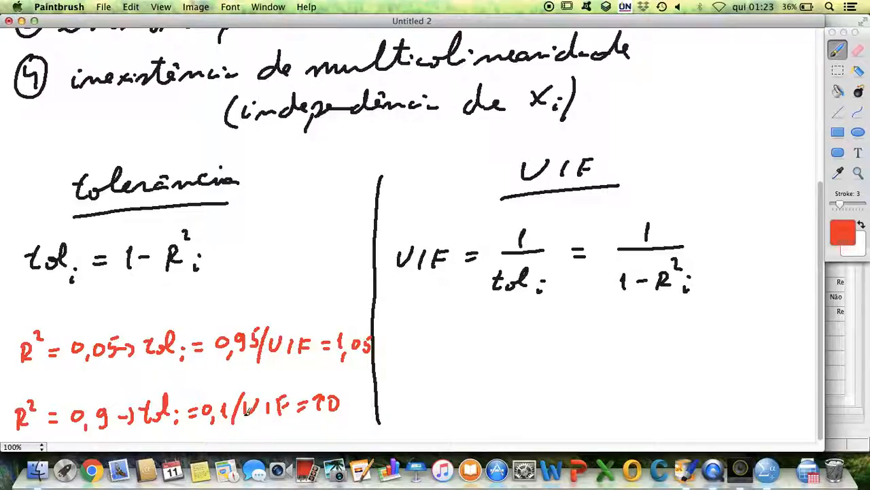
# Draw a red warning triangle with an exclamation mark beneath the VIF formula, just beside the dividing line
pyautogui.moveTo(430, 333); pyautogui.dragTo(419, 355)
pyautogui.click(414, 369)
pyautogui.moveTo(427, 320)
pyautogui.mouseDown()
pyautogui.moveTo(389, 378)
pyautogui.moveTo(449, 373)
pyautogui.moveTo(390, 378)
pyautogui.mouseUp()
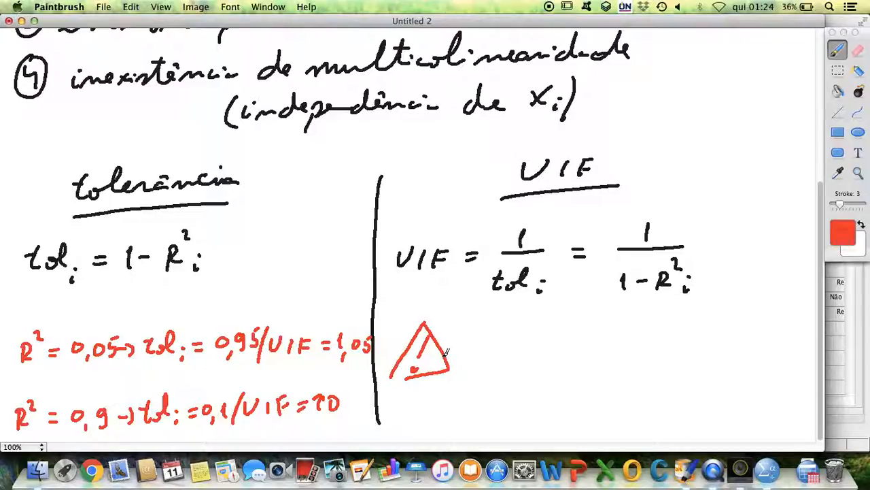
# Write the red threshold rules "tol ≤ 0,2" and, beneath it, "VIF > 5" beside the warning triangle
pyautogui.moveTo(492, 333)
pyautogui.mouseDown()
pyautogui.moveTo(497, 354)
pyautogui.moveTo(501, 337)
pyautogui.mouseUp()
pyautogui.moveTo(511, 344); pyautogui.dragTo(527, 350)
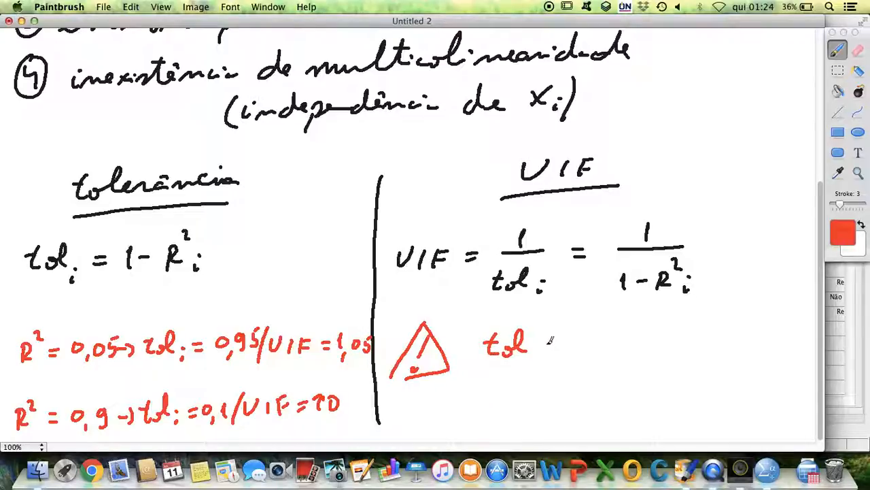
pyautogui.moveTo(578, 334)
pyautogui.mouseDown()
pyautogui.moveTo(569, 347)
pyautogui.moveTo(578, 335)
pyautogui.mouseUp()
pyautogui.moveTo(582, 347)
pyautogui.mouseDown()
pyautogui.moveTo(580, 356)
pyautogui.moveTo(610, 350)
pyautogui.mouseUp()
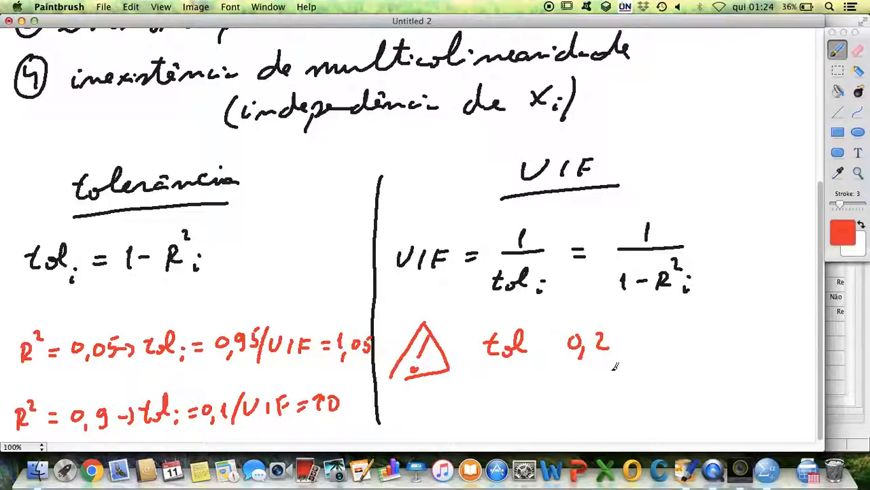
pyautogui.moveTo(483, 391); pyautogui.dragTo(521, 408)
pyautogui.moveTo(522, 393); pyautogui.dragTo(533, 399)
pyautogui.moveTo(583, 390)
pyautogui.mouseDown()
pyautogui.moveTo(595, 391)
pyautogui.moveTo(583, 404)
pyautogui.mouseUp()
pyautogui.moveTo(589, 386); pyautogui.dragTo(601, 385)
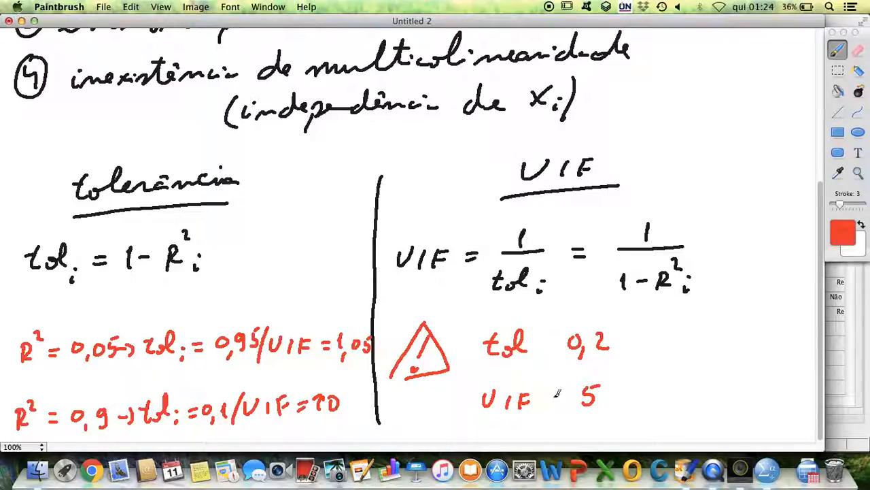
pyautogui.moveTo(548, 386)
pyautogui.mouseDown()
pyautogui.moveTo(566, 396)
pyautogui.moveTo(553, 405)
pyautogui.mouseUp()
pyautogui.moveTo(549, 336); pyautogui.dragTo(551, 349)
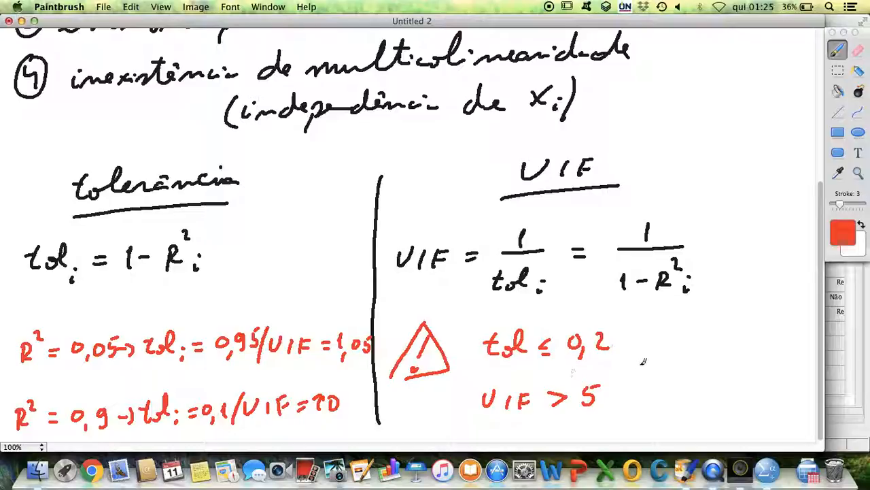
# Draw a second red warning triangle with an exclamation mark on the other side of the threshold rules
pyautogui.moveTo(682, 334); pyautogui.dragTo(678, 362)
pyautogui.click(671, 373)
pyautogui.moveTo(676, 322)
pyautogui.mouseDown()
pyautogui.moveTo(641, 383)
pyautogui.moveTo(715, 369)
pyautogui.moveTo(654, 382)
pyautogui.mouseUp()
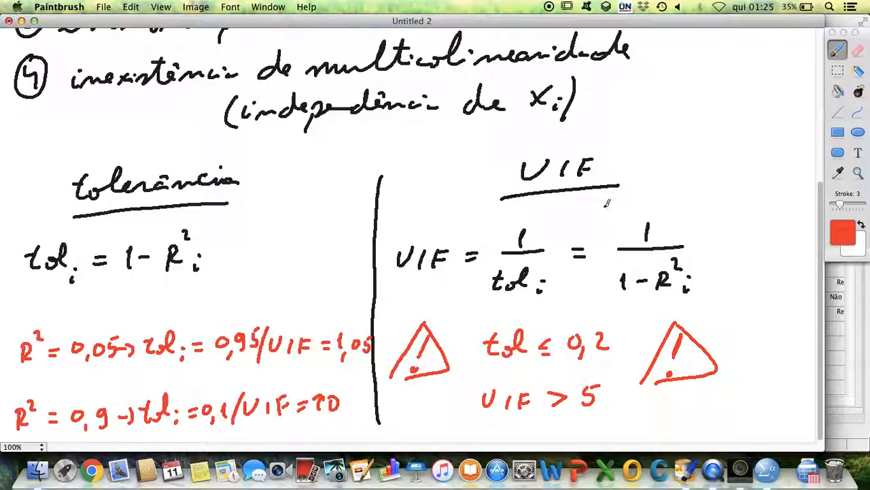
# Set the drawing colour back to black and create a new blank image with the offered canvas size
pyautogui.click(843, 235)
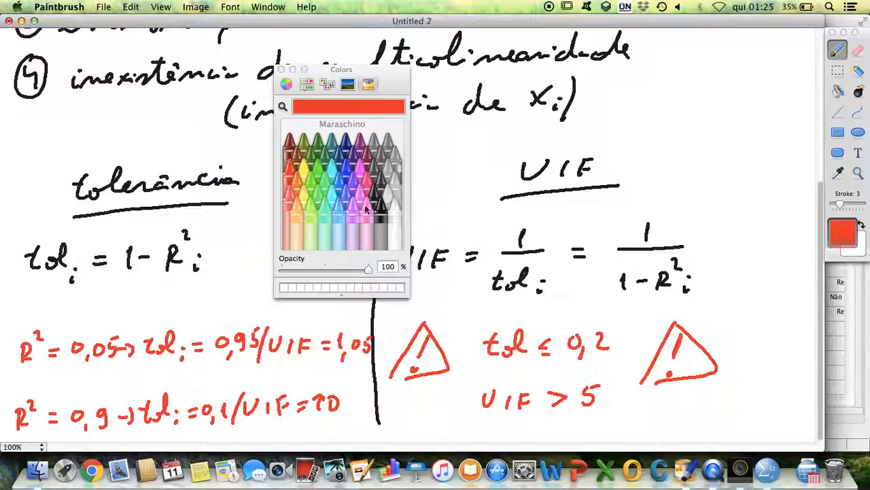
pyautogui.click(380, 201)
pyautogui.click(281, 69)
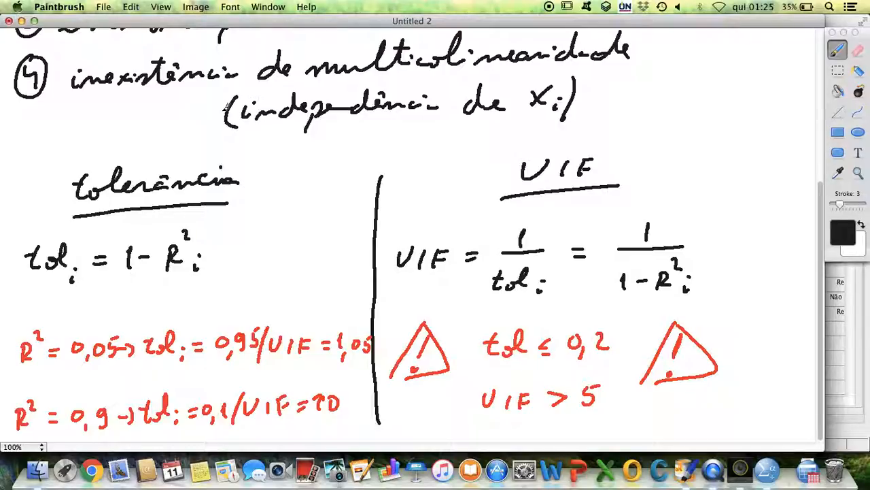
pyautogui.click(103, 7)
pyautogui.click(116, 24)
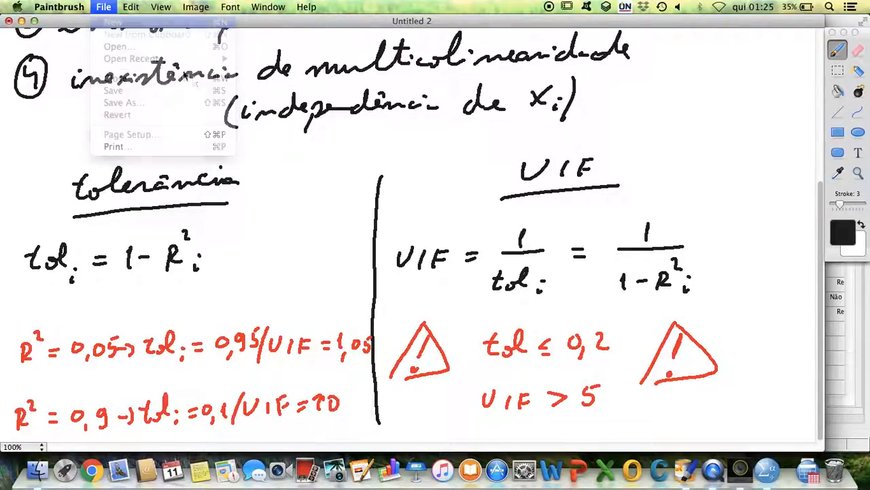
pyautogui.click(442, 221)
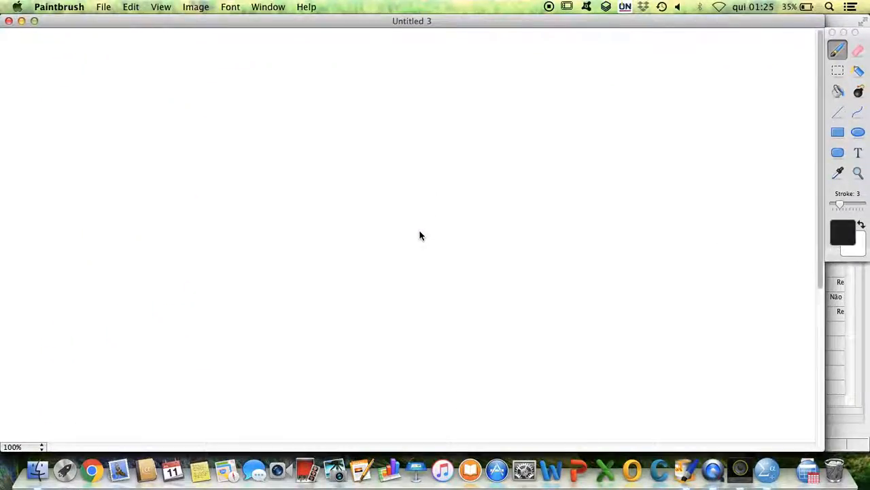
# Write "MRLM" inside a rounded frame and draw an arrow from it to the word "ENTER"
pyautogui.moveTo(71, 74); pyautogui.dragTo(87, 89)
pyautogui.moveTo(100, 91)
pyautogui.mouseDown()
pyautogui.moveTo(102, 73)
pyautogui.moveTo(112, 93)
pyautogui.moveTo(165, 81)
pyautogui.moveTo(178, 89)
pyautogui.mouseUp()
pyautogui.moveTo(54, 60)
pyautogui.mouseDown()
pyautogui.moveTo(54, 78)
pyautogui.moveTo(165, 111)
pyautogui.moveTo(82, 52)
pyautogui.moveTo(53, 59)
pyautogui.mouseUp()
pyautogui.moveTo(187, 107)
pyautogui.mouseDown()
pyautogui.moveTo(246, 134)
pyautogui.moveTo(239, 141)
pyautogui.mouseUp()
pyautogui.moveTo(308, 111)
pyautogui.mouseDown()
pyautogui.moveTo(322, 132)
pyautogui.moveTo(410, 111)
pyautogui.moveTo(433, 131)
pyautogui.moveTo(449, 125)
pyautogui.mouseUp()
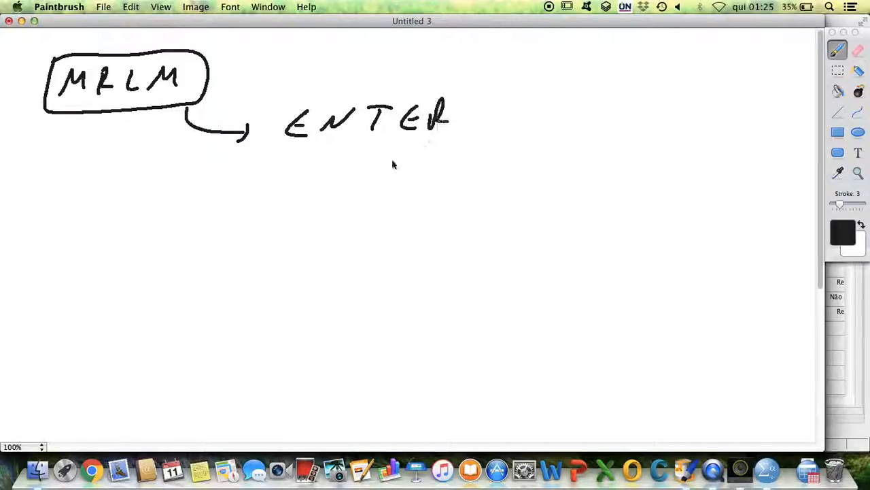
# Draw a second, longer arrow down from the MRLM frame and write "STEPWISE" at its end
pyautogui.moveTo(186, 117)
pyautogui.mouseDown()
pyautogui.moveTo(159, 233)
pyautogui.moveTo(187, 311)
pyautogui.mouseUp()
pyautogui.moveTo(235, 289)
pyautogui.mouseDown()
pyautogui.moveTo(219, 312)
pyautogui.moveTo(254, 314)
pyautogui.mouseUp()
pyautogui.moveTo(291, 291)
pyautogui.mouseDown()
pyautogui.moveTo(295, 309)
pyautogui.moveTo(307, 295)
pyautogui.moveTo(357, 284)
pyautogui.mouseUp()
pyautogui.moveTo(366, 296); pyautogui.dragTo(363, 307)
pyautogui.moveTo(386, 290); pyautogui.dragTo(385, 310)
pyautogui.moveTo(429, 278)
pyautogui.mouseDown()
pyautogui.moveTo(432, 302)
pyautogui.moveTo(425, 290)
pyautogui.mouseUp()
# Draw an opening curly brace after both "ENTER" and "STEPWISE", and double-underline "ENTER"
pyautogui.moveTo(484, 66); pyautogui.dragTo(463, 181)
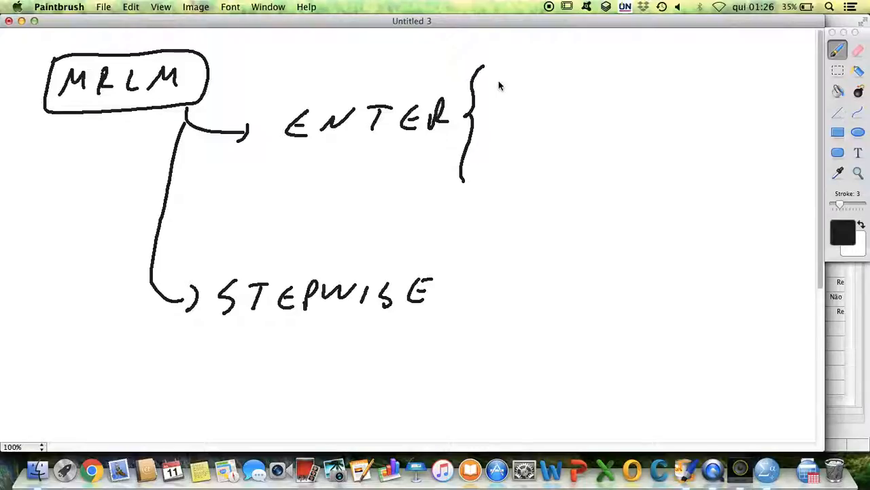
pyautogui.moveTo(465, 260); pyautogui.dragTo(454, 348)
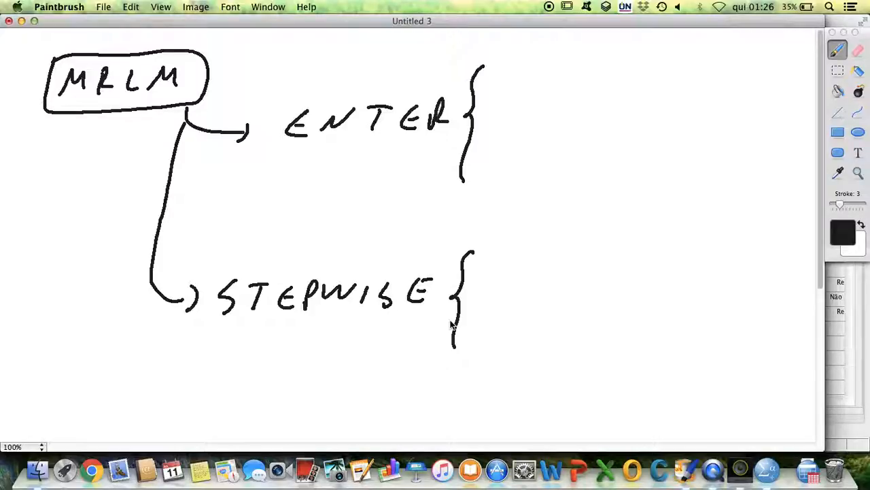
pyautogui.moveTo(294, 150); pyautogui.dragTo(431, 143)
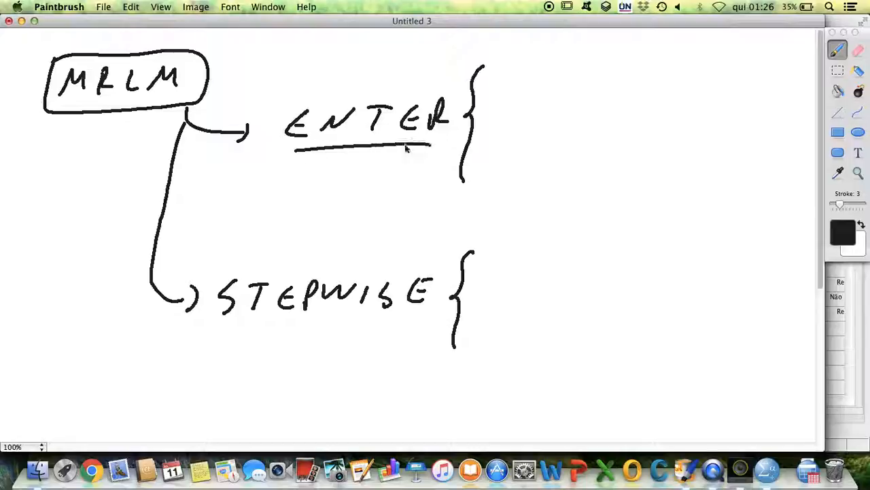
pyautogui.moveTo(304, 154); pyautogui.dragTo(445, 155)
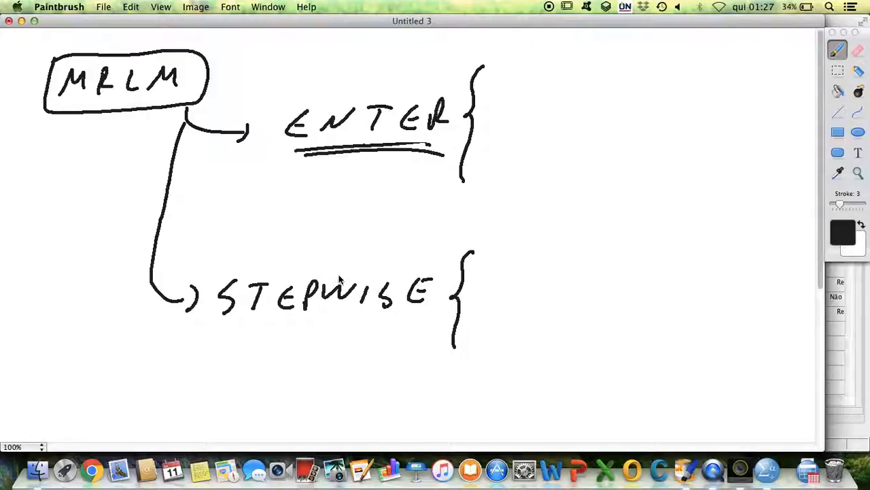
# Handwrite "São consideradas todas as VI's colocadas" beside the curly brace after "ENTER"
pyautogui.moveTo(507, 80)
pyautogui.mouseDown()
pyautogui.moveTo(498, 102)
pyautogui.moveTo(537, 86)
pyautogui.moveTo(604, 94)
pyautogui.moveTo(631, 75)
pyautogui.mouseUp()
pyautogui.moveTo(665, 91)
pyautogui.mouseDown()
pyautogui.moveTo(684, 82)
pyautogui.moveTo(781, 87)
pyautogui.mouseUp()
pyautogui.moveTo(487, 139); pyautogui.dragTo(517, 141)
pyautogui.moveTo(543, 124)
pyautogui.mouseDown()
pyautogui.moveTo(544, 136)
pyautogui.moveTo(572, 126)
pyautogui.moveTo(633, 133)
pyautogui.moveTo(726, 125)
pyautogui.mouseUp()
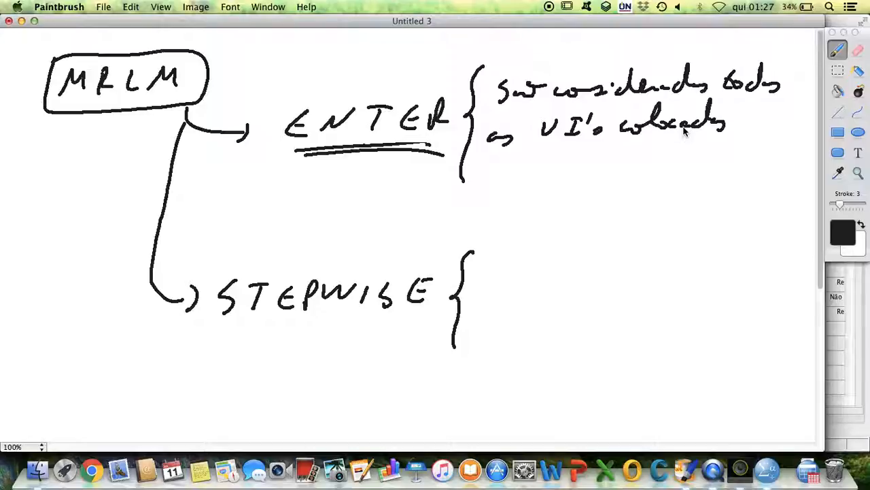
# Handwrite "Apenas são consideradas as VI's significativas no modelo" beside the curly brace after "STEPWISE"
pyautogui.moveTo(484, 293)
pyautogui.mouseDown()
pyautogui.moveTo(518, 276)
pyautogui.moveTo(797, 267)
pyautogui.mouseUp()
pyautogui.moveTo(483, 314)
pyautogui.mouseDown()
pyautogui.moveTo(499, 322)
pyautogui.moveTo(561, 307)
pyautogui.moveTo(559, 325)
pyautogui.moveTo(566, 314)
pyautogui.mouseUp()
pyautogui.moveTo(572, 325)
pyautogui.mouseDown()
pyautogui.moveTo(639, 320)
pyautogui.moveTo(644, 344)
pyautogui.moveTo(670, 316)
pyautogui.moveTo(687, 337)
pyautogui.moveTo(753, 299)
pyautogui.moveTo(789, 324)
pyautogui.mouseUp()
pyautogui.moveTo(511, 364); pyautogui.dragTo(659, 356)
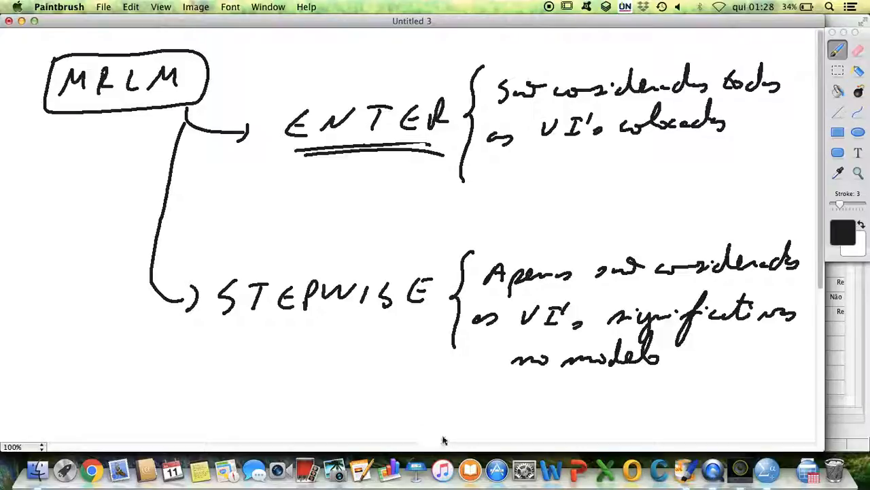
# Minimise the three drawing windows and switch to the SatisfacaoVidaFicha7.sav dataset in SPSS Statistics
pyautogui.click(21, 20)
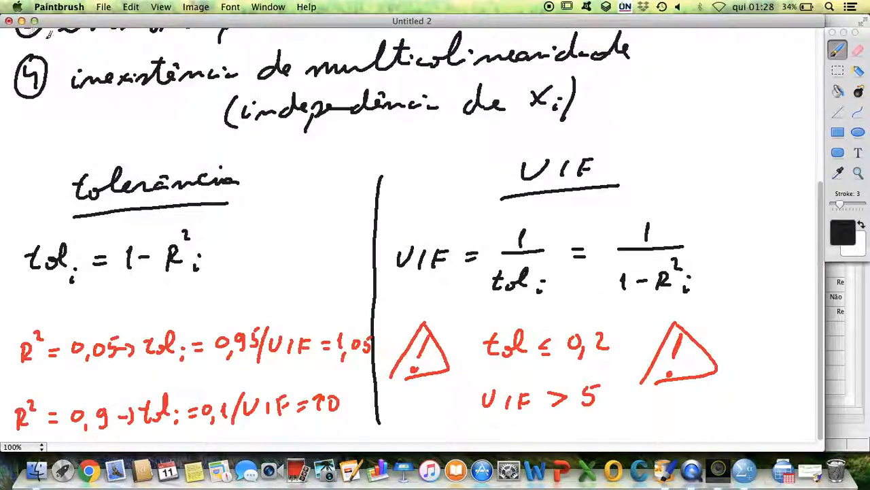
pyautogui.click(21, 21)
pyautogui.click(21, 21)
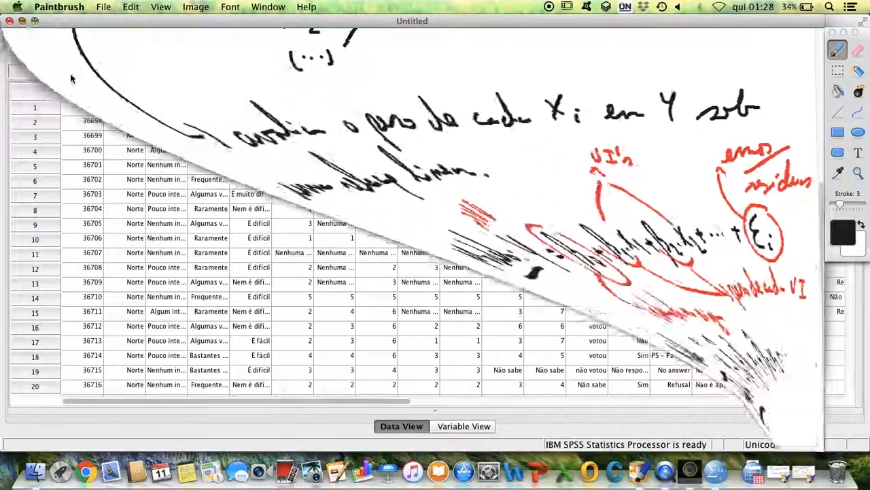
pyautogui.click(550, 50)
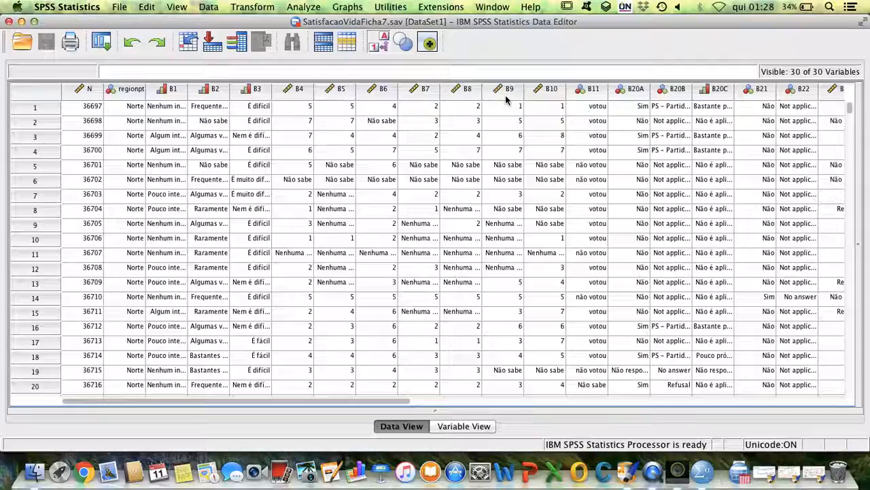
# Start a Linear Regression analysis with "Satisfação com a vida em geral [B24]" as the dependent variable
pyautogui.click(299, 8)
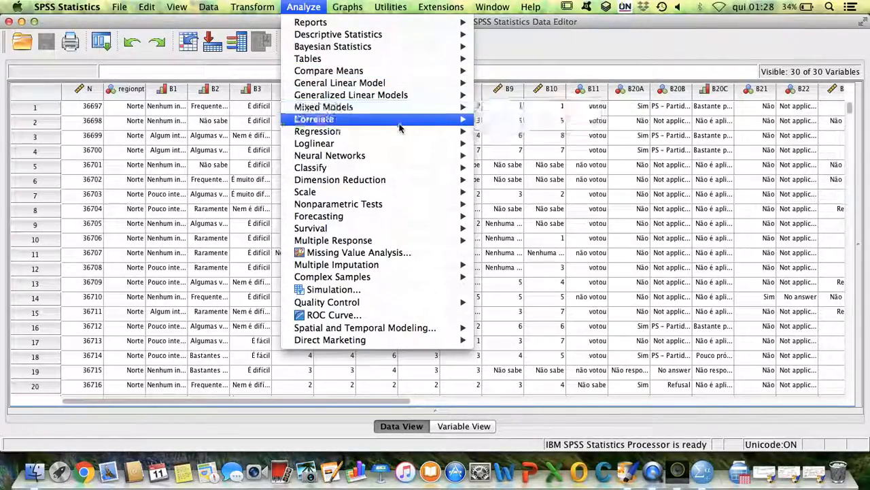
pyautogui.moveTo(427, 133)
pyautogui.click(503, 146)
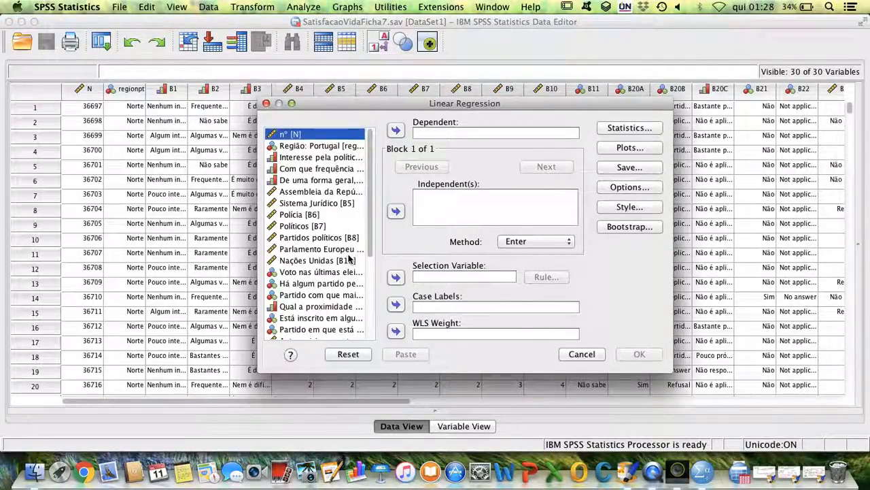
pyautogui.scroll(-5, 348, 259)
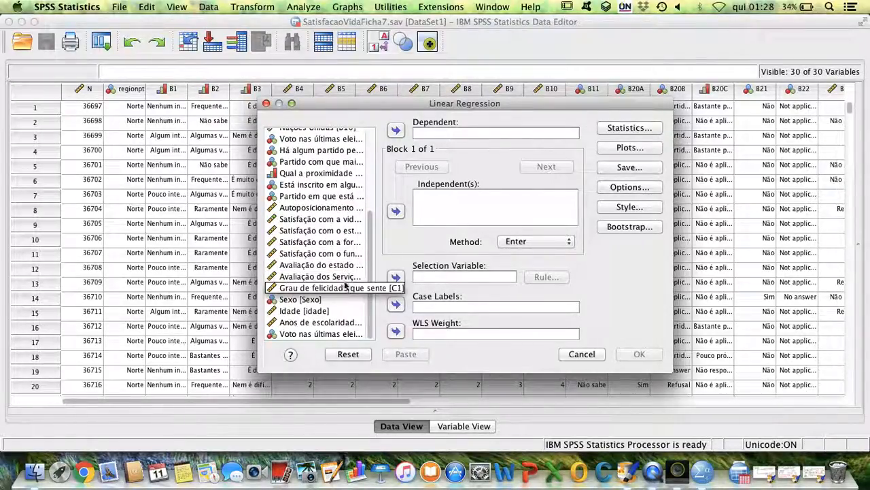
pyautogui.click(342, 222)
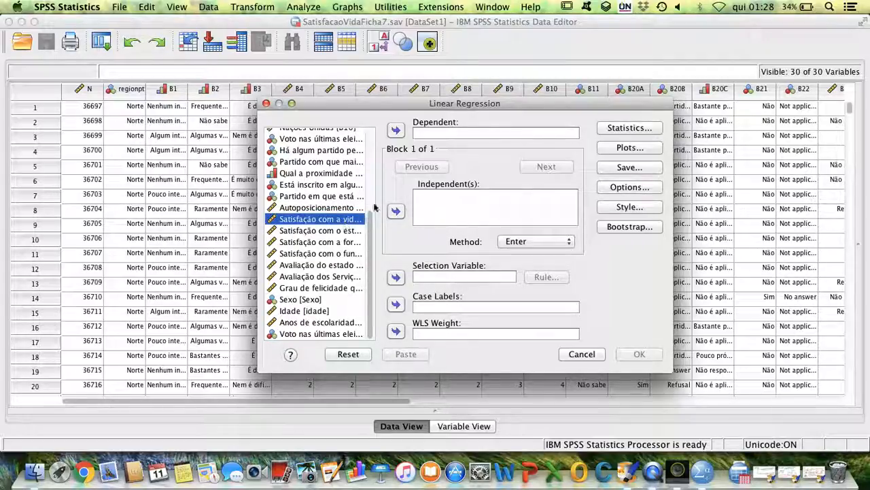
pyautogui.click(399, 132)
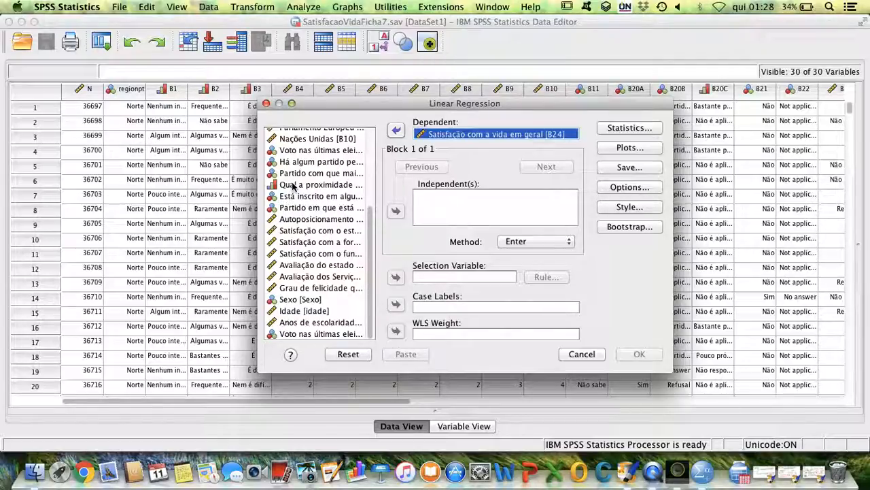
# Add "Idade" and "Anos de escolaridade completos" as independent variables of the regression
pyautogui.scroll(5, 276, 225)
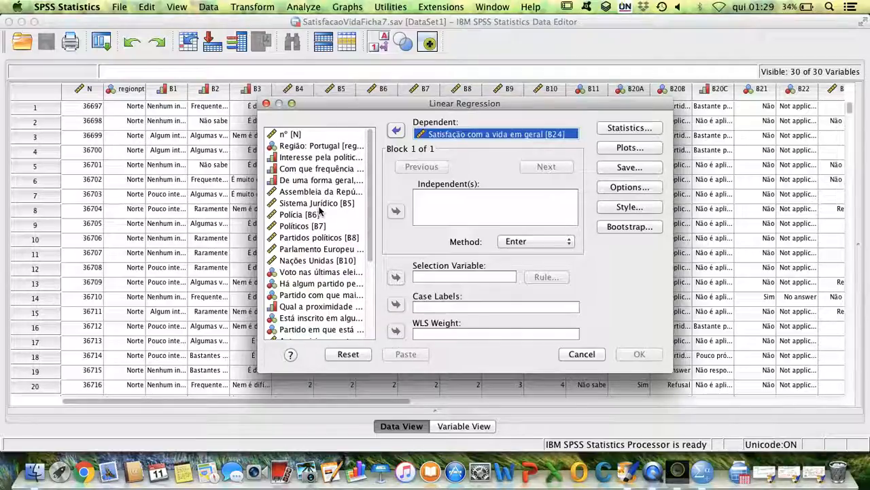
pyautogui.scroll(-3, 322, 215)
pyautogui.scroll(1, 324, 211)
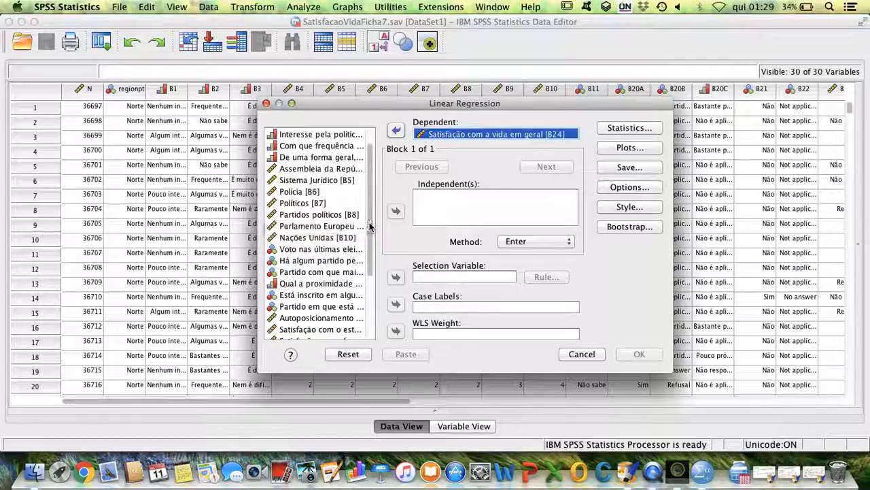
pyautogui.scroll(-5, 364, 286)
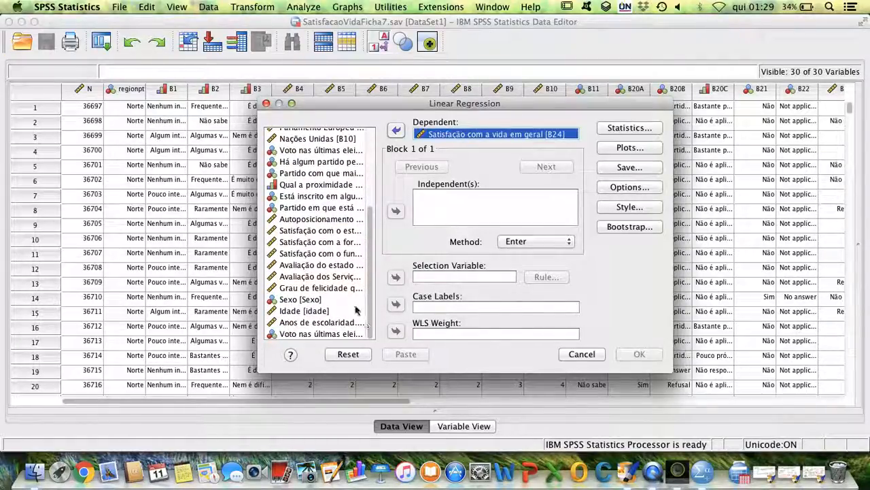
pyautogui.click(325, 311)
pyautogui.click(396, 211)
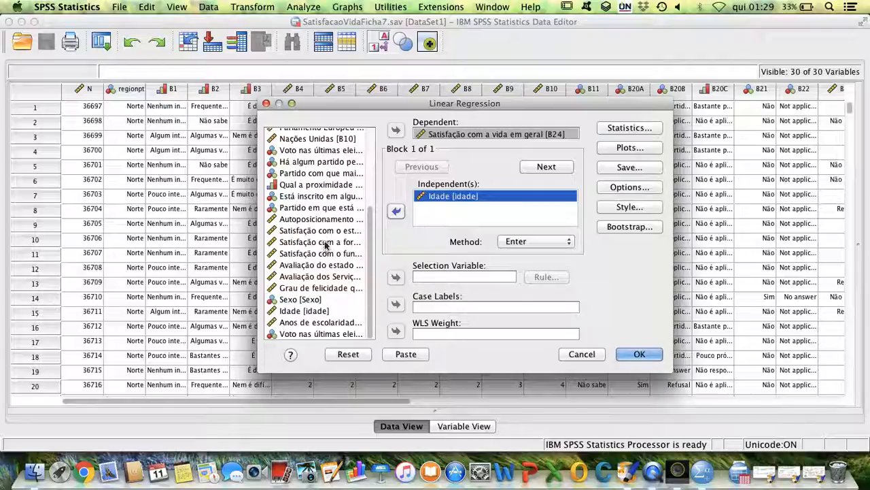
pyautogui.click(344, 323)
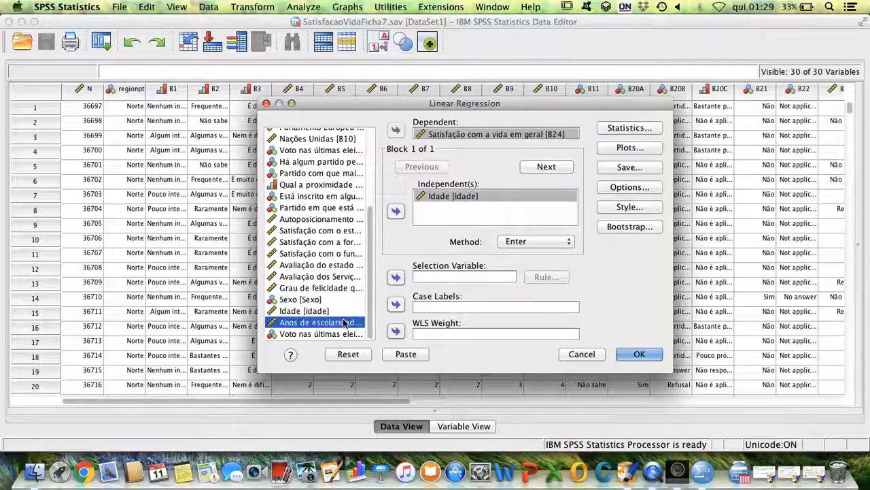
pyautogui.click(397, 212)
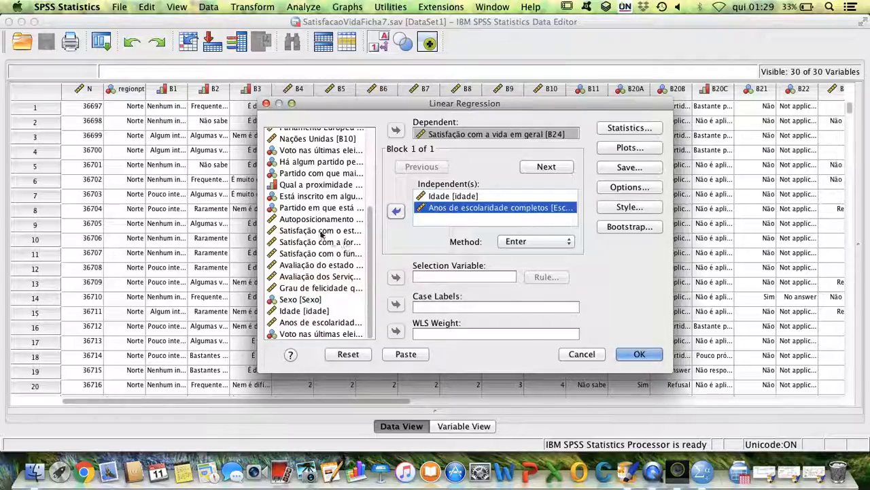
# Widen the dialog and add satisfaction with the functioning of democracy [B27] and with the Government's performance as independent variables
pyautogui.scroll(2, 371, 246)
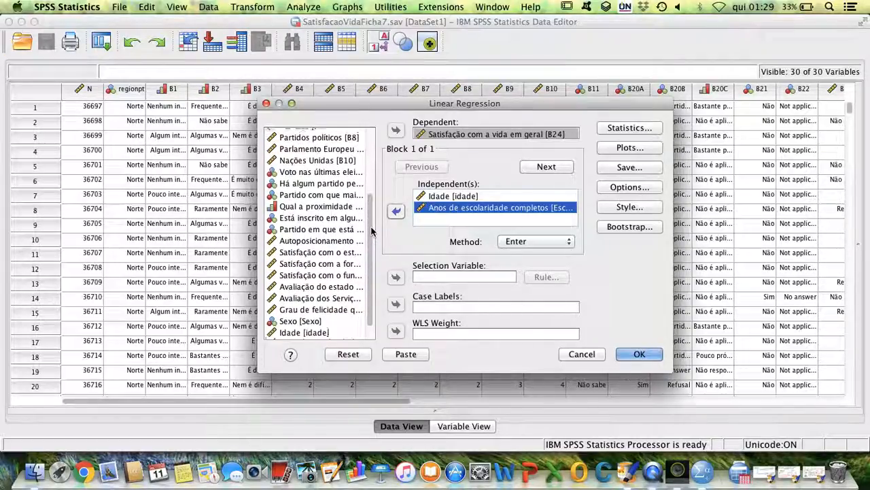
pyautogui.click(344, 274)
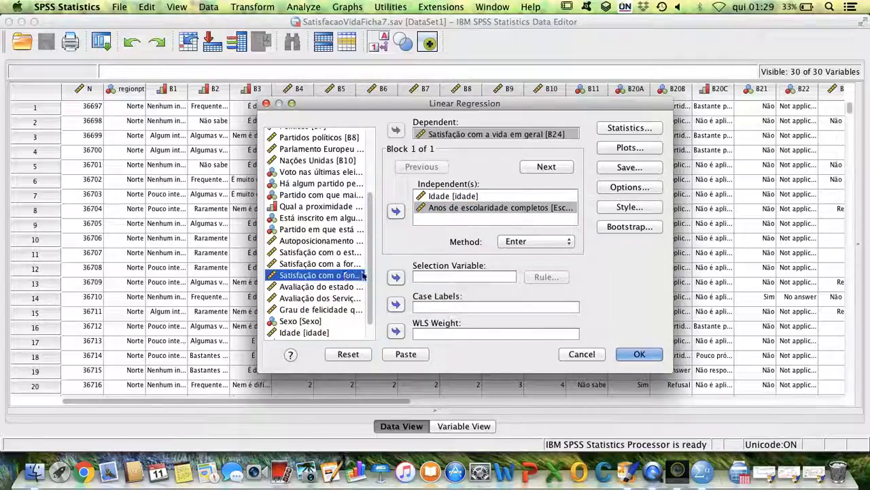
pyautogui.moveTo(257, 233); pyautogui.dragTo(125, 219)
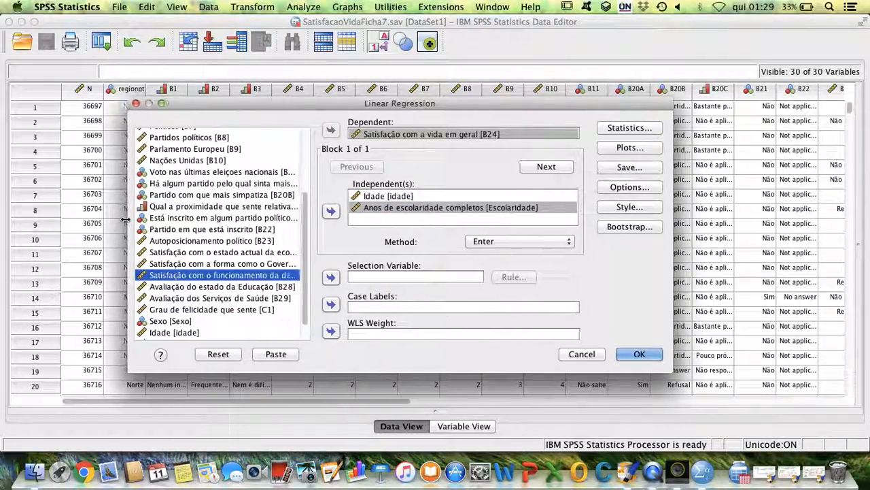
pyautogui.click(331, 210)
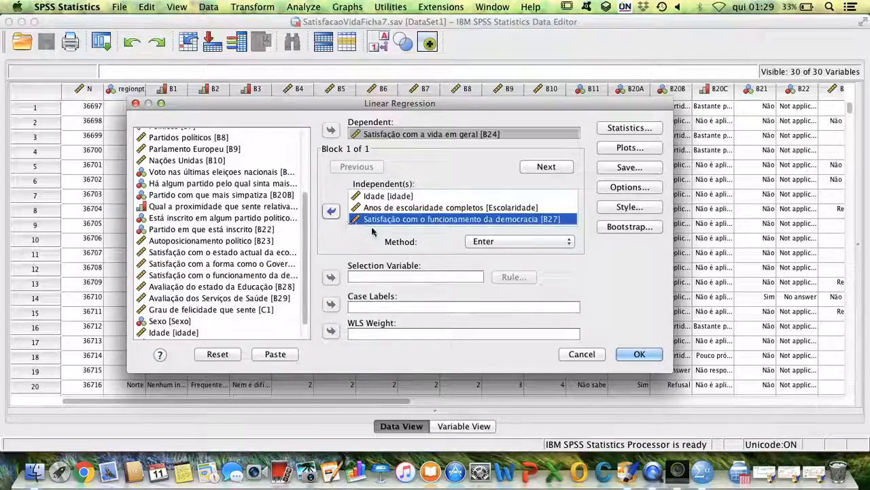
pyautogui.click(249, 267)
pyautogui.click(282, 266)
pyautogui.click(331, 212)
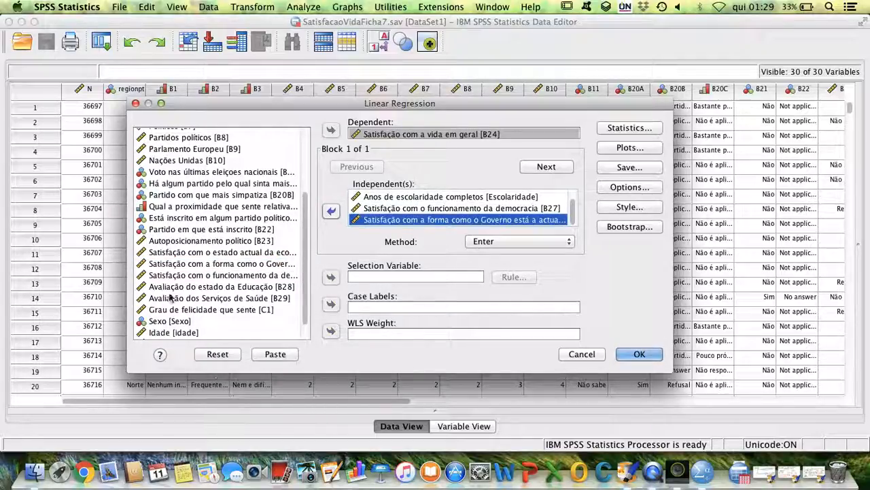
# Add "Avaliação do estado da Educação [B28]" and "Avaliação dos Serviços de Saúde [B29]" as independent variables
pyautogui.click(211, 287)
pyautogui.click(330, 211)
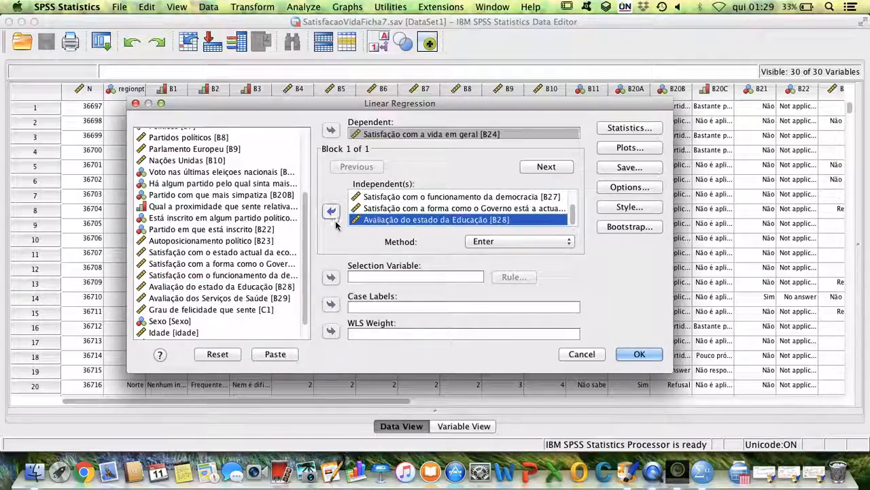
pyautogui.click(201, 299)
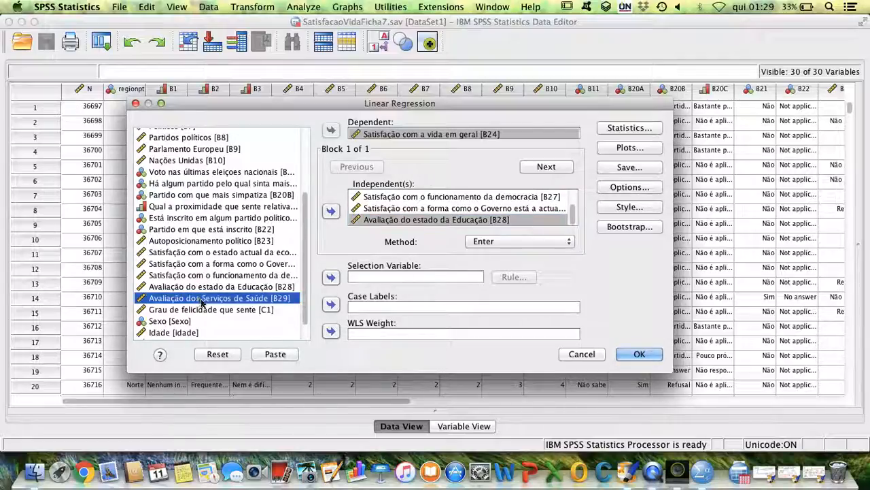
pyautogui.click(330, 211)
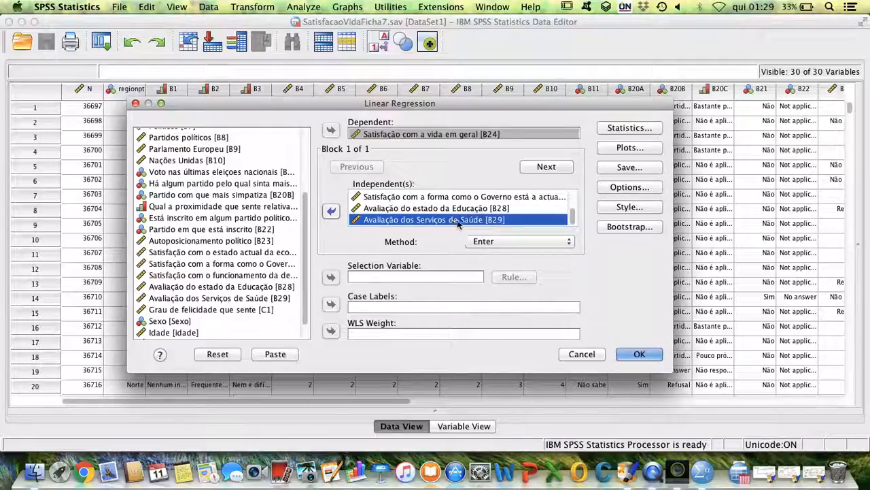
# Review the available regression methods and keep Enter as the method
pyautogui.click(491, 244)
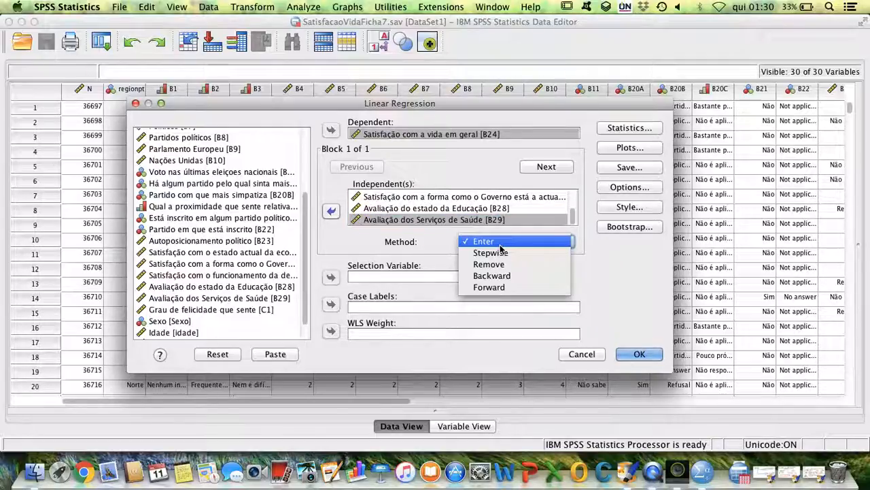
pyautogui.click(510, 278)
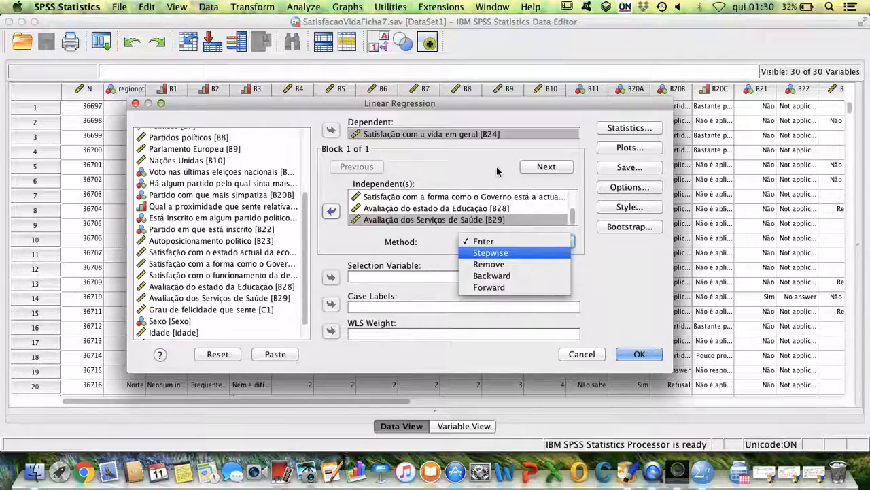
pyautogui.click(497, 242)
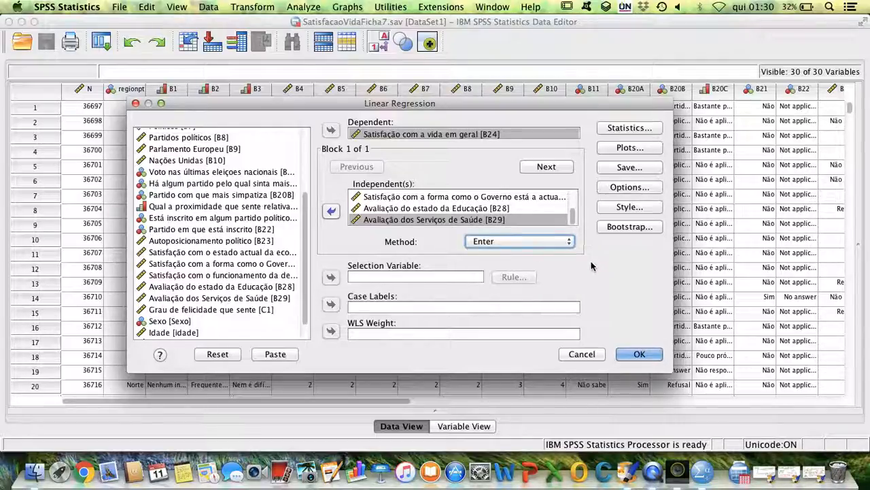
# Request 95% confidence intervals, descriptives, part and partial correlations and collinearity diagnostics in the regression statistics, leaving the covariance matrix off
pyautogui.click(624, 129)
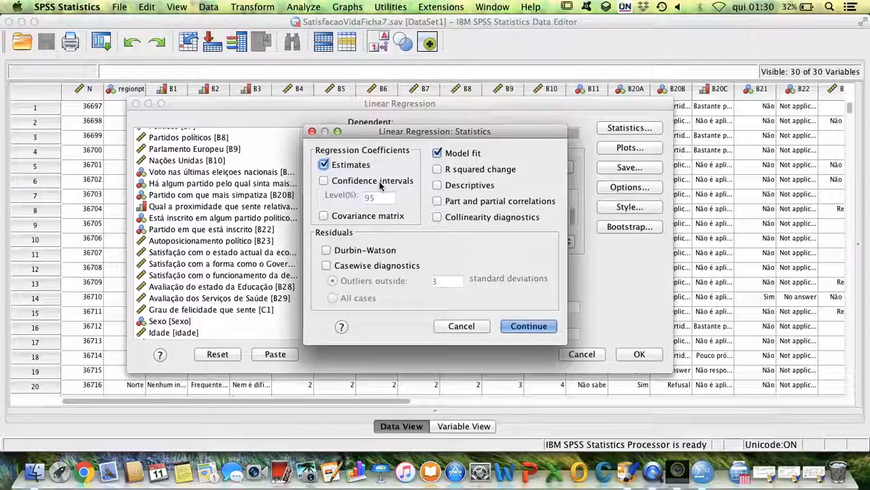
pyautogui.click(372, 180)
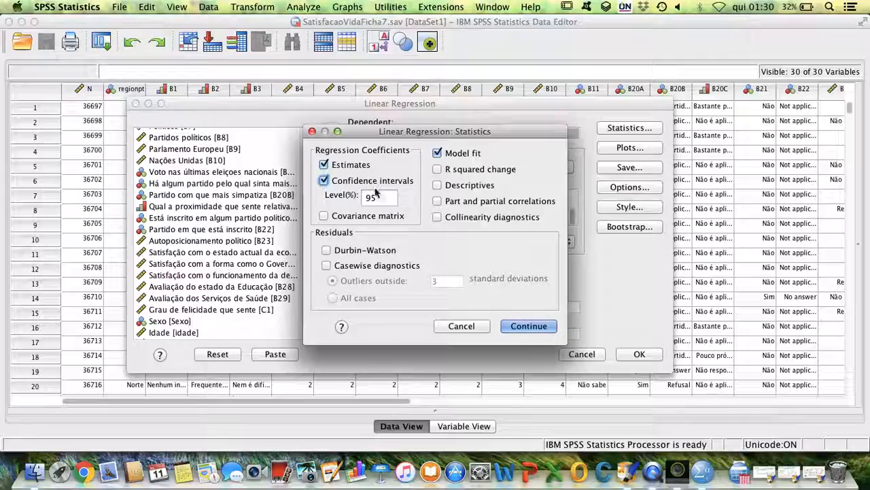
pyautogui.click(385, 216)
pyautogui.click(390, 219)
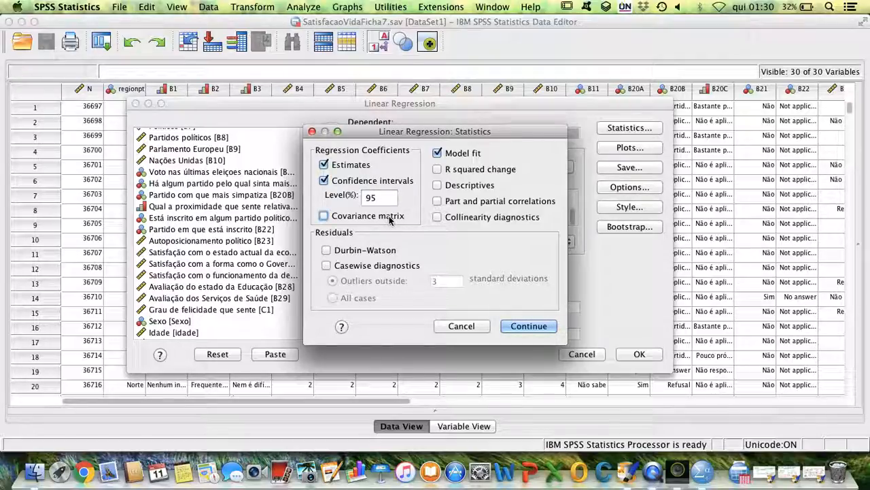
pyautogui.click(473, 186)
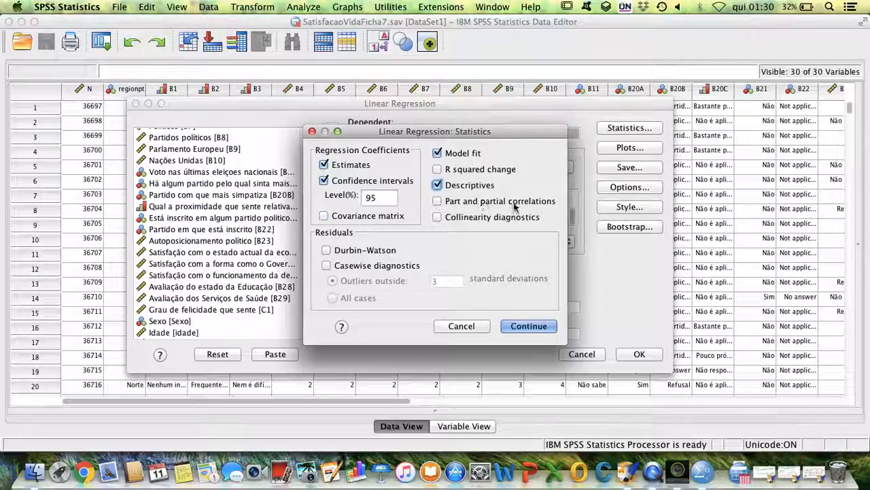
pyautogui.click(514, 203)
pyautogui.click(513, 218)
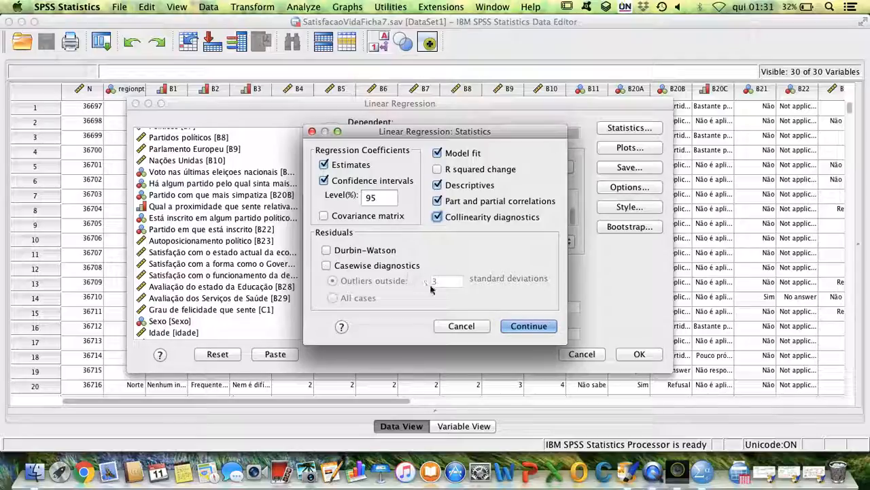
pyautogui.click(544, 329)
# Set up a regression scatterplot with *ZRESID on the Y axis and *ZPRED on the X axis
pyautogui.click(627, 149)
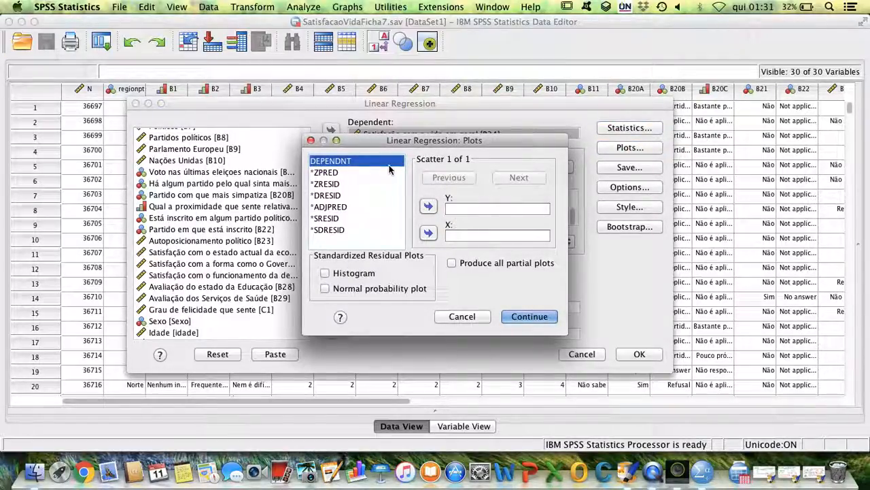
pyautogui.click(326, 173)
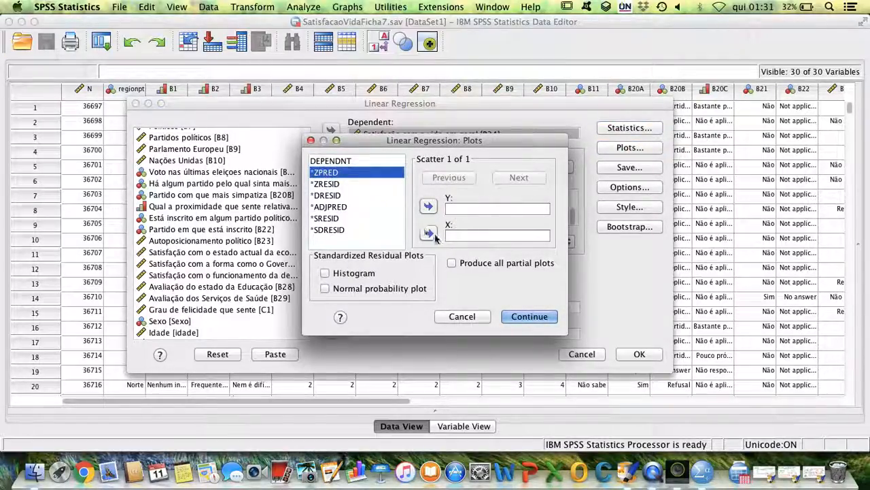
pyautogui.click(428, 232)
pyautogui.click(331, 184)
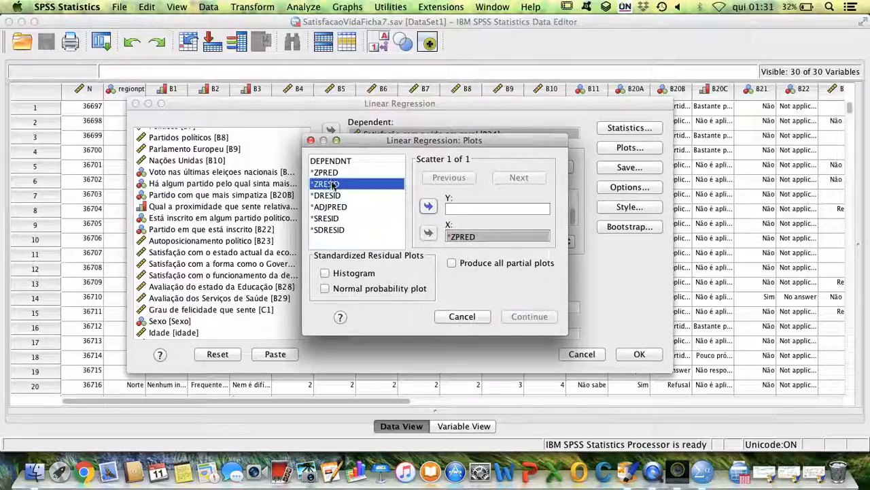
pyautogui.click(428, 206)
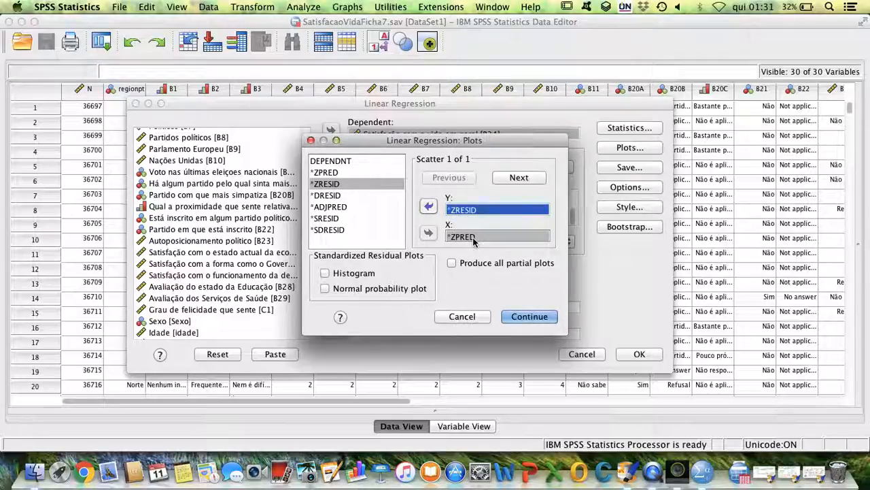
# Request a histogram and a normal probability plot of the standardized residuals and accept the plot settings
pyautogui.click(361, 275)
pyautogui.click(381, 291)
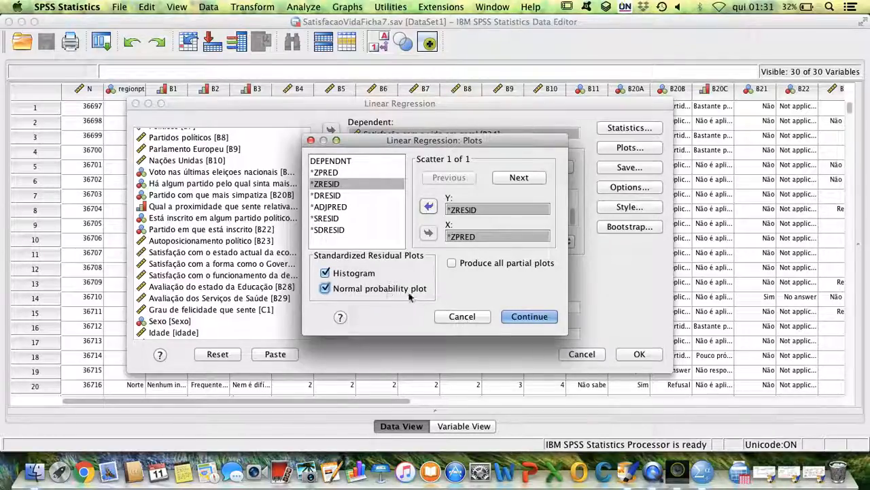
pyautogui.click(524, 317)
# Check the regression's save settings and stepping and missing-value options without changing them, and run the regression
pyautogui.click(629, 168)
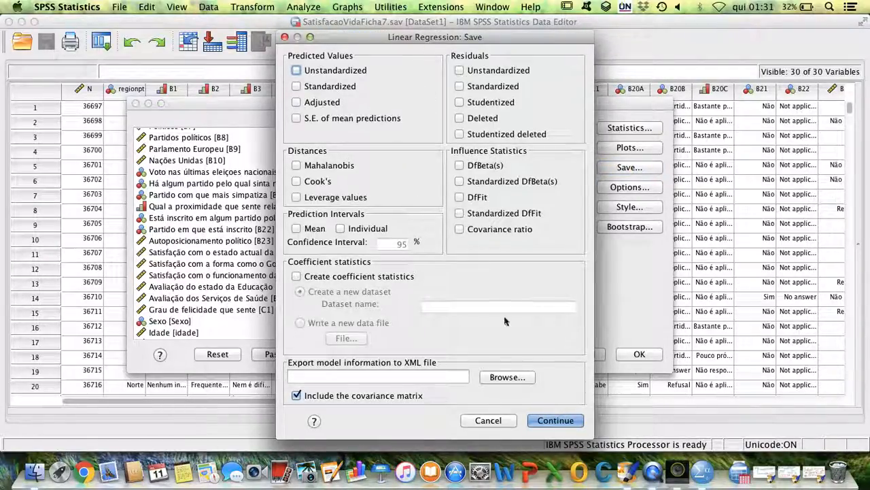
pyautogui.click(506, 422)
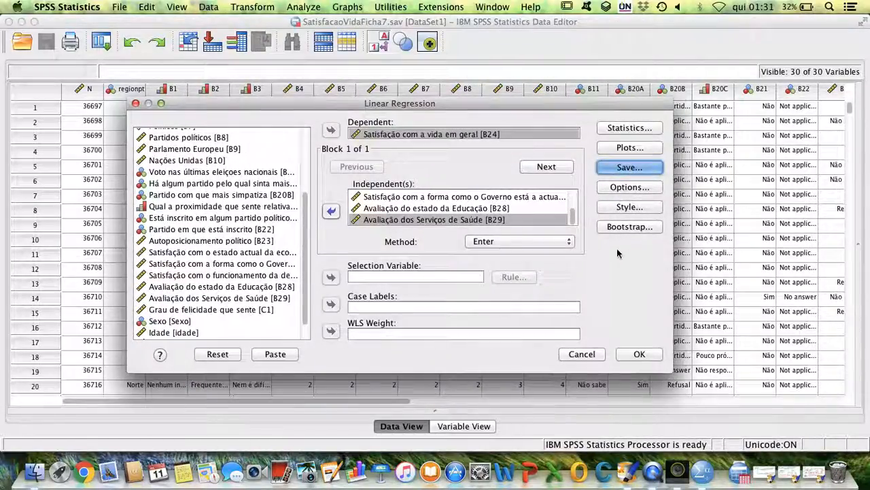
pyautogui.click(629, 187)
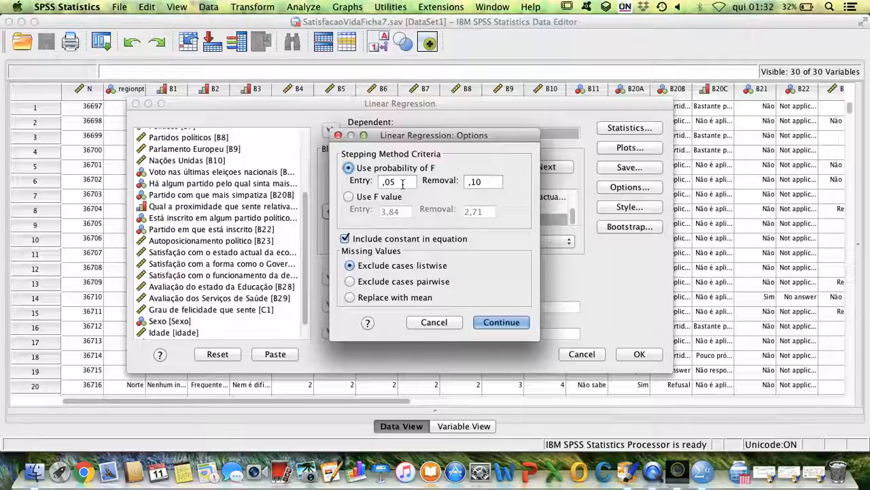
pyautogui.click(441, 322)
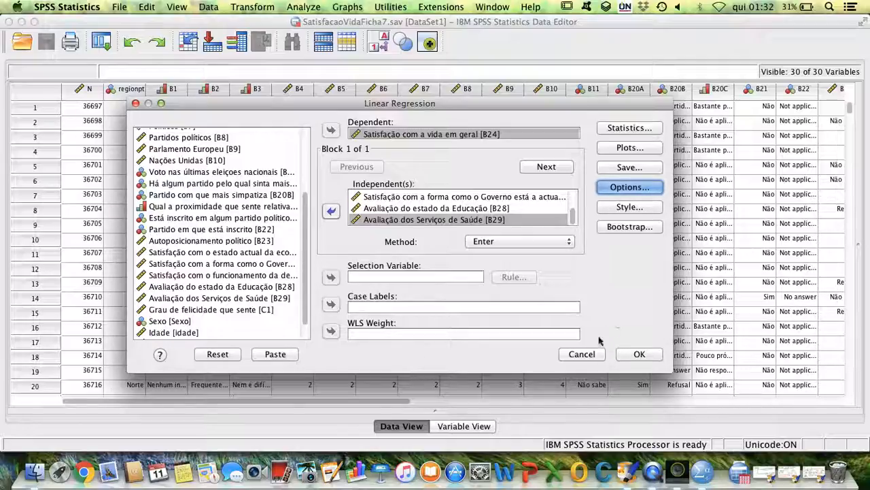
pyautogui.click(636, 354)
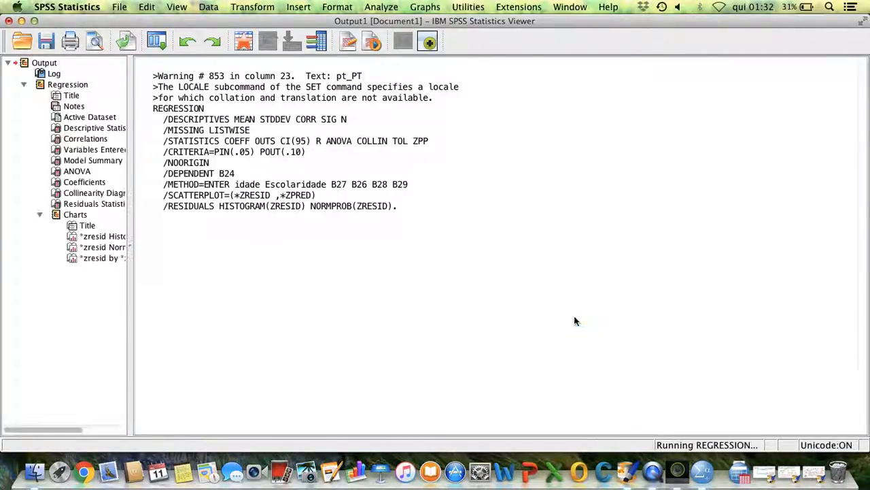
# Examine the Descriptive Statistics table and the Correlations matrix, including the one-tailed significances, in the regression output
pyautogui.click(400, 253)
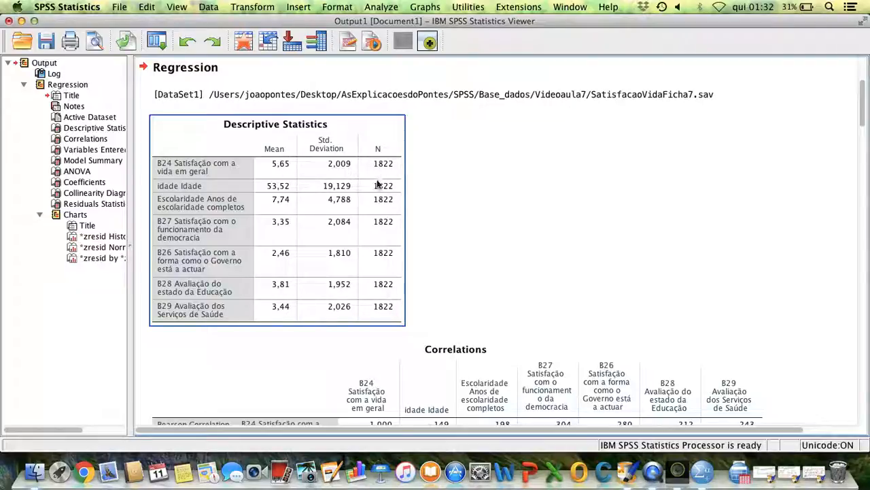
pyautogui.scroll(2, 379, 191)
pyautogui.scroll(-3, 378, 194)
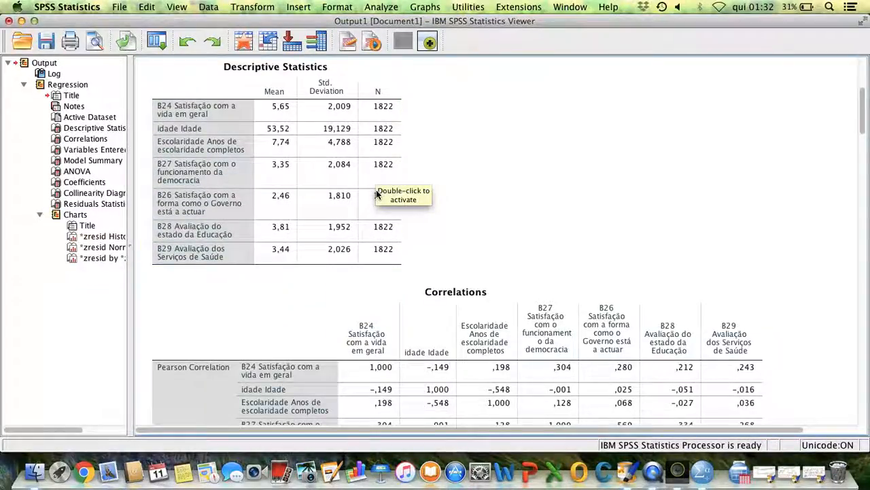
pyautogui.scroll(-5, 402, 204)
pyautogui.scroll(3, 431, 227)
pyautogui.click(439, 229)
pyautogui.scroll(-3, 438, 229)
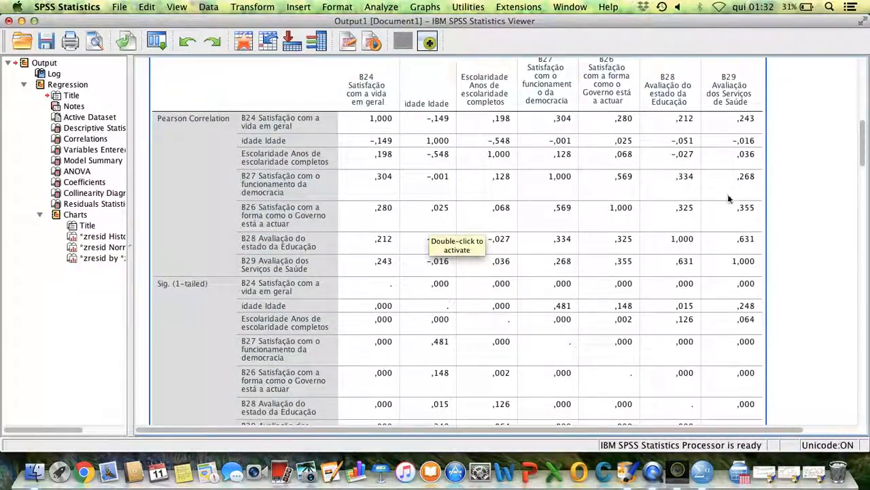
pyautogui.scroll(-3, 746, 272)
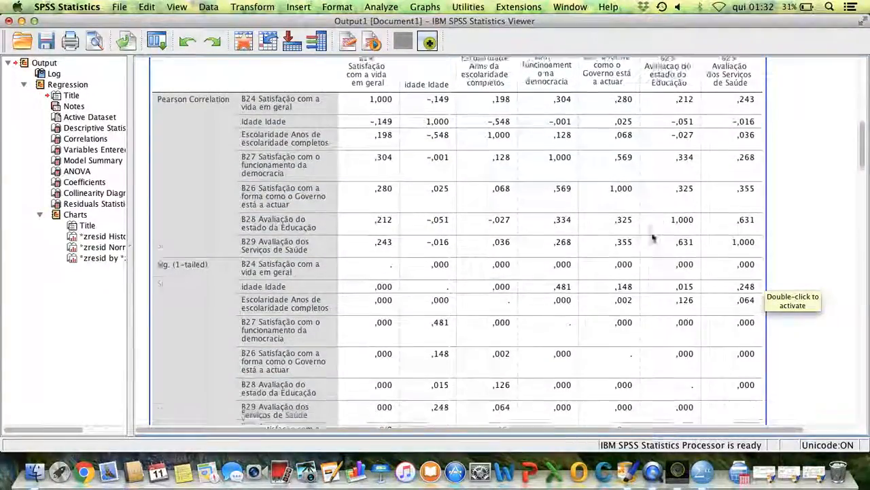
pyautogui.scroll(2, 651, 236)
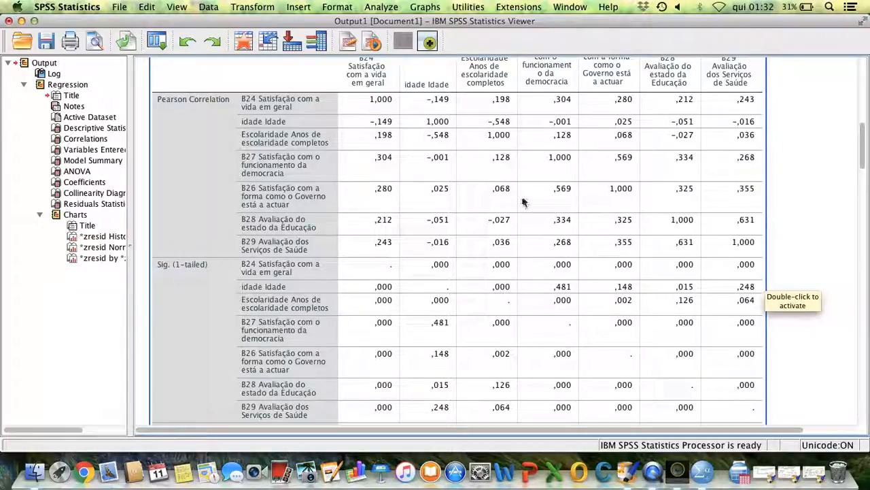
pyautogui.scroll(-10, 522, 201)
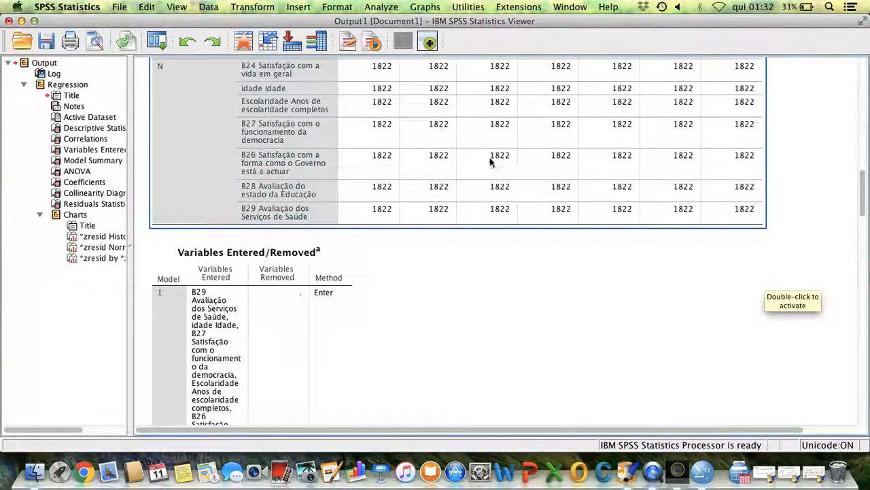
# Review the variables entered, the Model Summary's R Square and Adjusted R Square, and the ANOVA significance
pyautogui.scroll(-5, 468, 200)
pyautogui.click(245, 155)
pyautogui.scroll(-15, 358, 224)
pyautogui.scroll(1, 358, 223)
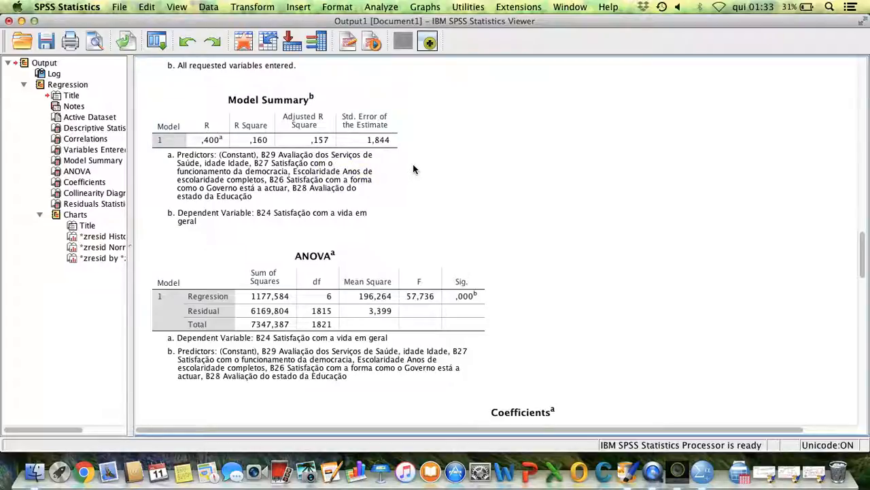
pyautogui.scroll(-5, 412, 169)
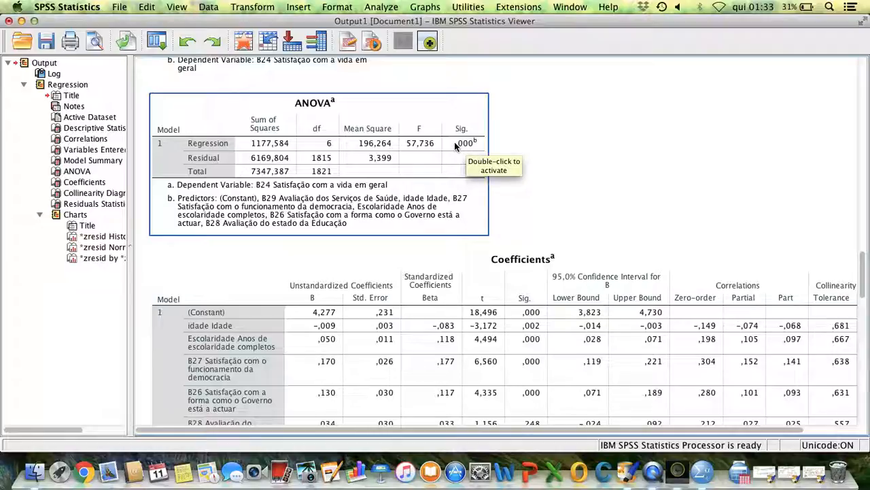
# Examine the Coefficients table: B, Beta, significance and confidence interval of each predictor, plus the Tolerance and VIF columns
pyautogui.scroll(-3, 453, 143)
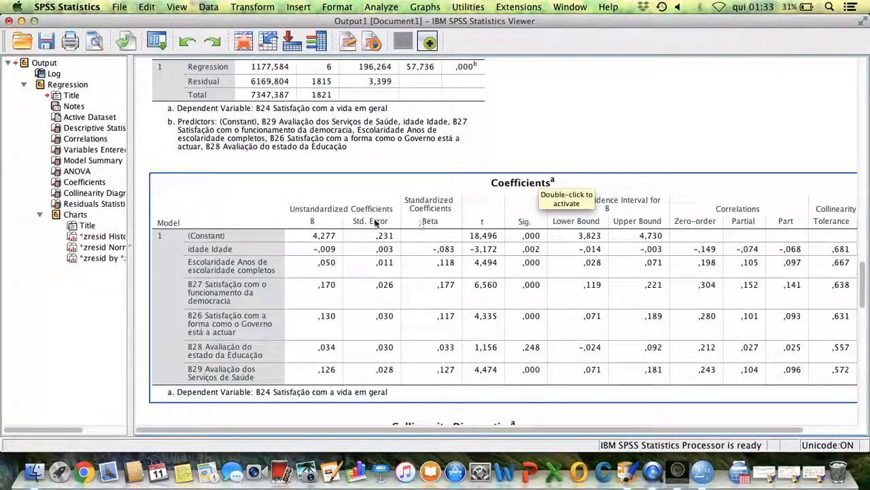
pyautogui.scroll(-1, 376, 344)
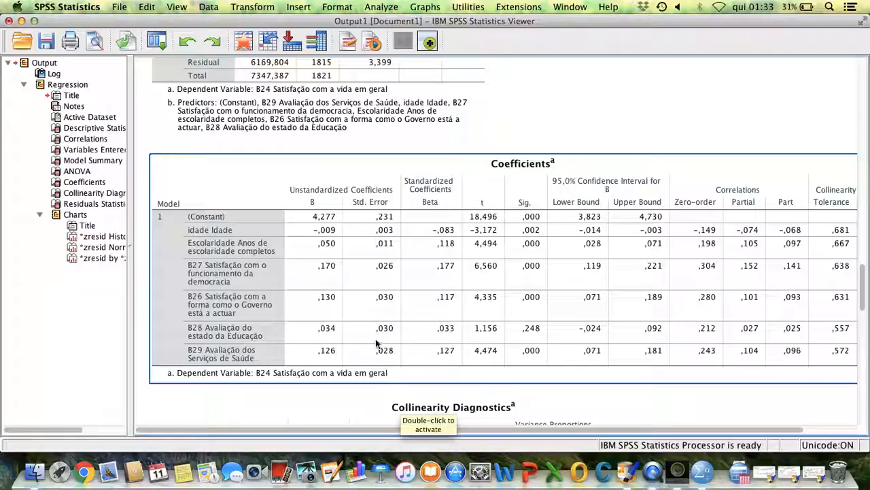
pyautogui.scroll(-2, 376, 343)
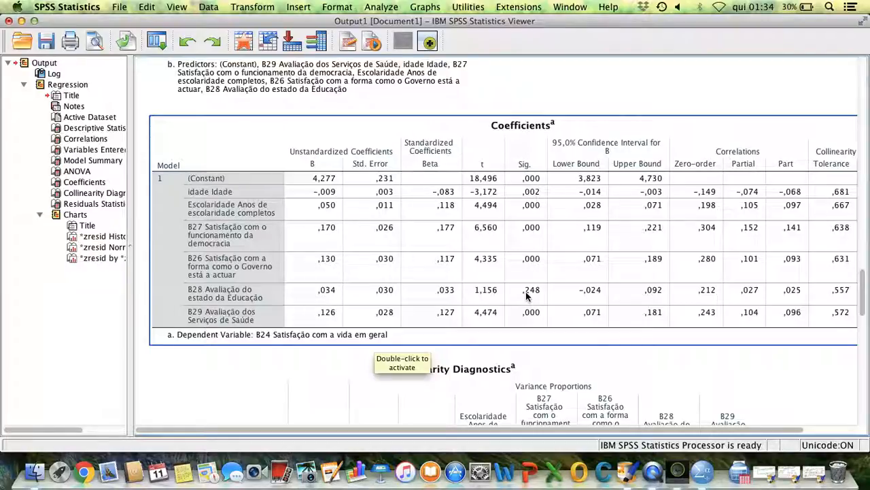
pyautogui.moveTo(544, 430); pyautogui.dragTo(587, 430)
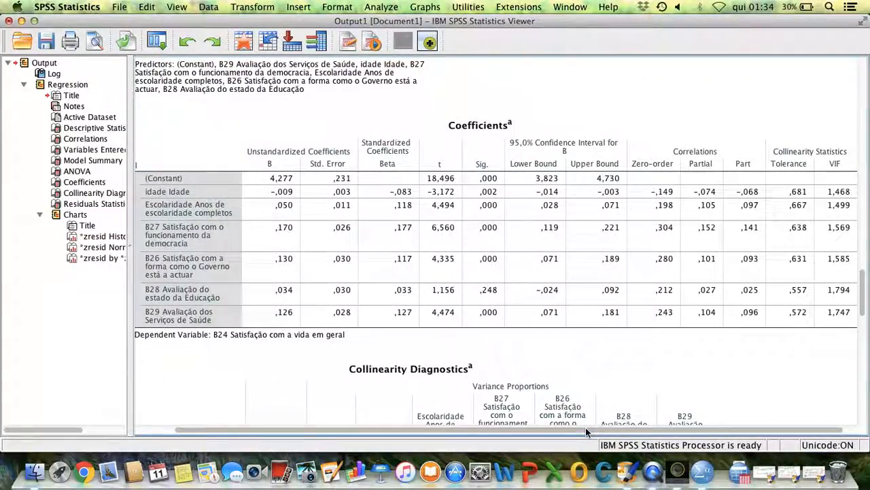
pyautogui.moveTo(585, 426); pyautogui.dragTo(533, 426)
pyautogui.scroll(5, 529, 375)
pyautogui.scroll(-10, 529, 374)
pyautogui.scroll(5, 527, 374)
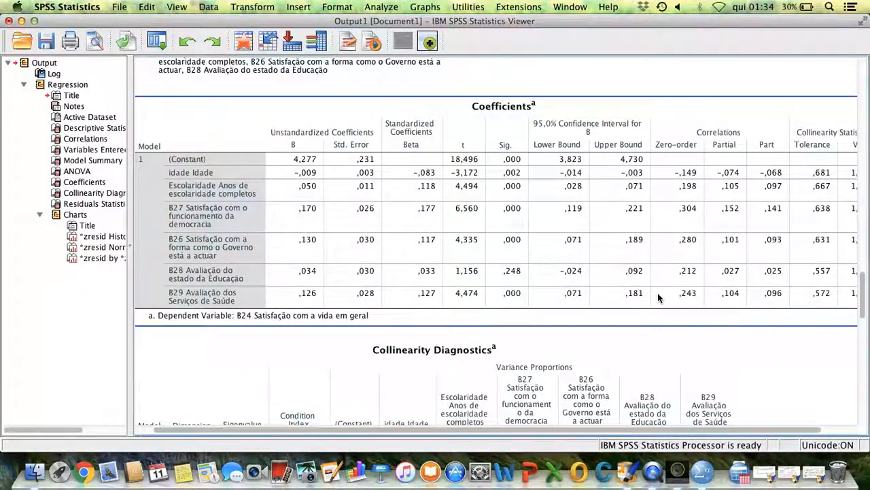
pyautogui.hscroll(3, 716, 263)
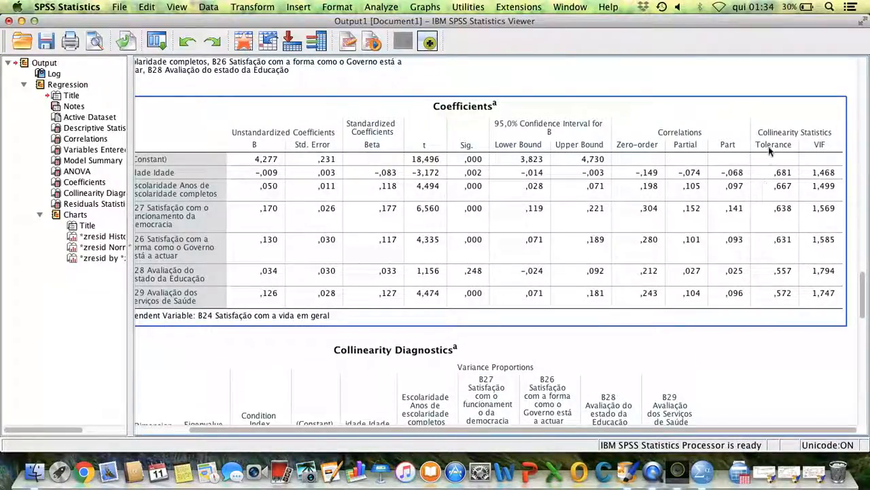
pyautogui.hscroll(-1, 552, 219)
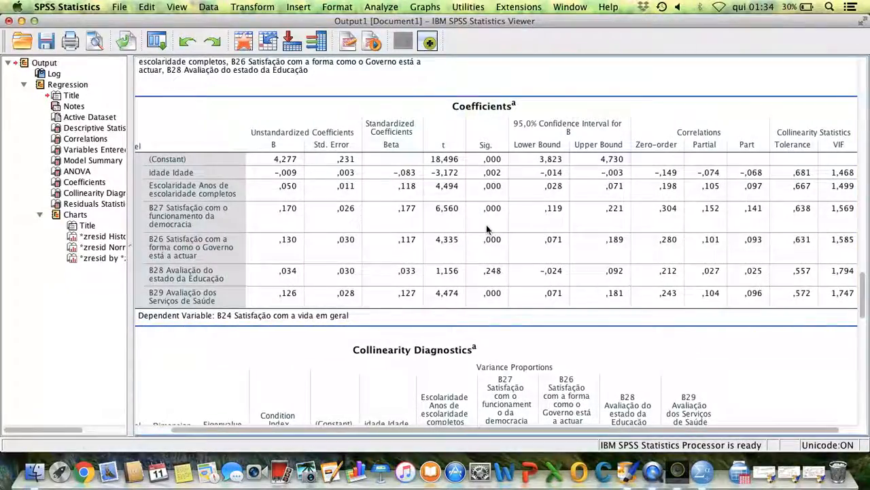
# Review the eigenvalues and condition indexes in the Collinearity Diagnostics table, and the Residuals Statistics table
pyautogui.scroll(-5, 439, 280)
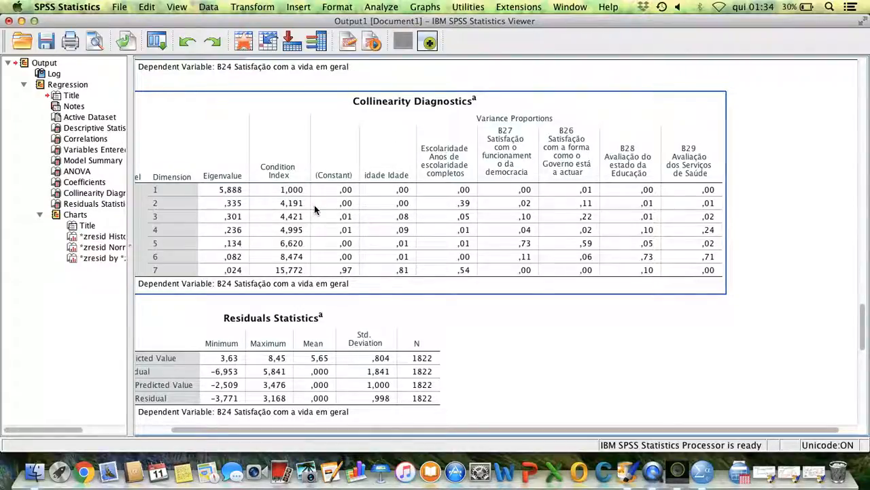
pyautogui.hscroll(-2, 315, 204)
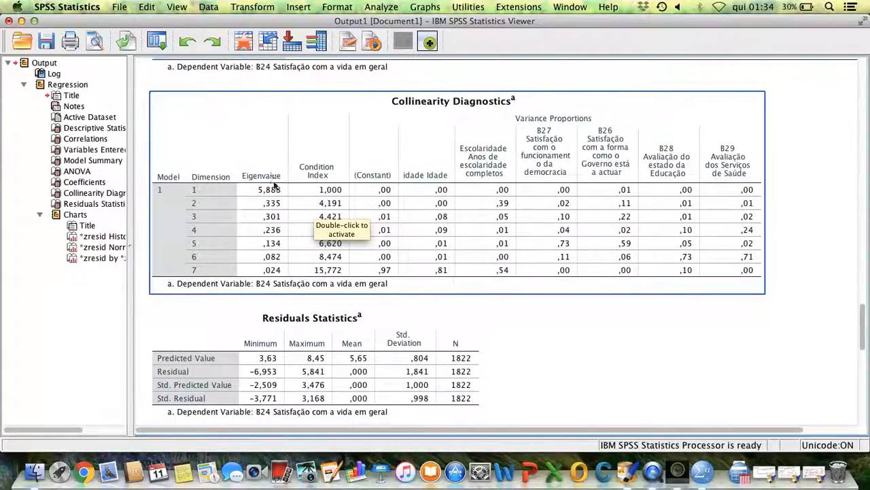
pyautogui.scroll(-4, 466, 223)
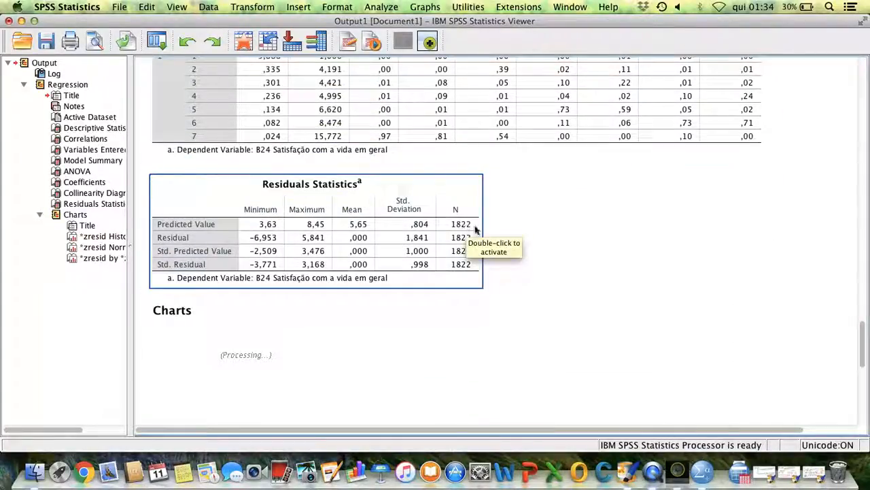
pyautogui.scroll(-2, 325, 197)
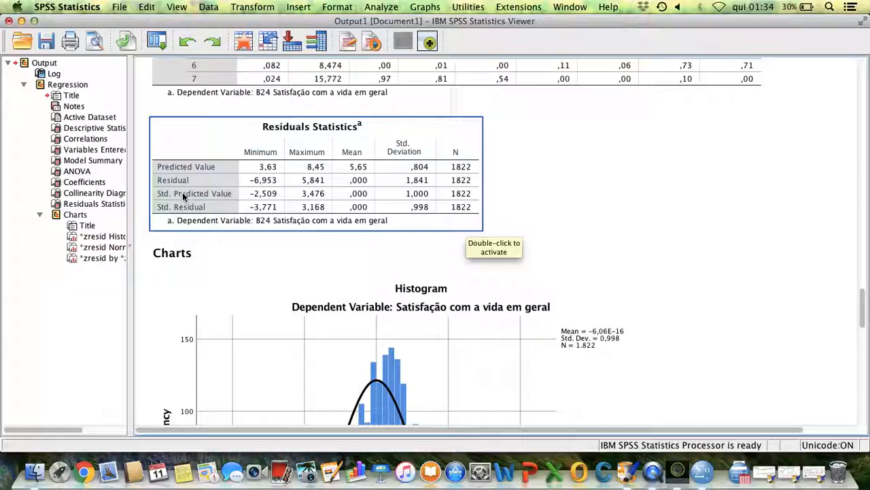
pyautogui.rightClick(424, 198)
pyautogui.click(520, 175)
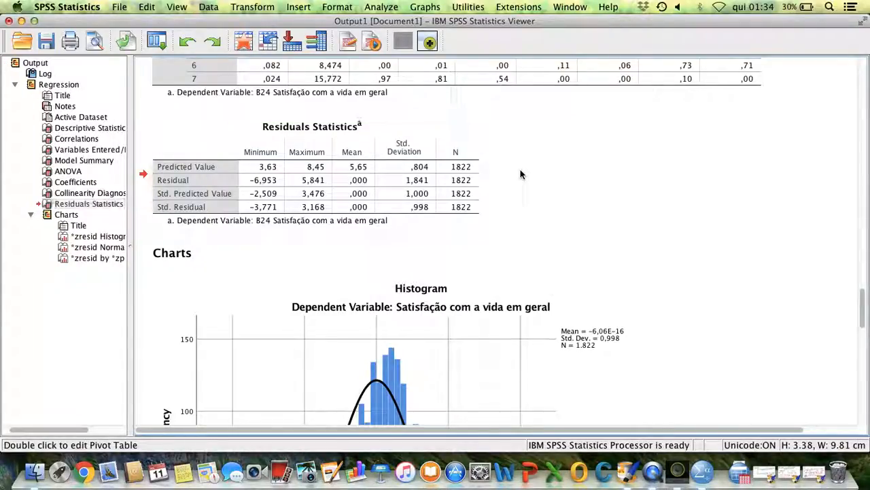
# Examine the residuals histogram, Normal P-P plot and scatterplot, and recheck the Coefficients and Collinearity Diagnostics tables
pyautogui.scroll(-6, 425, 212)
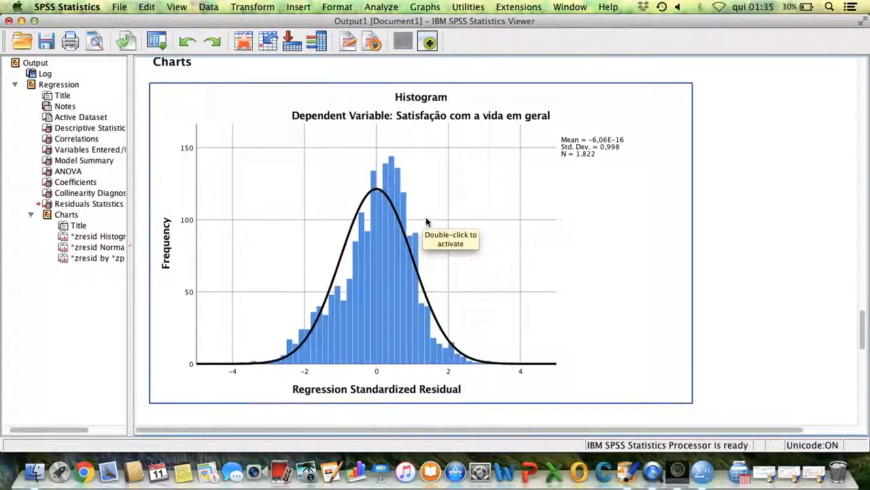
pyautogui.scroll(-3, 412, 235)
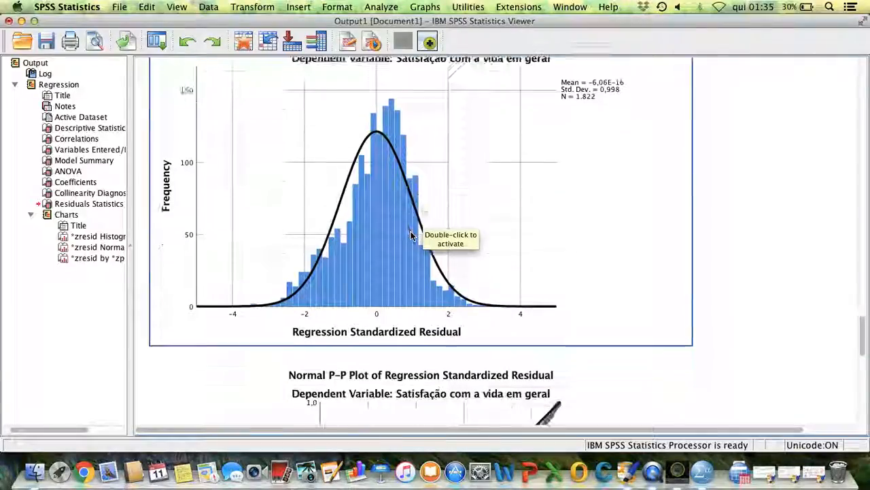
pyautogui.scroll(-10, 406, 244)
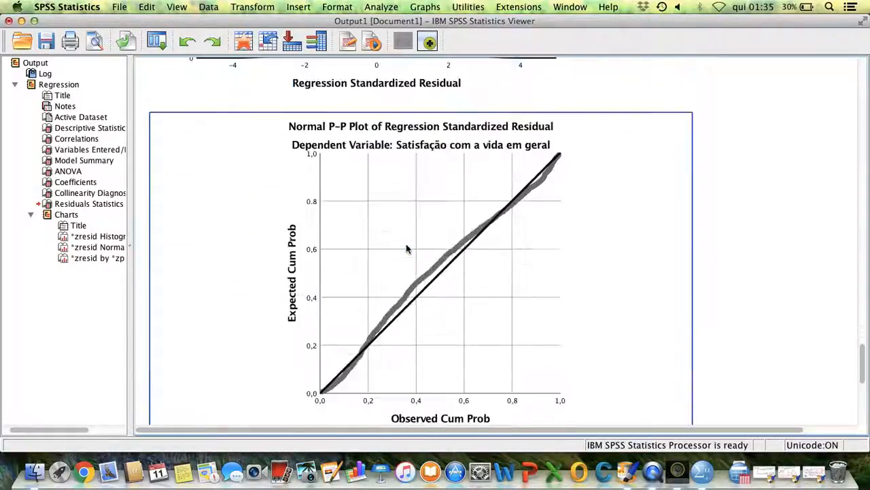
pyautogui.scroll(5, 408, 245)
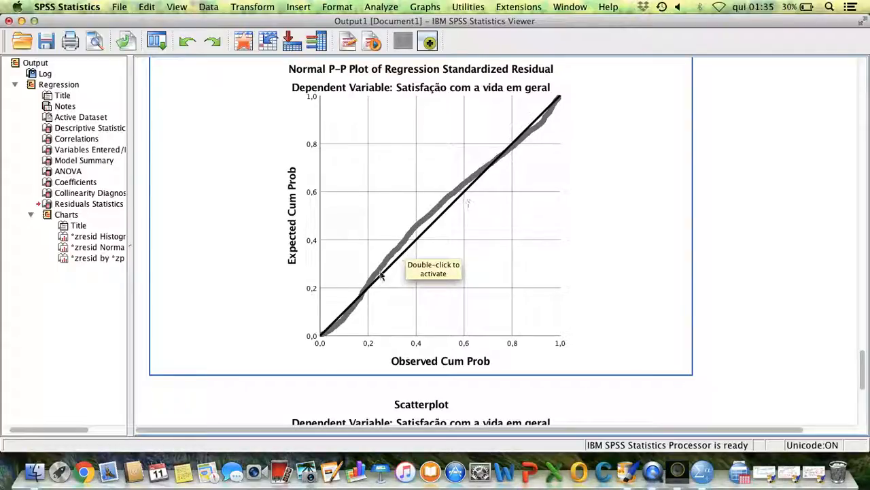
pyautogui.scroll(-9, 381, 297)
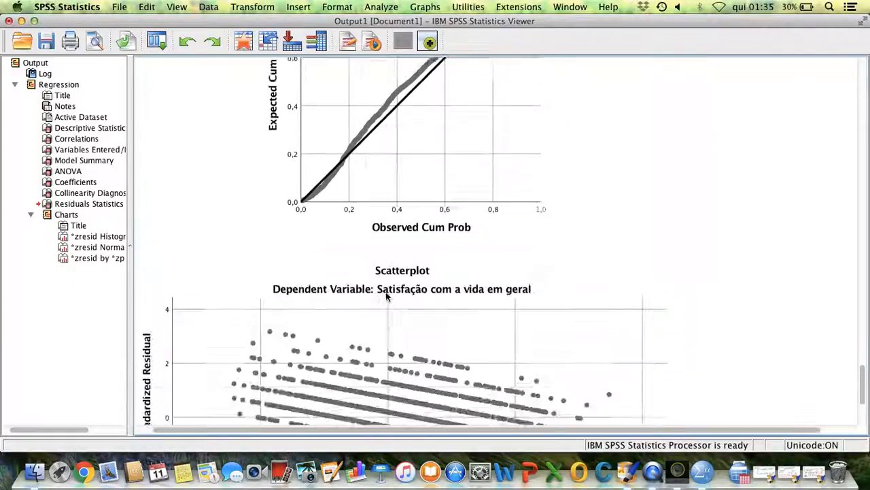
pyautogui.scroll(-1, 386, 296)
pyautogui.hscroll(-1, 387, 296)
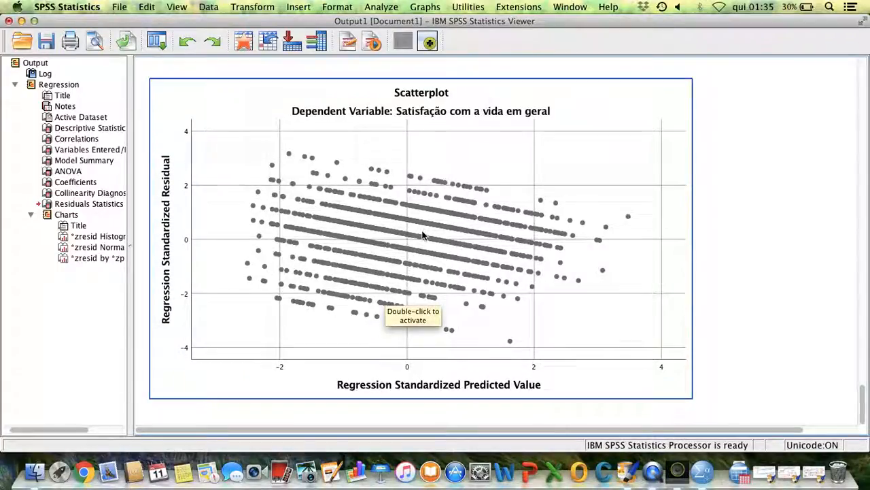
pyautogui.scroll(15, 422, 233)
pyautogui.scroll(10, 422, 228)
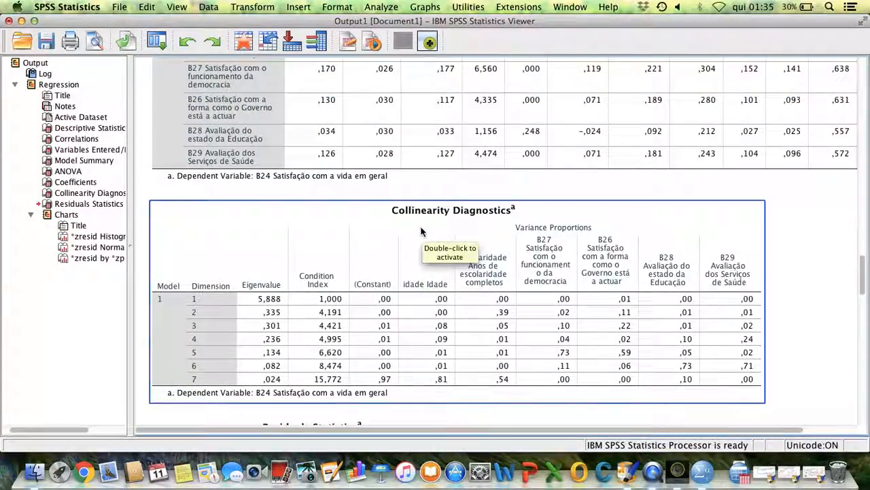
pyautogui.scroll(-5, 446, 233)
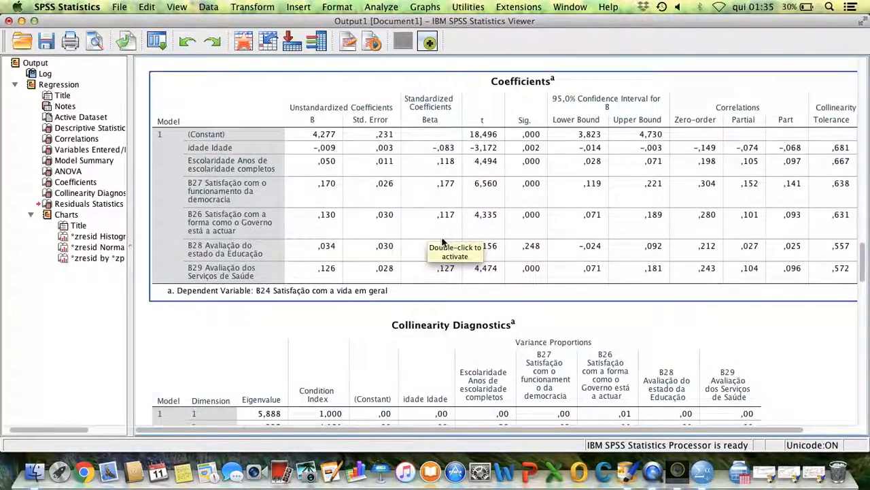
pyautogui.scroll(-15, 442, 246)
pyautogui.scroll(20, 442, 246)
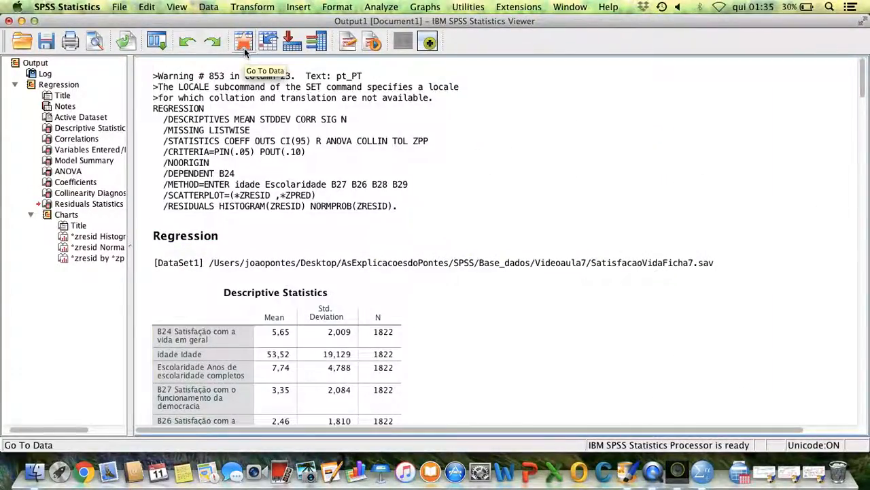
# Remove Avaliação do estado da Educação [B28] from the independent variables and rerun the linear regression with the Enter method
pyautogui.click(380, 7)
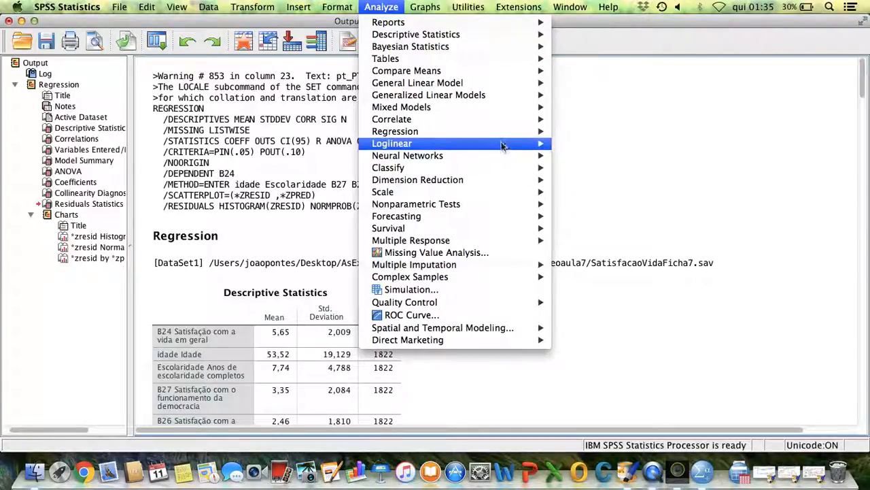
pyautogui.moveTo(511, 131)
pyautogui.click(594, 146)
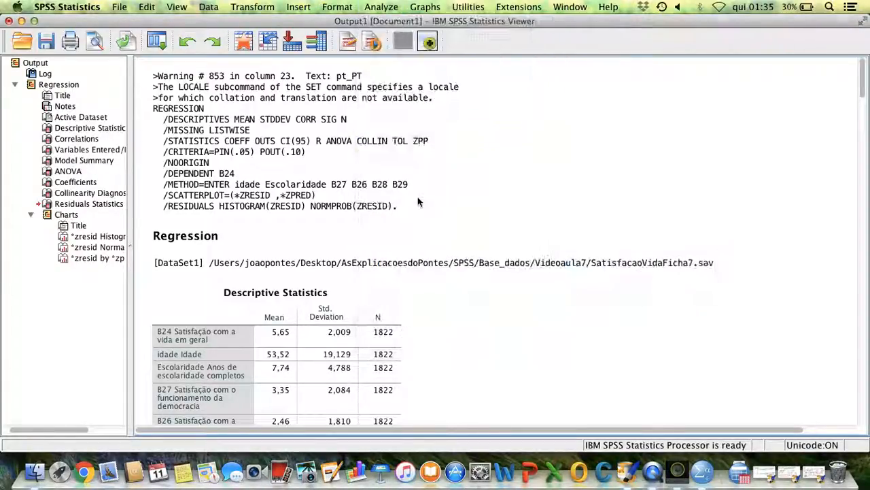
pyautogui.scroll(-3, 434, 212)
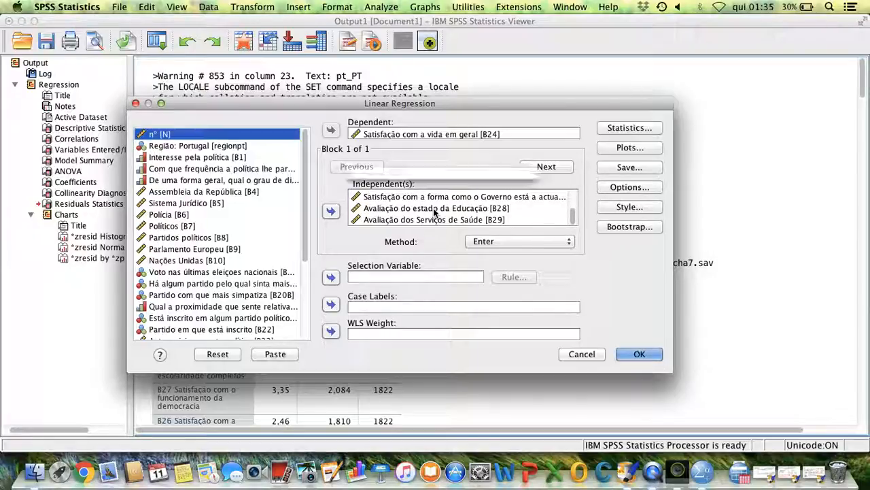
pyautogui.click(452, 209)
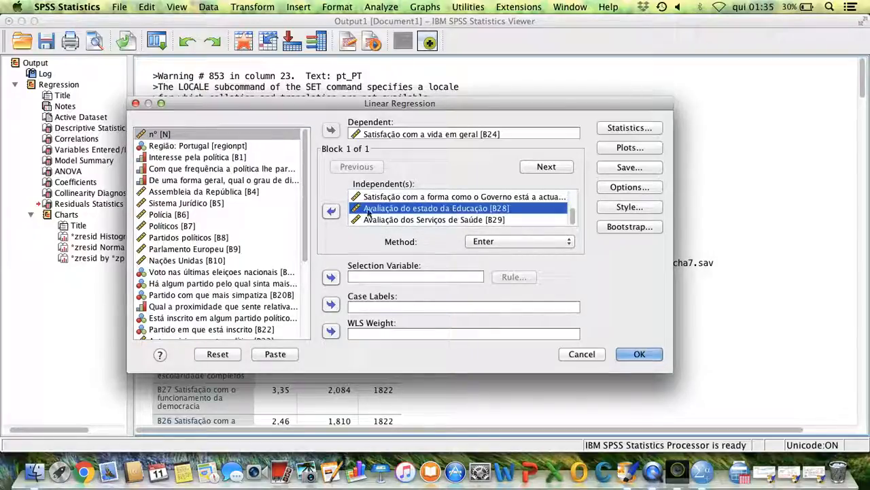
pyautogui.doubleClick(384, 209)
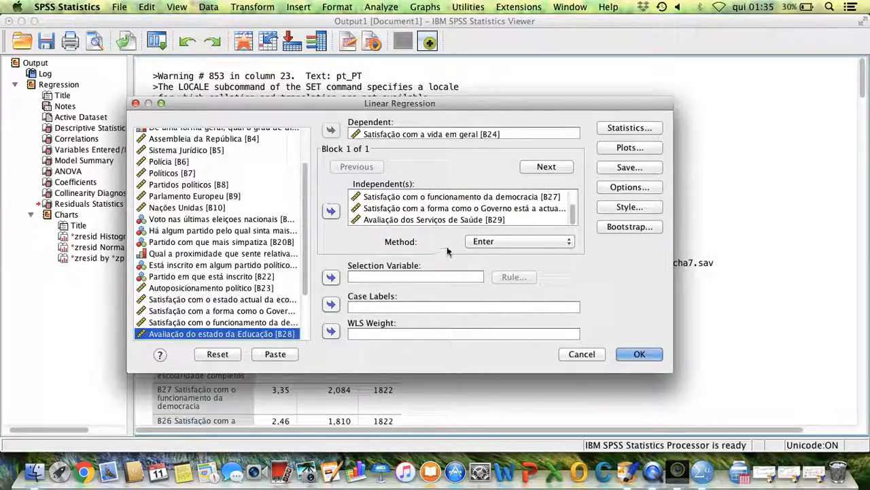
pyautogui.click(643, 354)
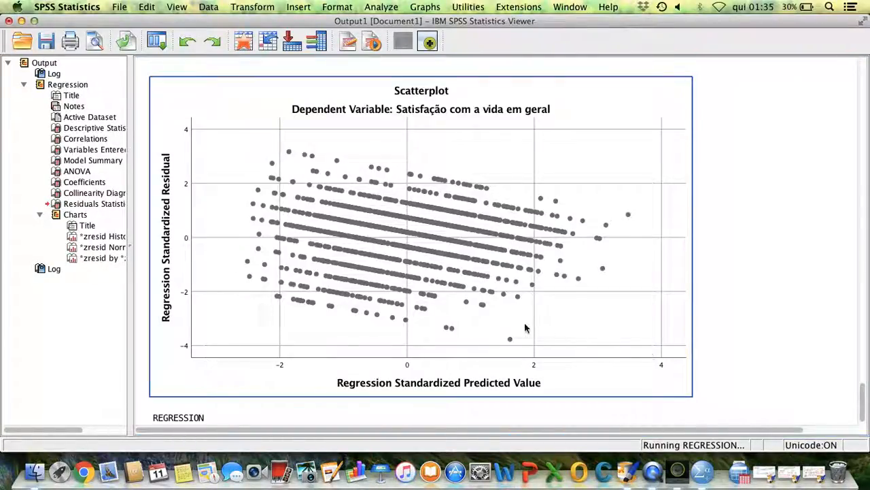
# Review the Correlations, Model Summary and ANOVA tables of the second regression output
pyautogui.scroll(-3, 502, 319)
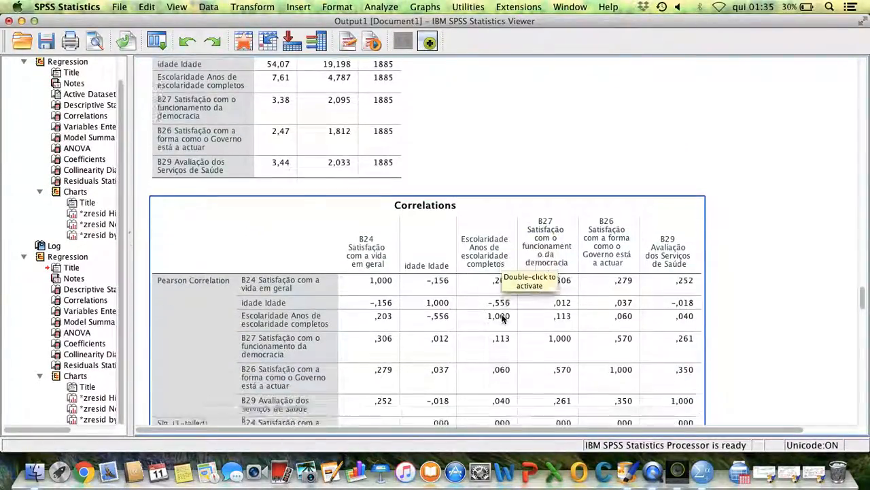
pyautogui.scroll(-20, 496, 284)
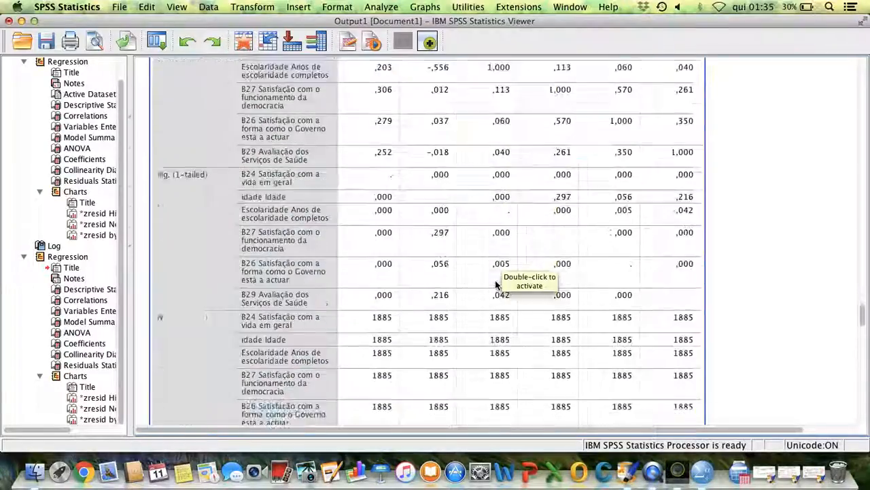
pyautogui.scroll(-3, 495, 286)
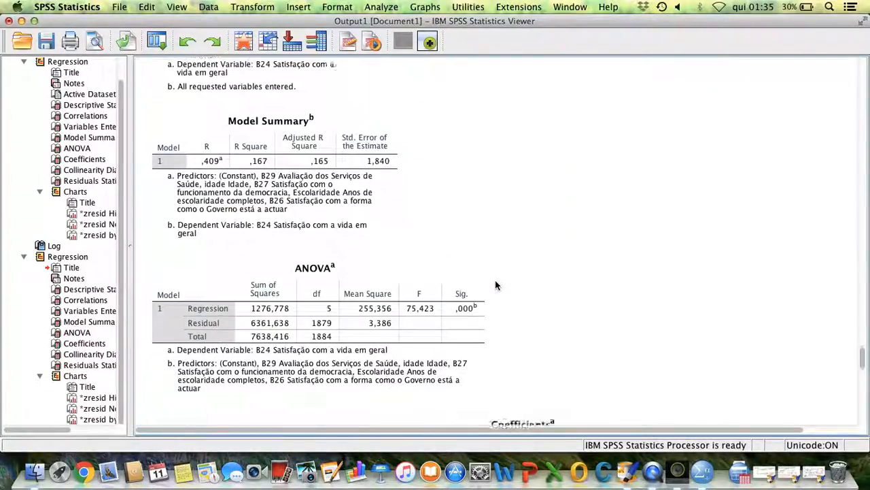
pyautogui.click(446, 289)
# Examine the new Coefficients table: each predictor's Beta and significance, plus the Tolerance and VIF columns
pyautogui.scroll(-10, 469, 291)
pyautogui.click(465, 290)
pyautogui.scroll(-4, 466, 292)
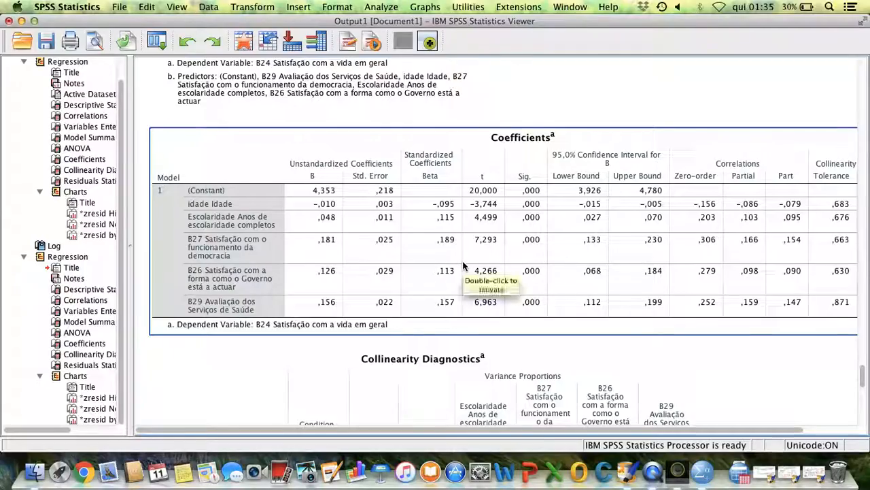
pyautogui.hscroll(3, 738, 220)
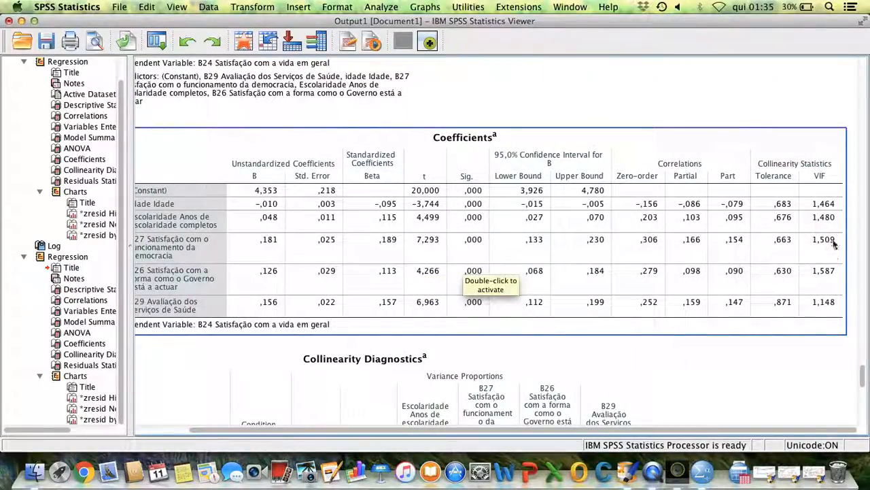
pyautogui.hscroll(-2, 326, 274)
pyautogui.scroll(-5, 323, 274)
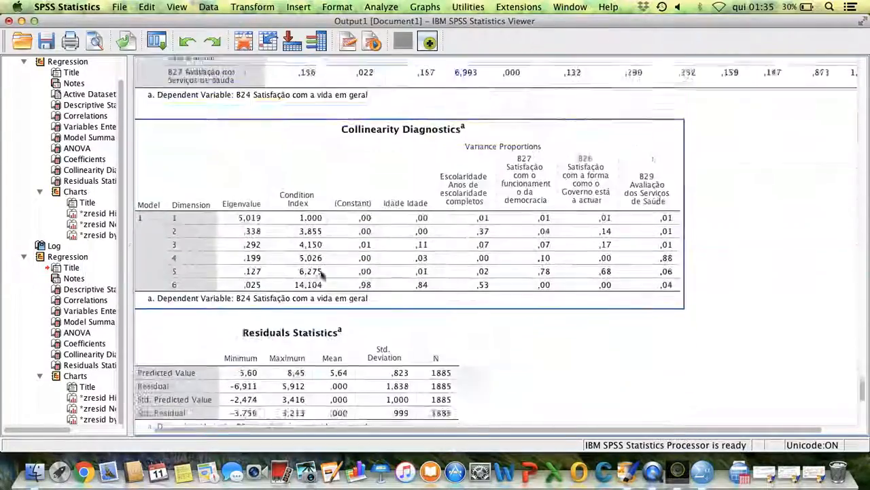
pyautogui.scroll(-3, 323, 274)
pyautogui.scroll(6, 320, 273)
pyautogui.hscroll(1, 320, 274)
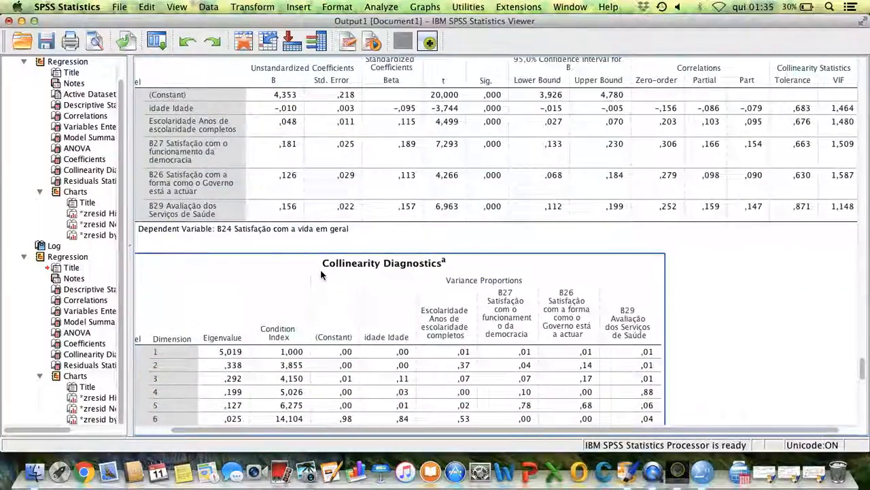
# Examine the condition indexes in the new Collinearity Diagnostics table, the Residuals Statistics table and the residuals histogram
pyautogui.hscroll(-2, 320, 268)
pyautogui.scroll(-4, 320, 271)
pyautogui.hscroll(-1, 321, 273)
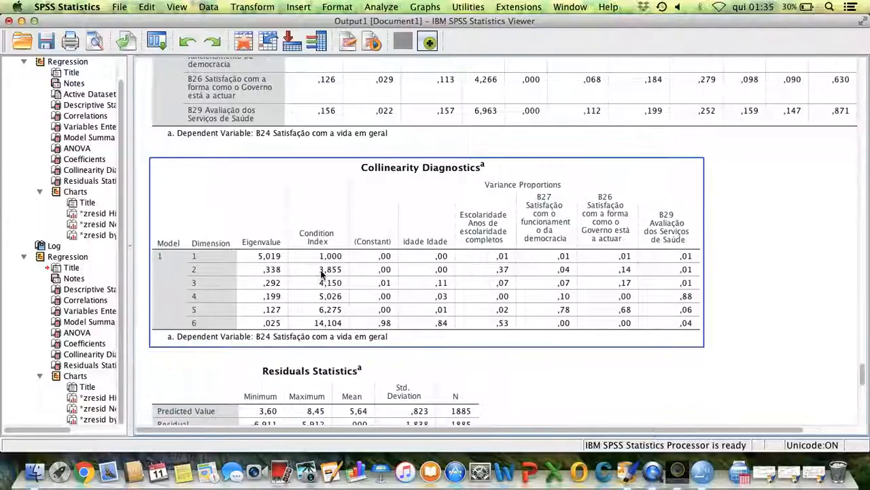
pyautogui.scroll(-3, 322, 274)
pyautogui.click(352, 275)
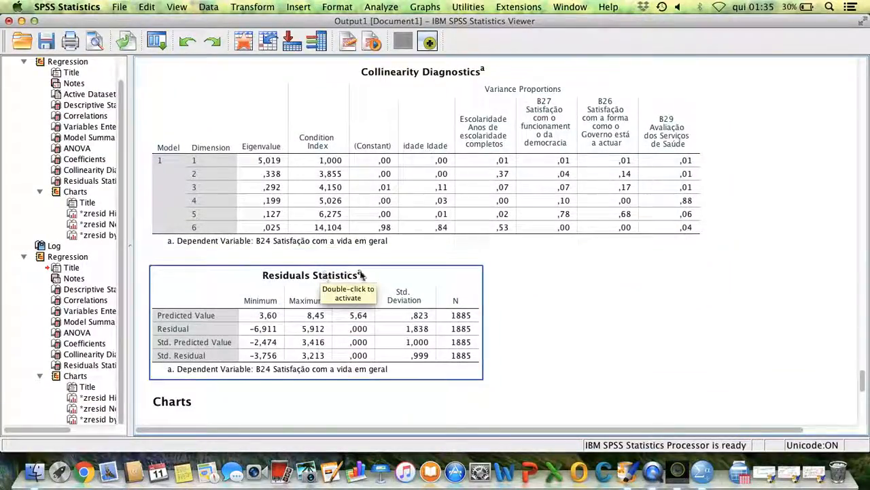
pyautogui.click(505, 274)
pyautogui.scroll(3, 512, 272)
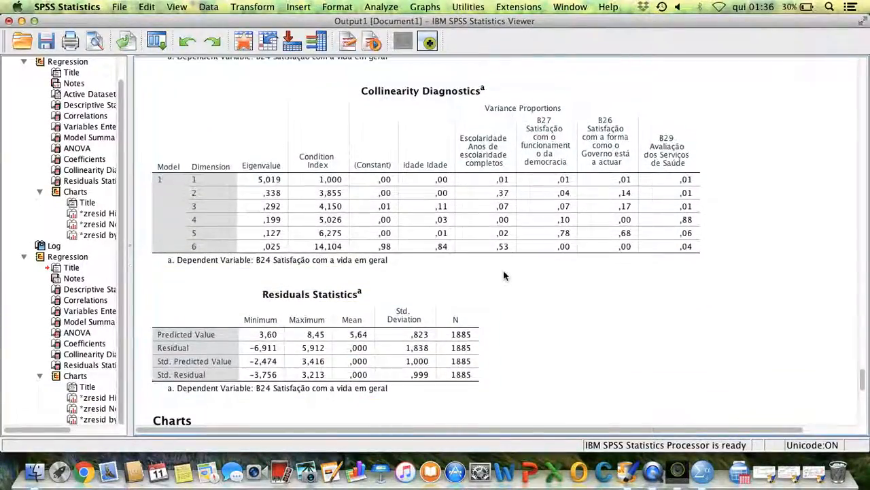
pyautogui.scroll(-5, 503, 272)
pyautogui.scroll(2, 503, 276)
pyautogui.click(372, 266)
pyautogui.click(297, 174)
pyautogui.scroll(-4, 326, 144)
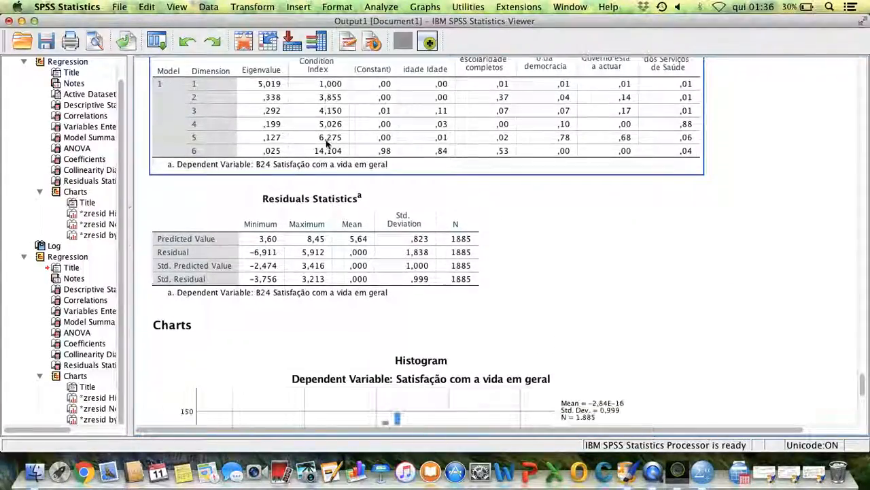
pyautogui.click(328, 147)
pyautogui.scroll(-8, 385, 204)
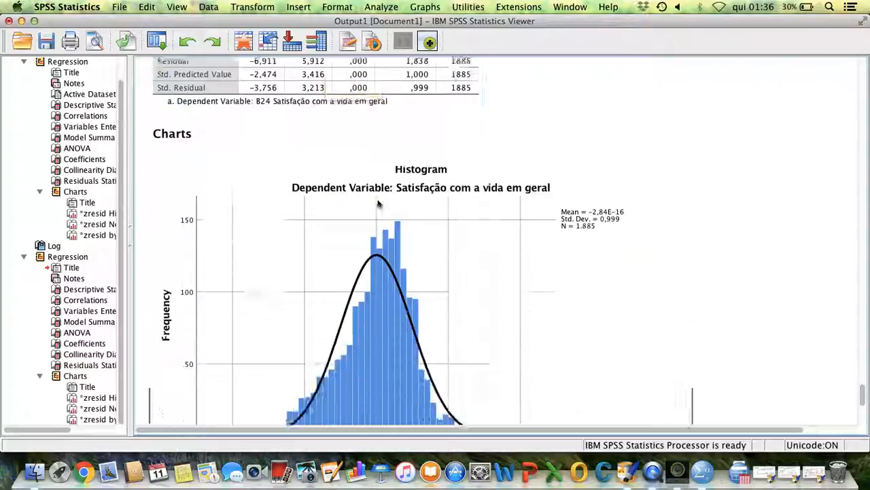
# Return to the second model's Coefficients table to review B, Beta and significance, and recheck the Model Summary and ANOVA
pyautogui.scroll(20, 379, 203)
pyautogui.click(378, 203)
pyautogui.scroll(-8, 378, 202)
pyautogui.click(379, 203)
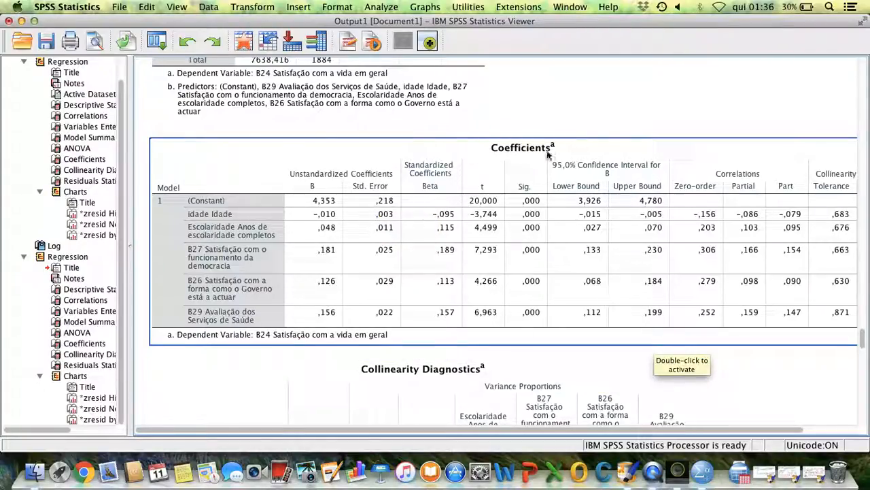
pyautogui.click(552, 123)
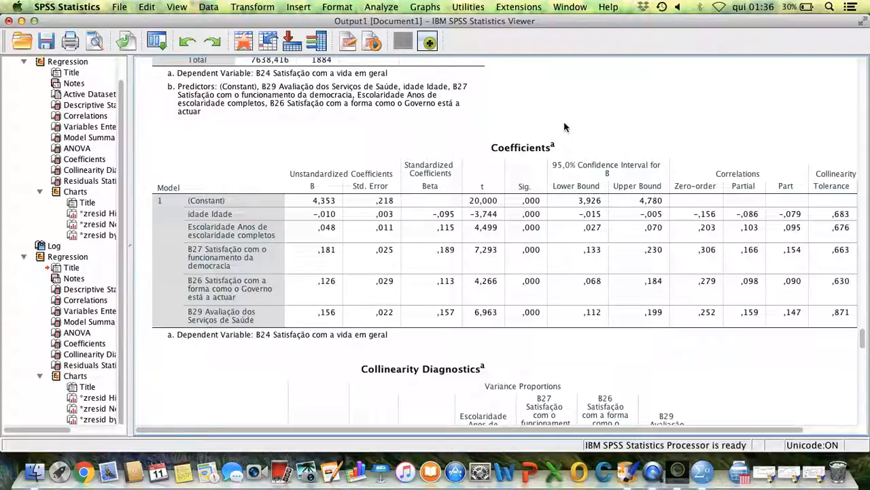
pyautogui.click(544, 163)
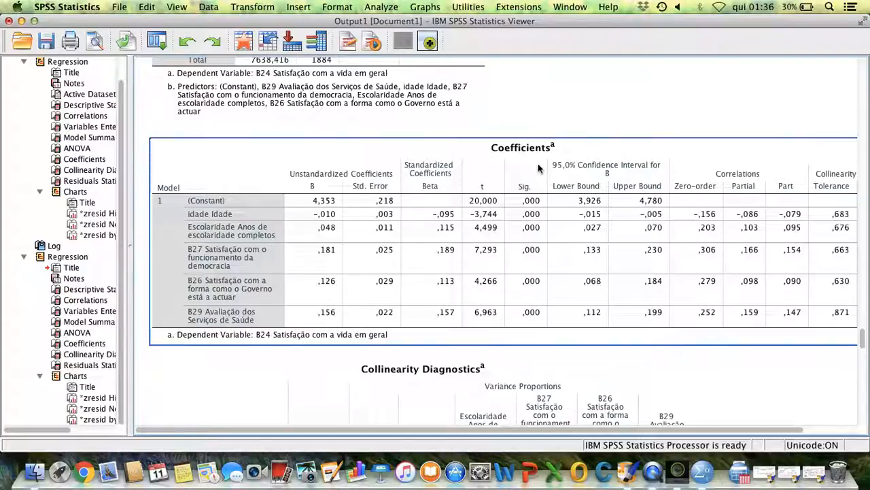
pyautogui.scroll(-10, 545, 273)
pyautogui.scroll(10, 544, 274)
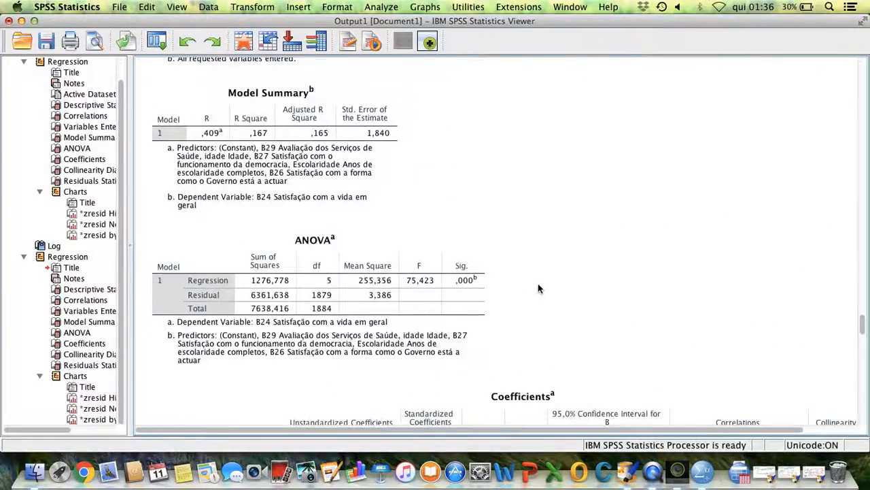
pyautogui.scroll(-7, 538, 282)
pyautogui.click(538, 283)
pyautogui.scroll(1, 531, 287)
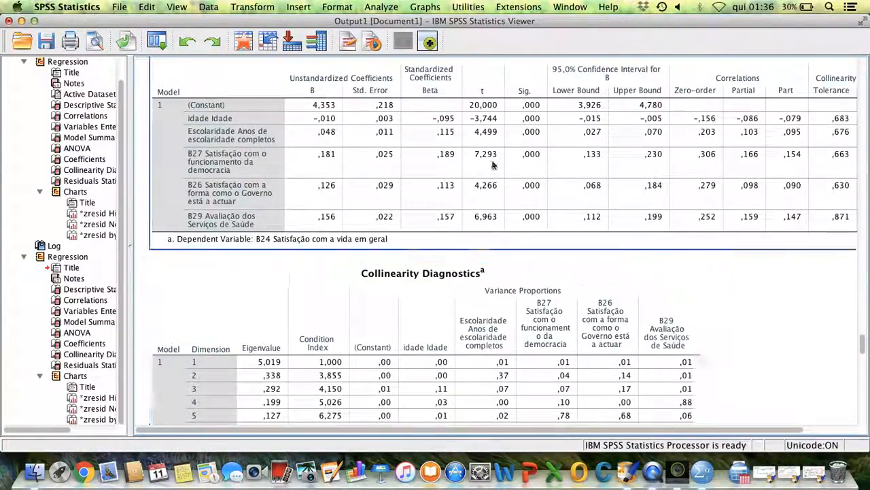
# Reopen the Linear Regression setup and add Avaliação do estado da Educação [B28] to the independent variables
pyautogui.click(380, 8)
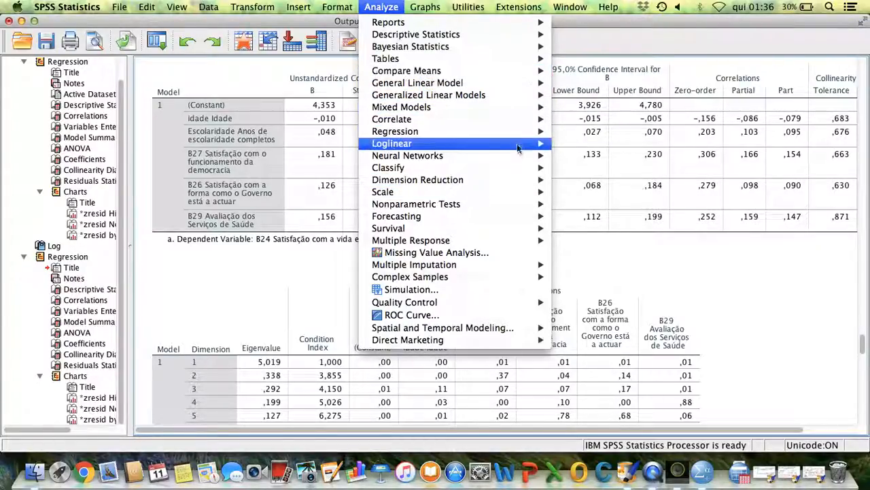
pyautogui.moveTo(549, 134)
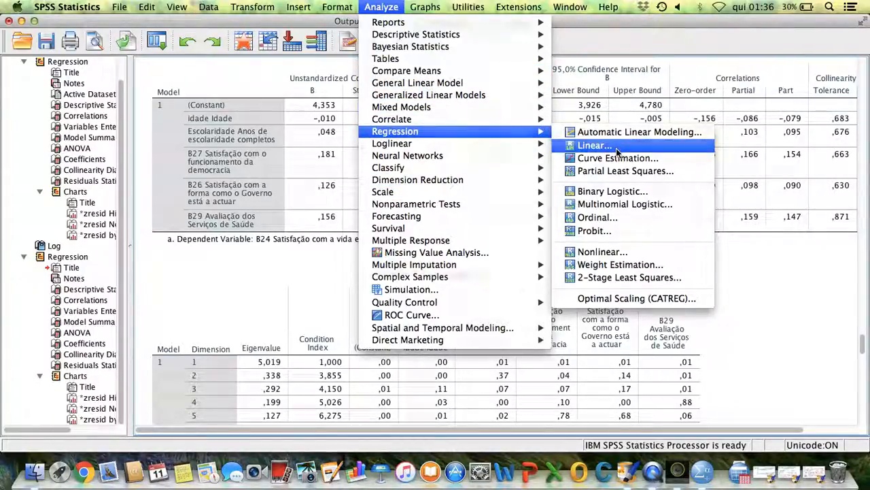
pyautogui.click(583, 144)
pyautogui.moveTo(304, 238); pyautogui.dragTo(303, 315)
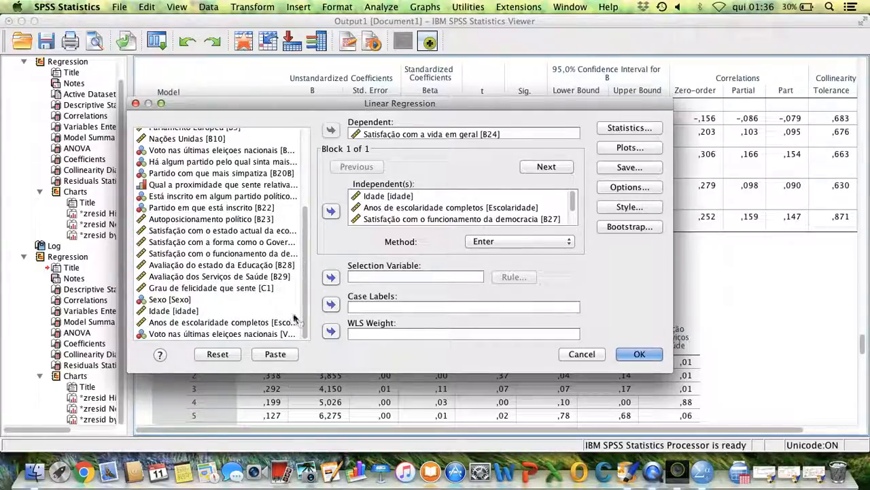
pyautogui.scroll(3, 240, 313)
pyautogui.scroll(-3, 240, 313)
pyautogui.click(239, 312)
pyautogui.click(229, 270)
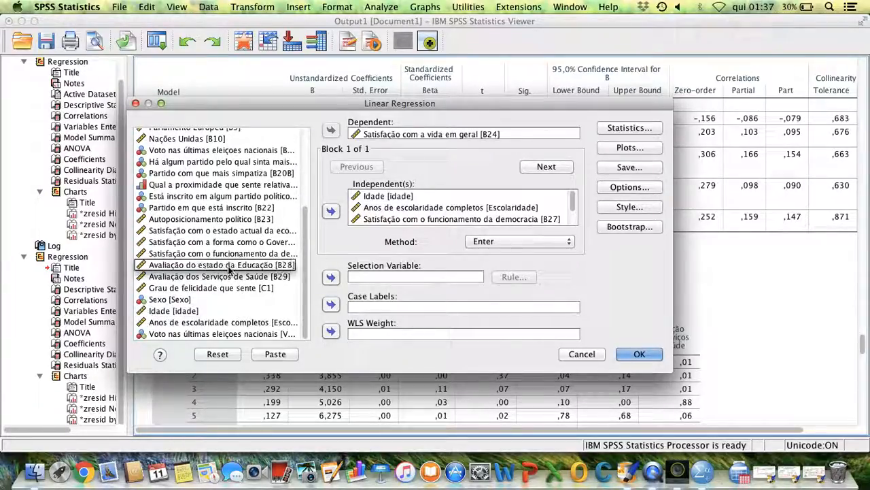
pyautogui.click(267, 265)
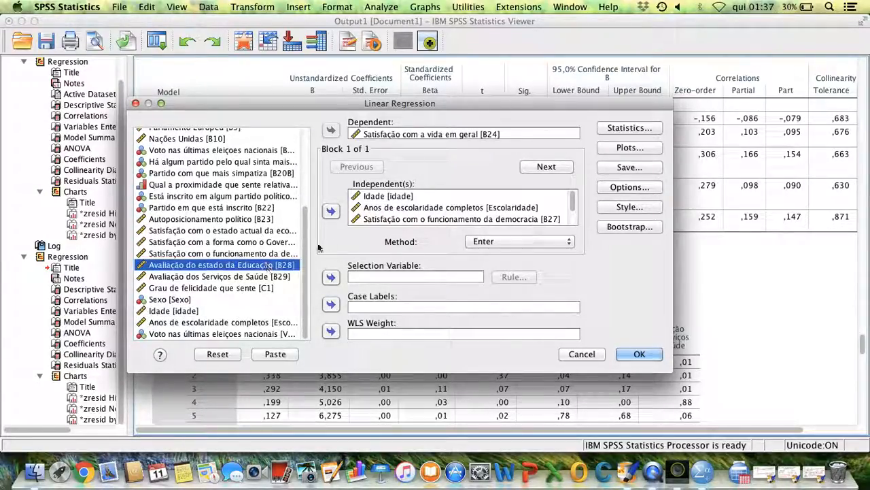
pyautogui.click(330, 210)
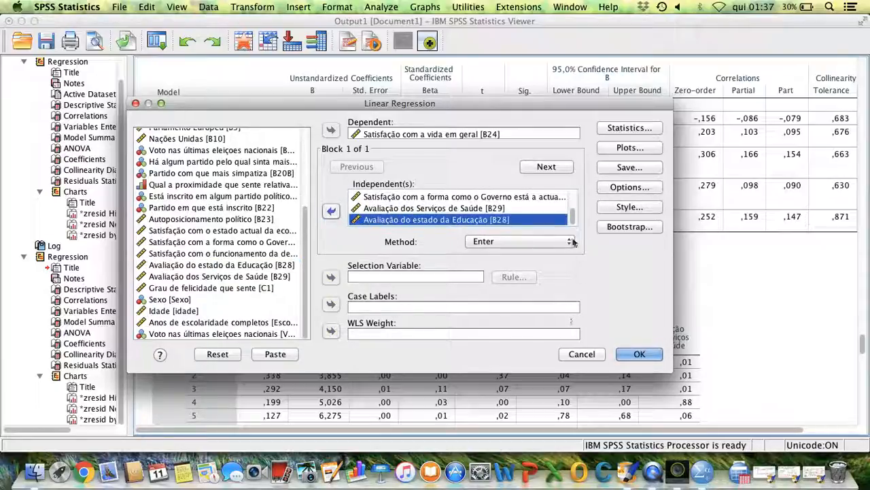
# Change the regression method to Stepwise and run the analysis
pyautogui.click(537, 243)
pyautogui.click(528, 251)
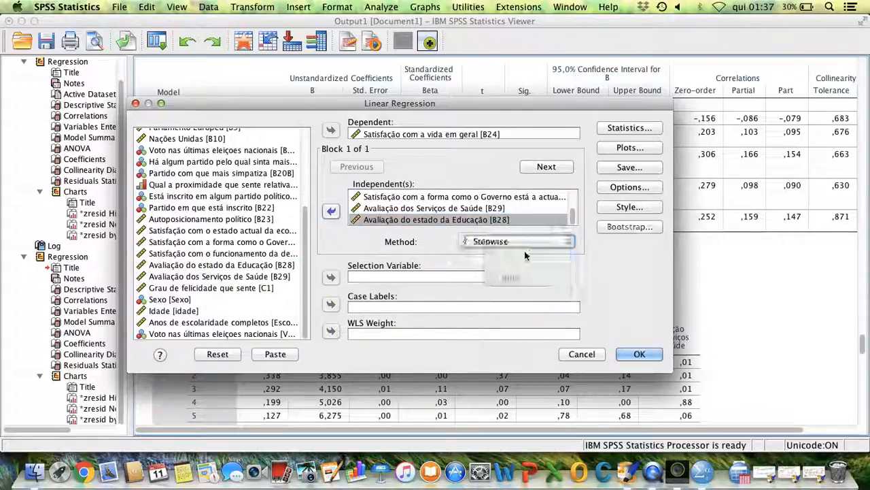
pyautogui.click(640, 354)
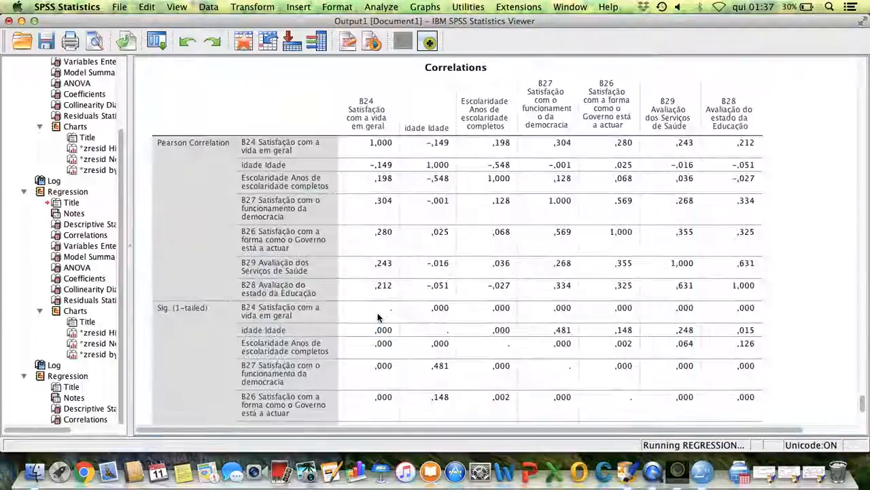
# Review the Correlations, Model Summary and ANOVA tables of the stepwise regression, including the predictors listed for each model
pyautogui.scroll(-10, 361, 313)
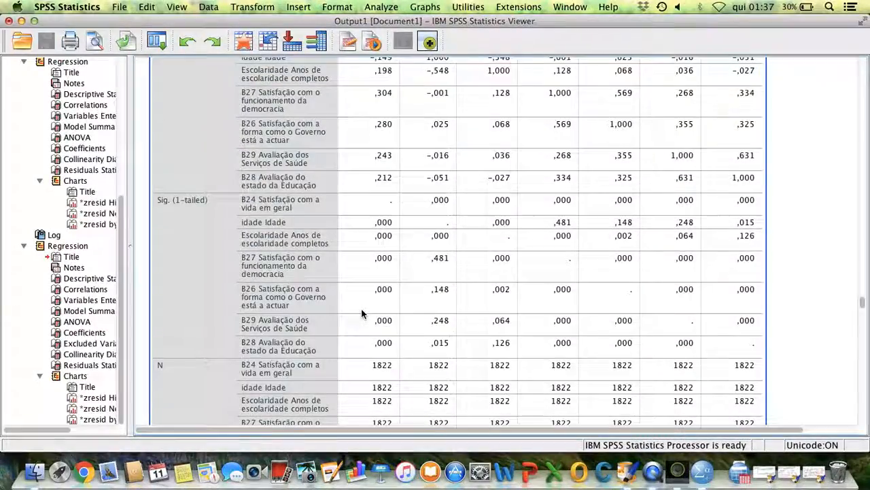
pyautogui.scroll(-15, 362, 311)
pyautogui.scroll(-5, 362, 313)
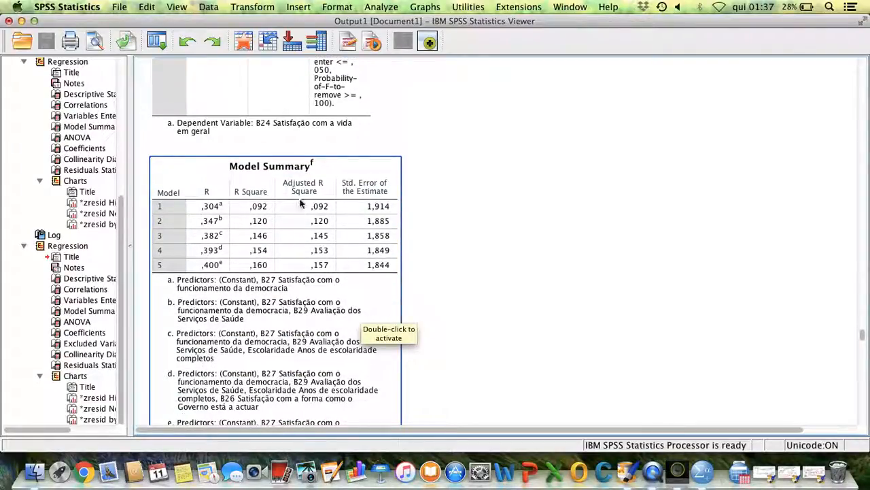
pyautogui.scroll(-7, 186, 245)
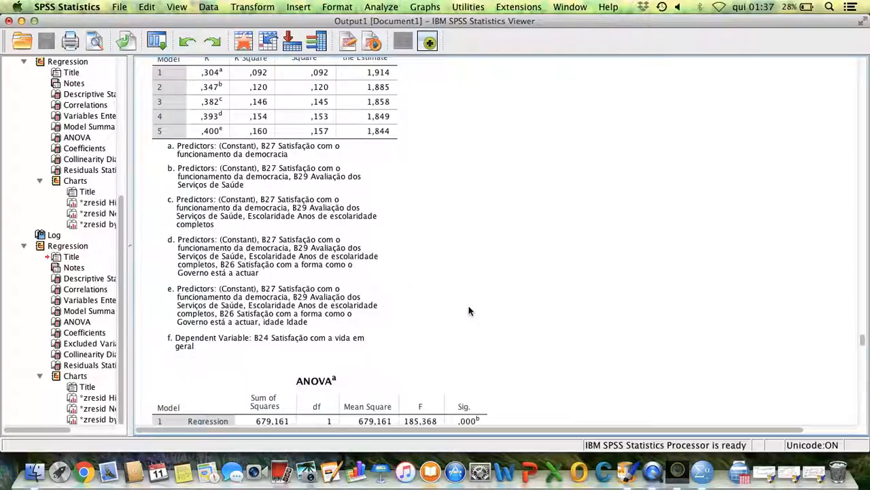
pyautogui.scroll(-14, 469, 307)
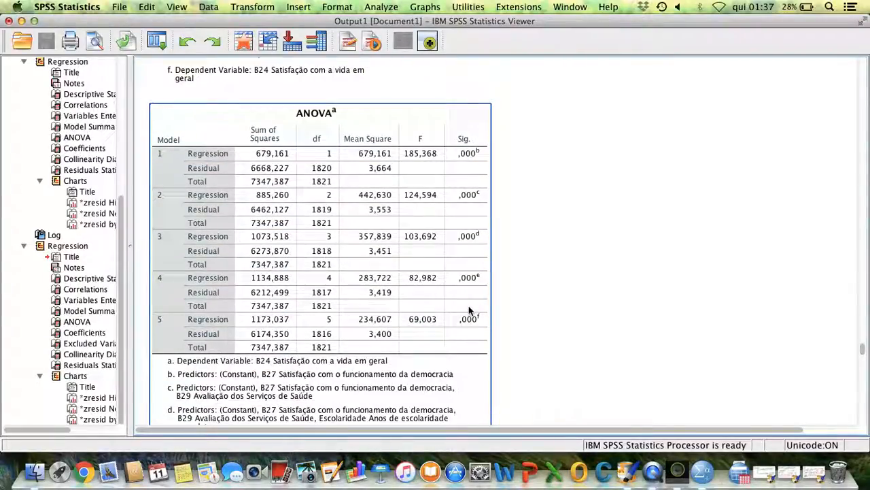
# Look through the rest of the stepwise output, from Collinearity Diagnostics and Residuals Statistics to the residuals scatterplot
pyautogui.scroll(-20, 469, 310)
pyautogui.scroll(-17, 469, 310)
pyautogui.scroll(-15, 468, 310)
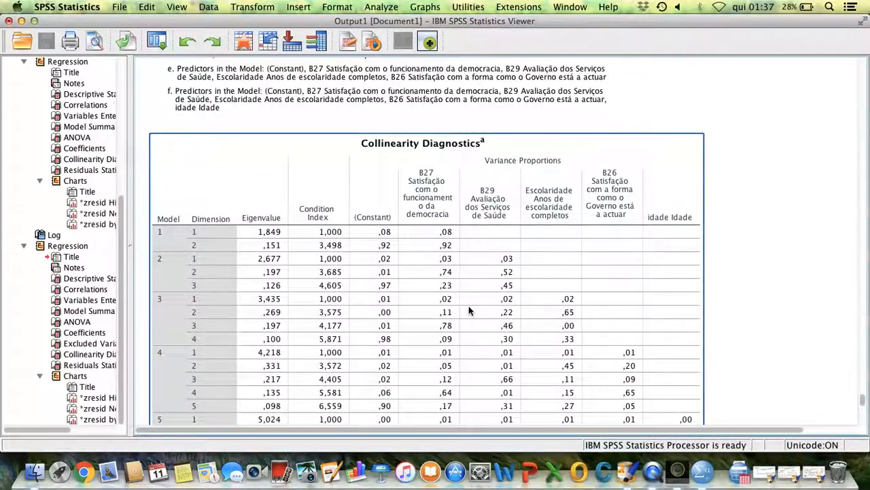
pyautogui.scroll(3, 469, 310)
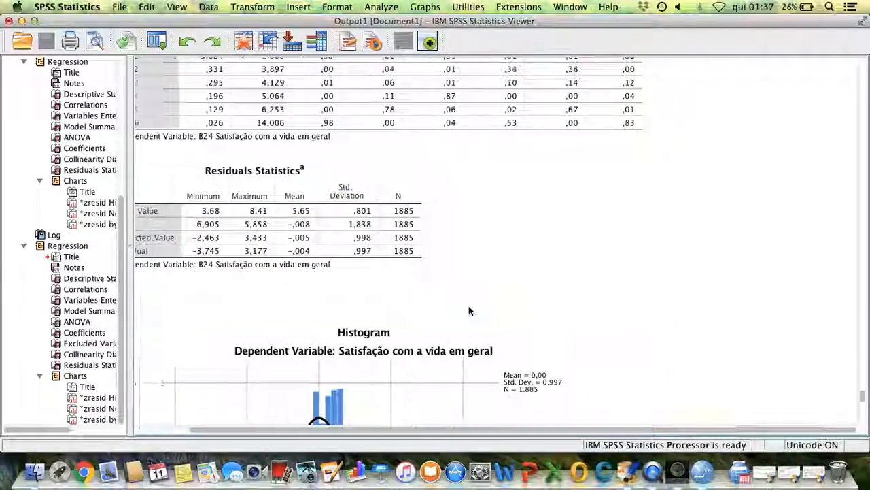
pyautogui.scroll(-15, 469, 310)
pyautogui.scroll(5, 468, 310)
pyautogui.scroll(-4, 469, 310)
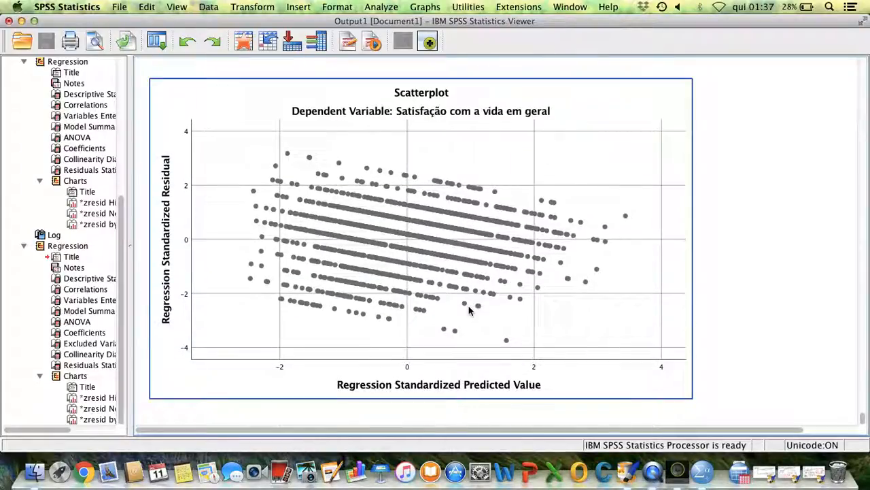
# Examine the condition indexes and variance proportions of each stepwise model in the Collinearity Diagnostics table
pyautogui.scroll(10, 469, 310)
pyautogui.scroll(10, 468, 311)
pyautogui.scroll(-10, 469, 308)
pyautogui.scroll(2, 469, 308)
pyautogui.click(470, 312)
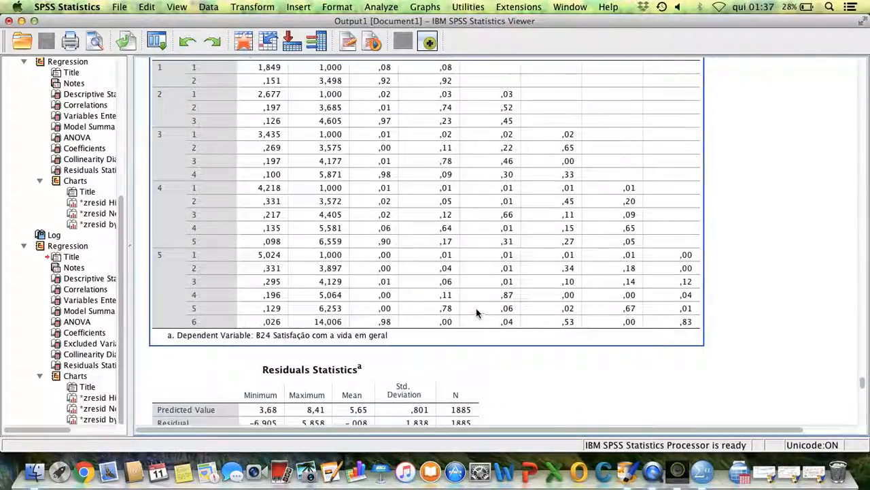
pyautogui.scroll(4, 473, 310)
pyautogui.scroll(-2, 474, 314)
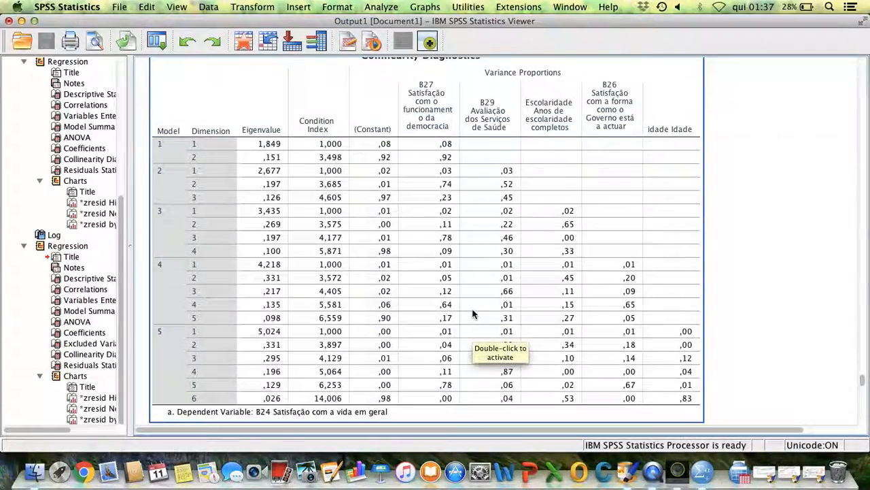
pyautogui.scroll(1, 474, 314)
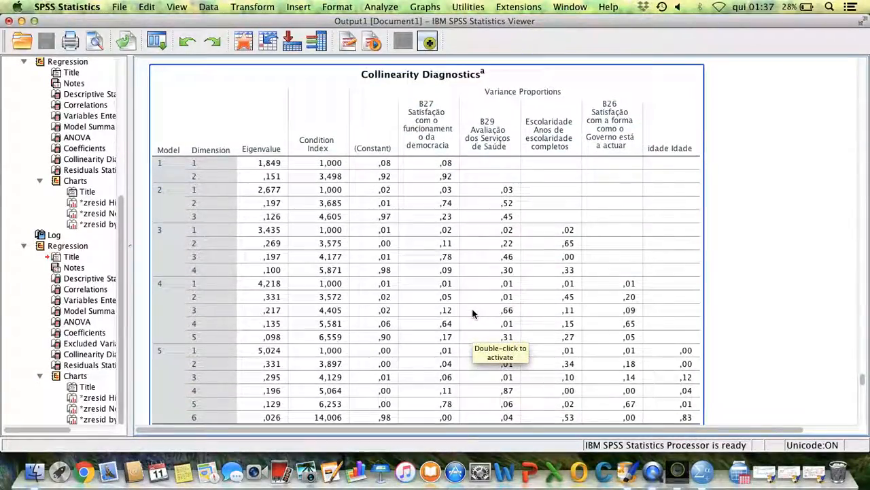
pyautogui.scroll(-8, 474, 313)
# Examine the Excluded Variables table and its footnotes listing the predictors in each stepwise model
pyautogui.scroll(15, 473, 314)
pyautogui.scroll(6, 474, 314)
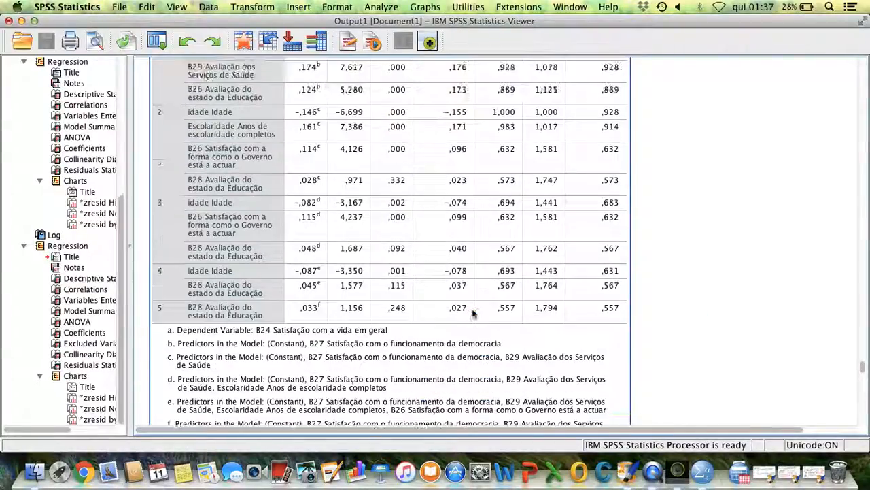
pyautogui.scroll(9, 474, 313)
pyautogui.scroll(-7, 474, 313)
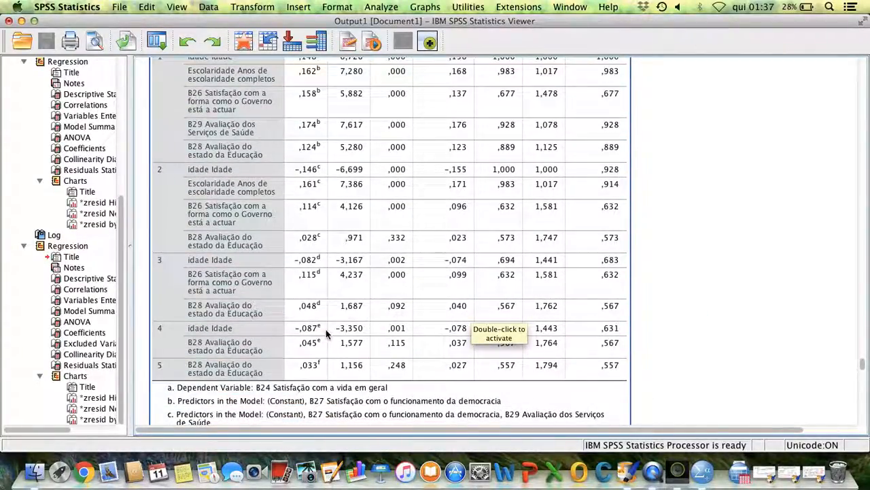
pyautogui.scroll(-5, 326, 329)
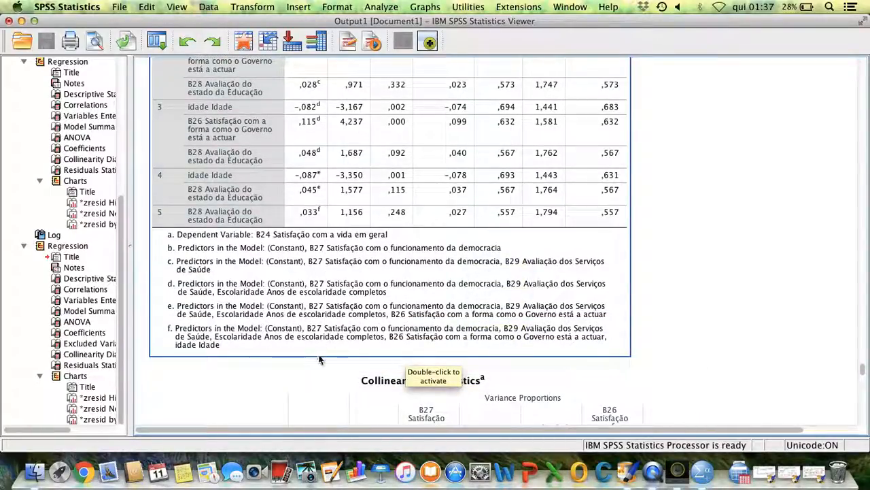
pyautogui.scroll(-1, 367, 332)
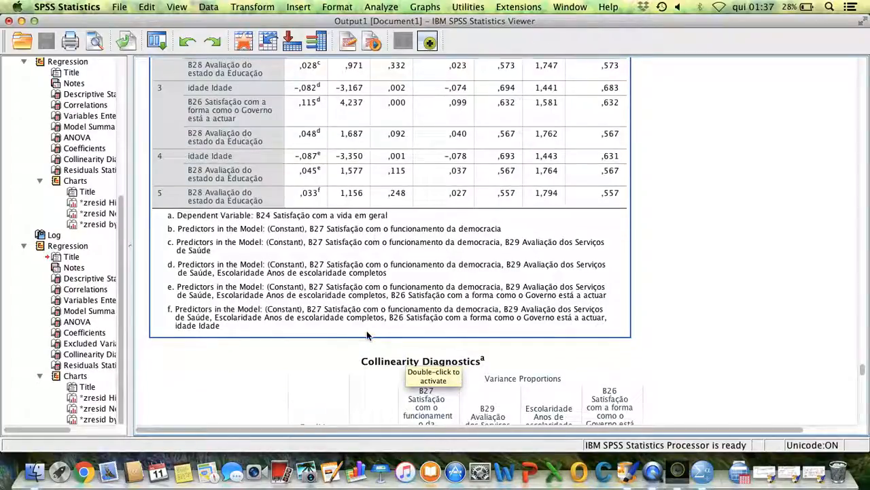
pyautogui.scroll(10, 366, 331)
pyautogui.scroll(5, 367, 335)
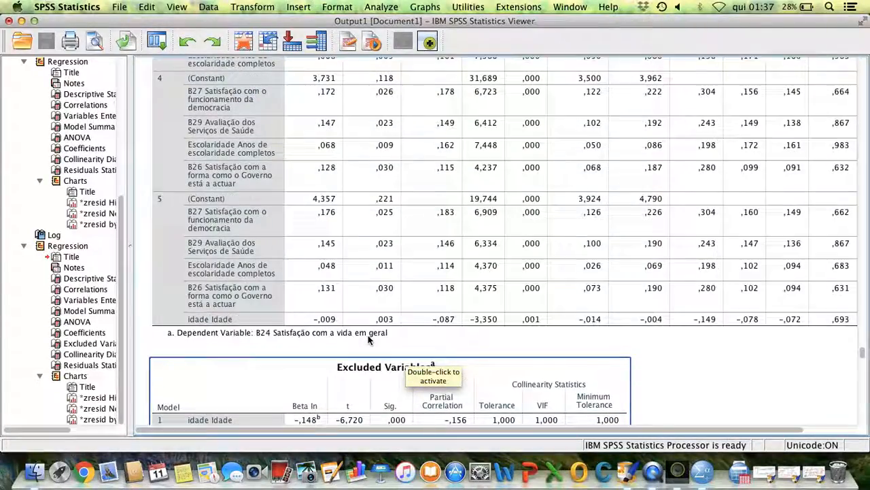
pyautogui.scroll(-10, 367, 336)
pyautogui.scroll(8, 369, 338)
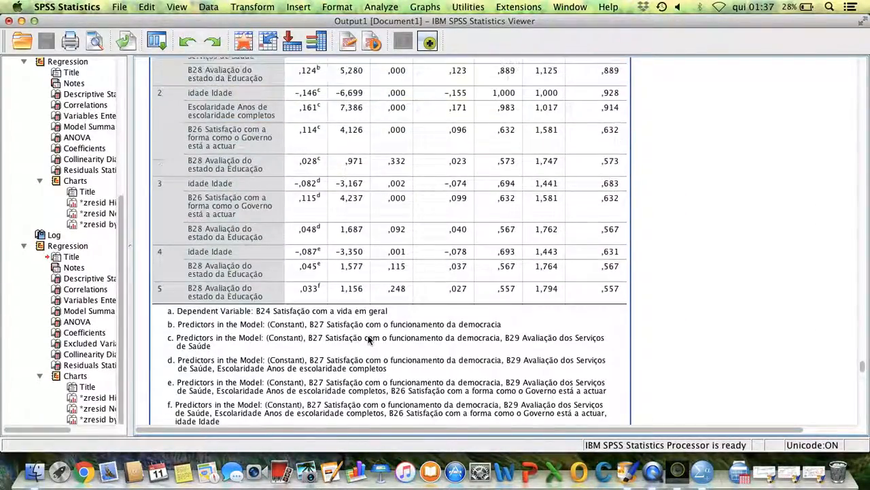
# Compare the predictors entered in models 1 to 5 of the stepwise Coefficients table
pyautogui.scroll(8, 401, 340)
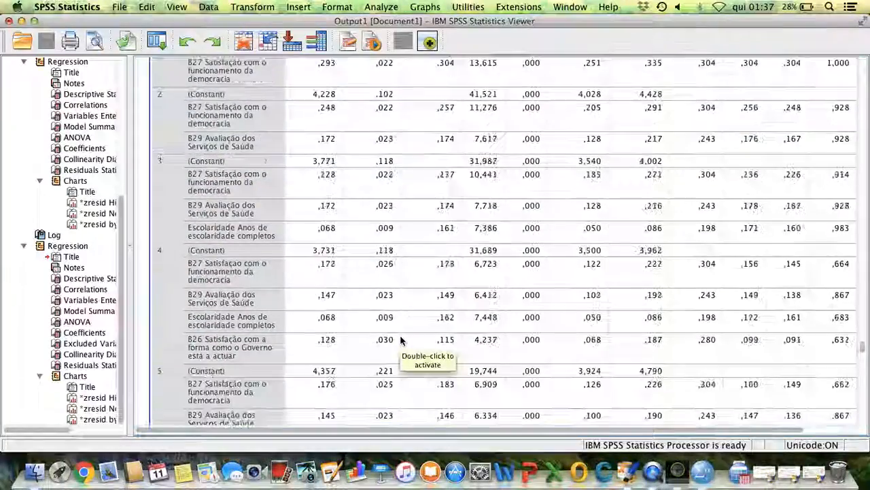
pyautogui.scroll(-8, 400, 340)
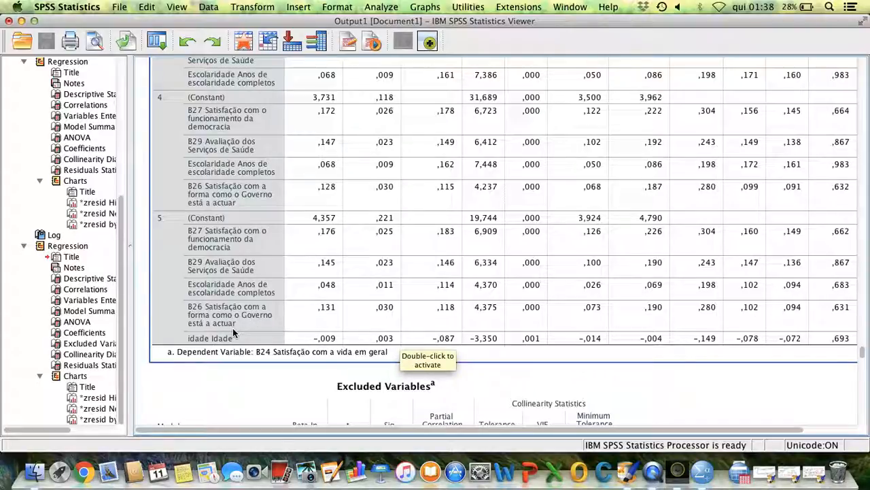
pyautogui.scroll(-3, 233, 332)
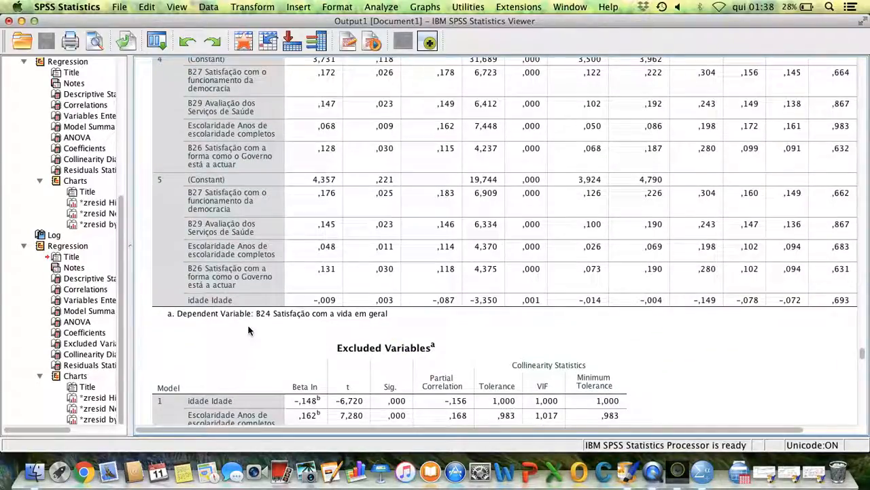
# Check the significance of B28 Avaliação do estado da Educação across the models in the Excluded Variables table
pyautogui.scroll(-7, 243, 299)
pyautogui.scroll(-18, 240, 271)
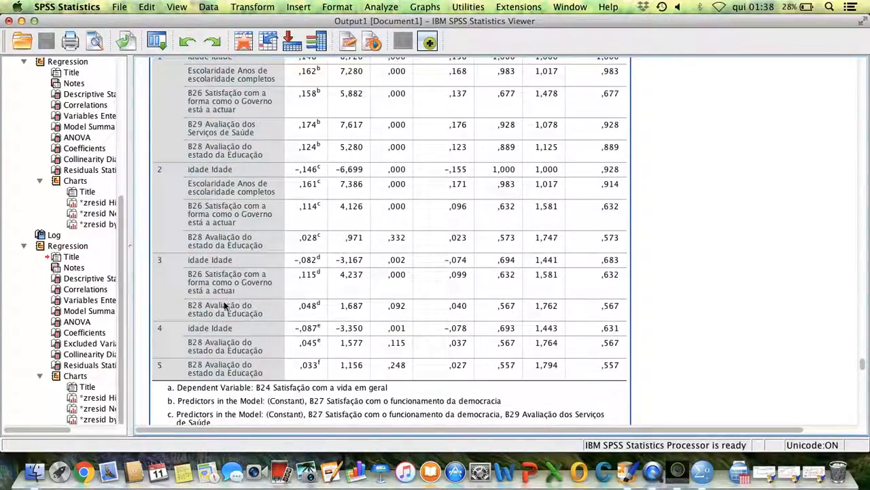
pyautogui.scroll(4, 228, 302)
pyautogui.scroll(-3, 327, 181)
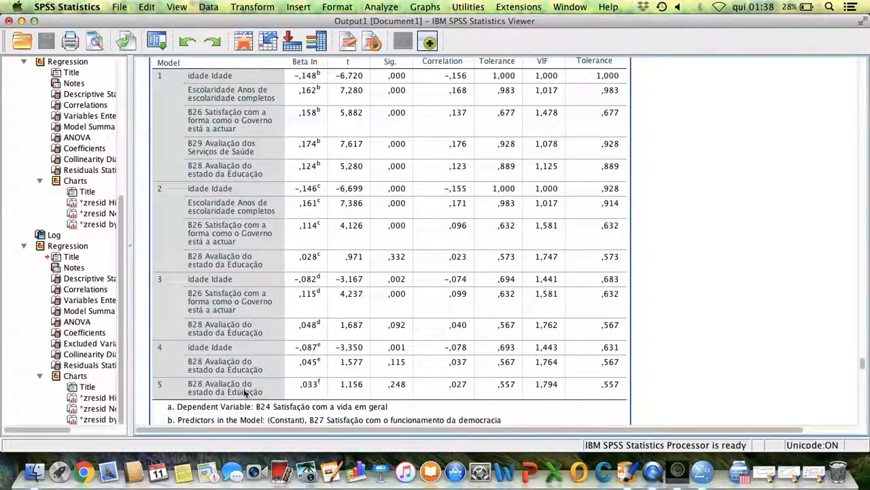
pyautogui.scroll(-2, 241, 405)
pyautogui.scroll(2, 241, 405)
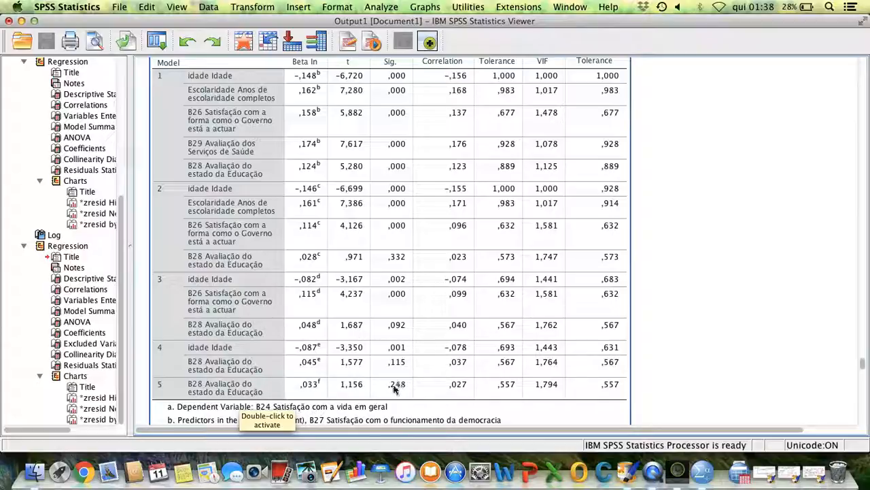
pyautogui.scroll(-3, 398, 388)
# Review B, Beta, significance, Tolerance and VIF for the predictors across the models in the stepwise Coefficients table
pyautogui.scroll(10, 394, 387)
pyautogui.click(373, 340)
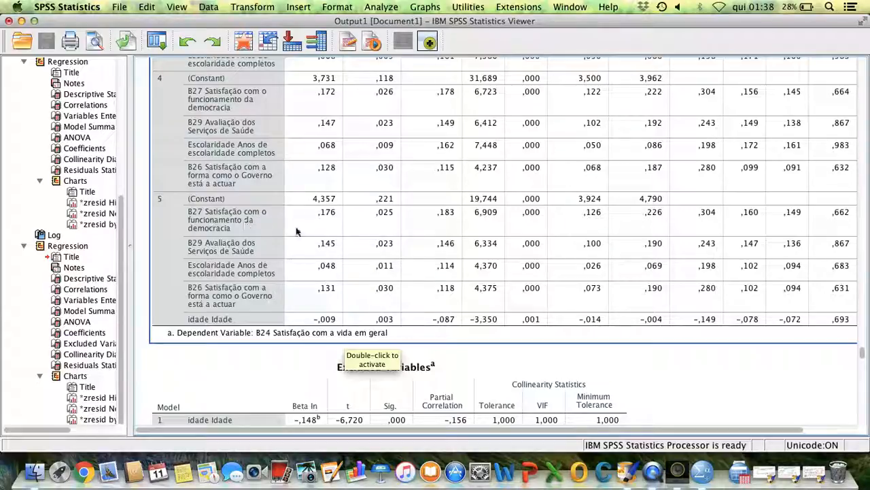
pyautogui.scroll(-1, 443, 238)
pyautogui.scroll(10, 443, 239)
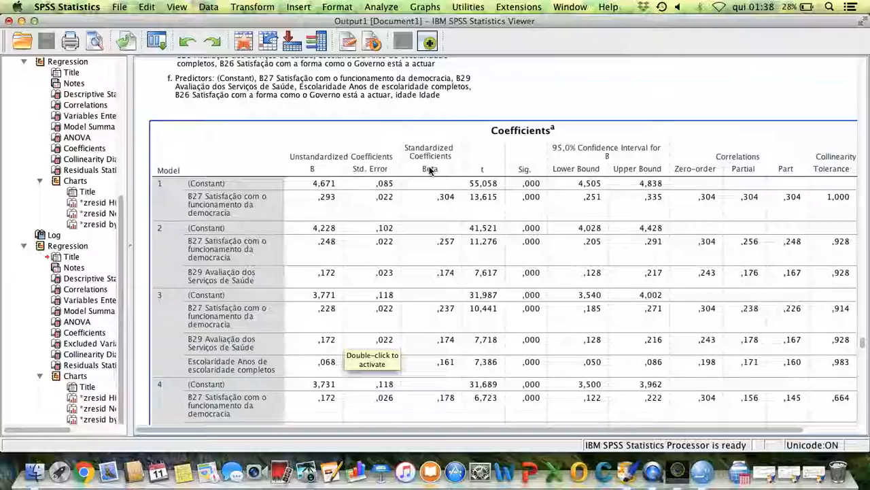
pyautogui.scroll(-8, 437, 197)
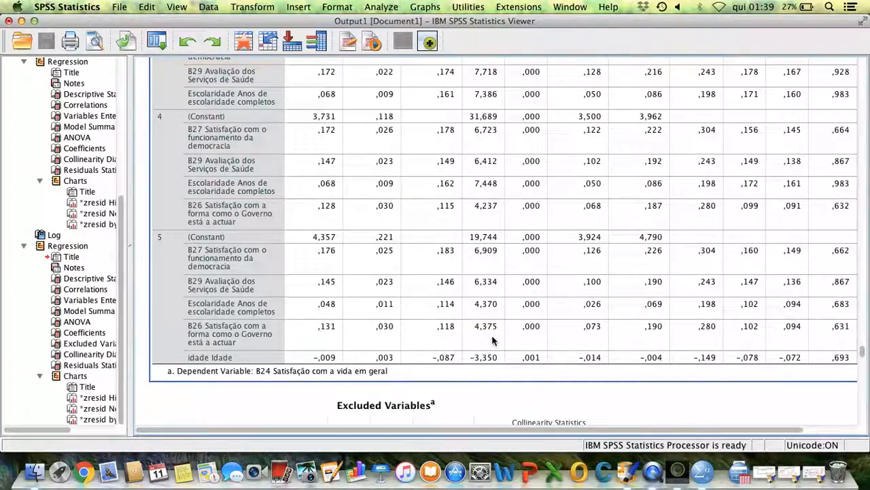
pyautogui.scroll(5, 491, 335)
pyautogui.scroll(2, 492, 343)
pyautogui.scroll(-8, 491, 343)
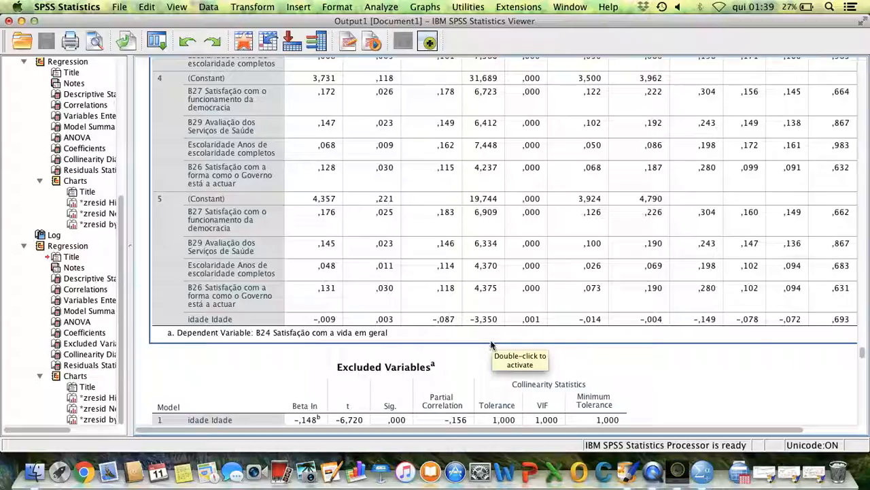
pyautogui.hscroll(3, 570, 436)
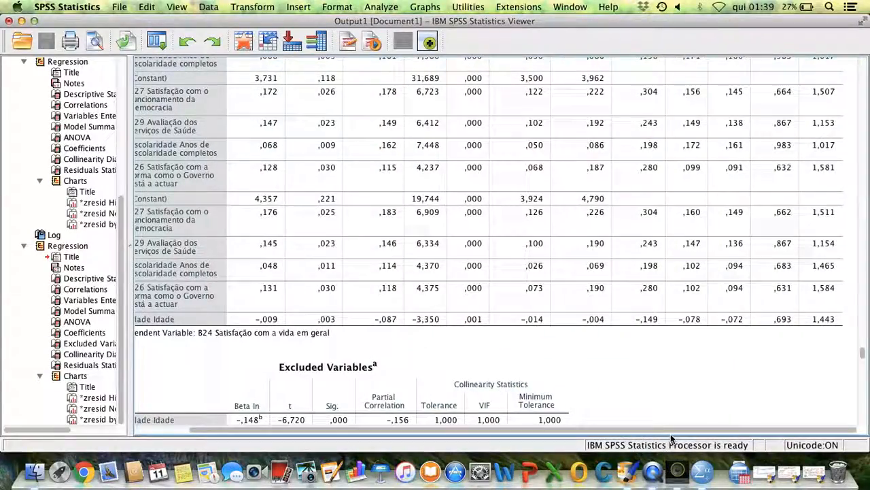
# Compare the Tolerance and VIF columns of the stepwise Coefficients table with the collinearity statistics in the Excluded Variables table
pyautogui.click(829, 303)
pyautogui.scroll(8, 812, 316)
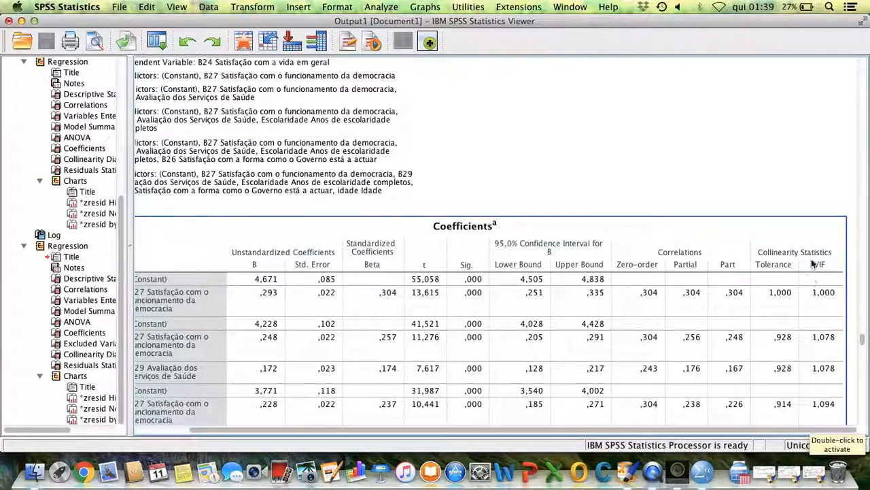
pyautogui.scroll(-8, 795, 303)
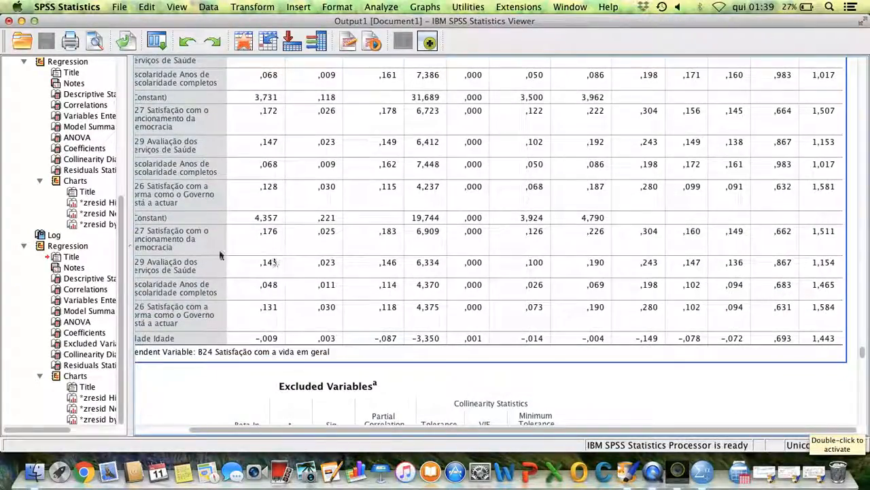
pyautogui.moveTo(502, 430); pyautogui.dragTo(471, 429)
pyautogui.scroll(-10, 470, 419)
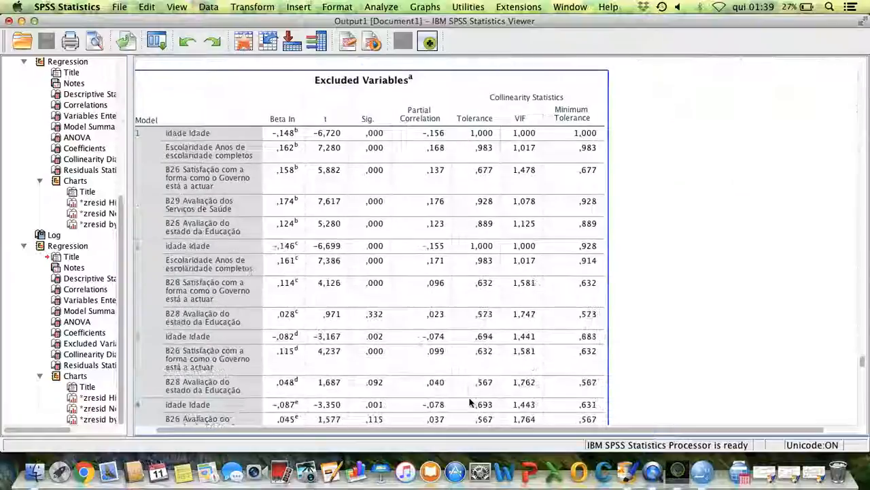
pyautogui.scroll(8, 469, 408)
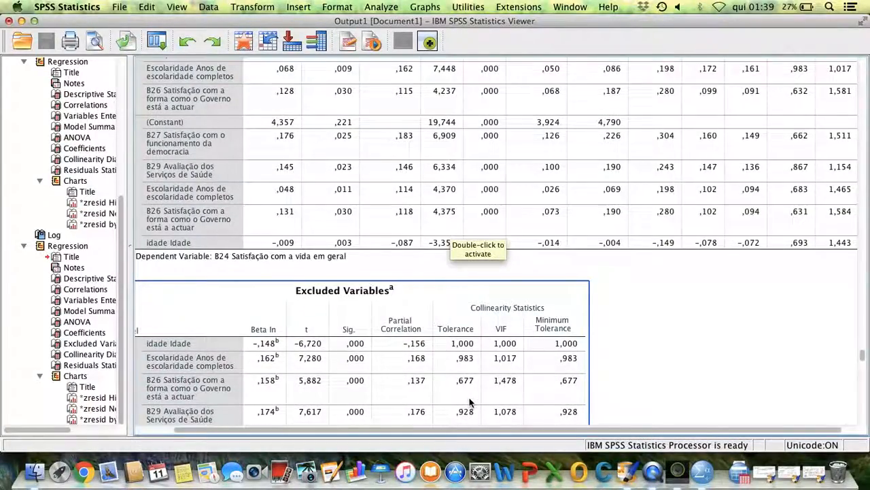
pyautogui.hscroll(-3, 467, 398)
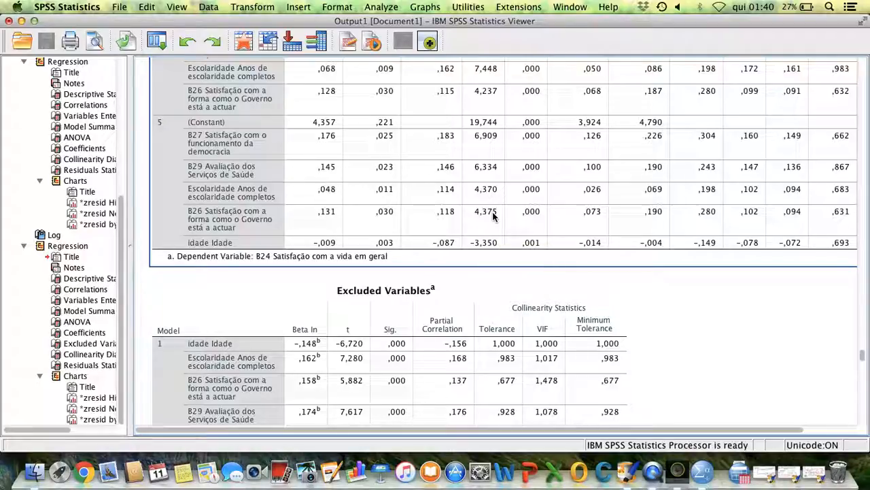
# Trace which predictors are added from model 1 through model 5 in the stepwise Coefficients table
pyautogui.scroll(-4, 413, 203)
pyautogui.scroll(7, 412, 203)
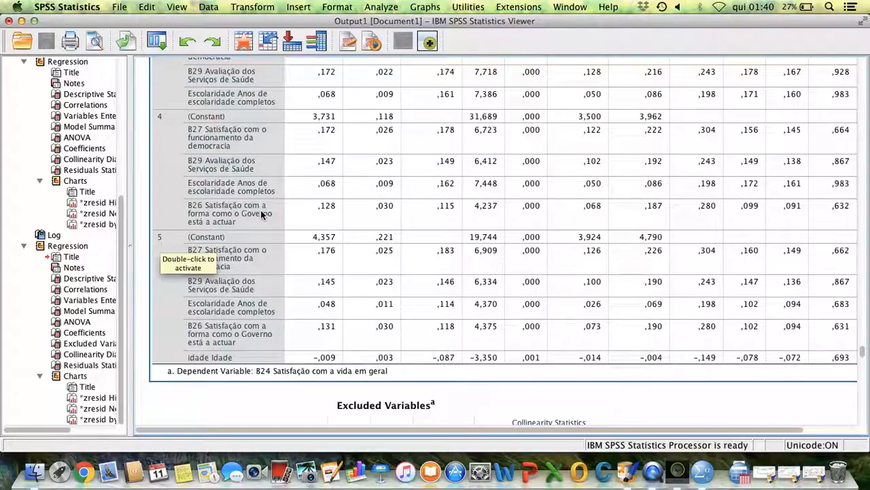
pyautogui.scroll(5, 261, 214)
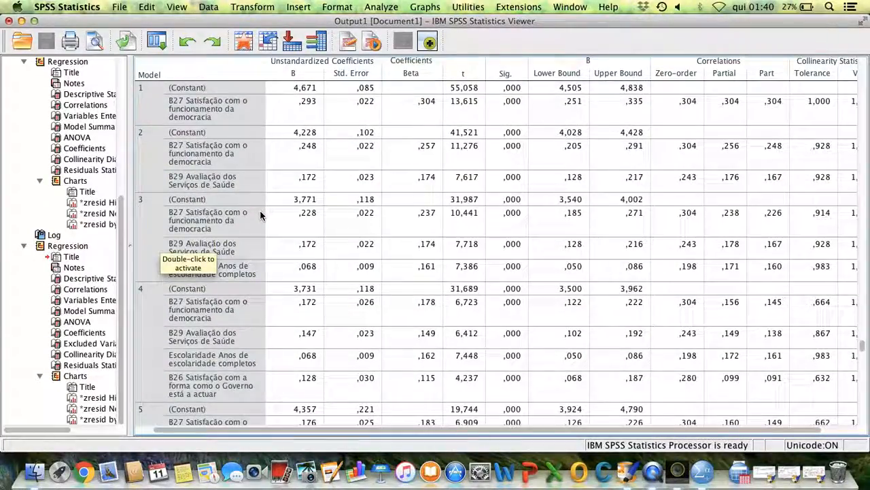
pyautogui.scroll(2, 260, 214)
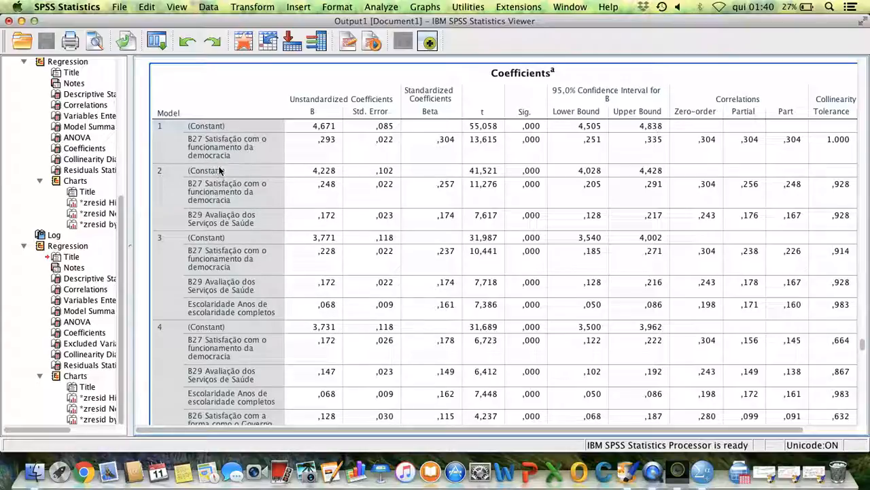
# Examine which predictors are left out of each stepwise model in the Excluded Variables table, including B28 Avaliação do estado da Educação in model 5
pyautogui.scroll(-10, 266, 246)
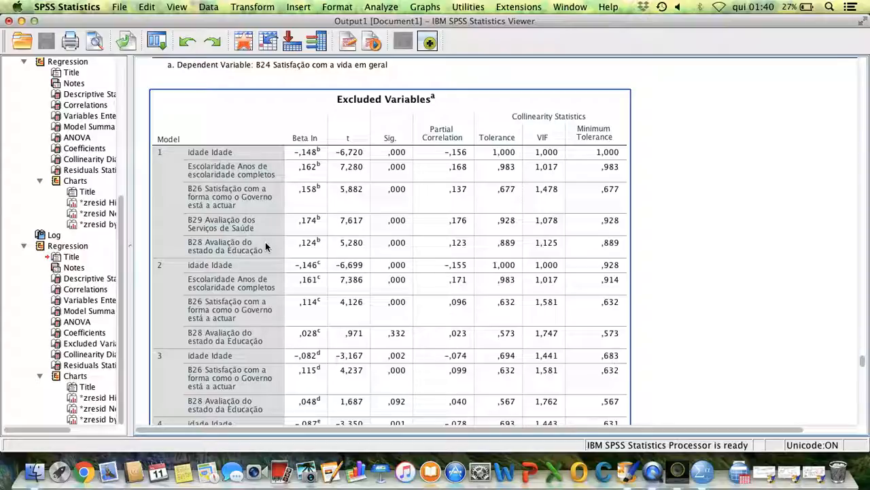
pyautogui.scroll(-8, 265, 245)
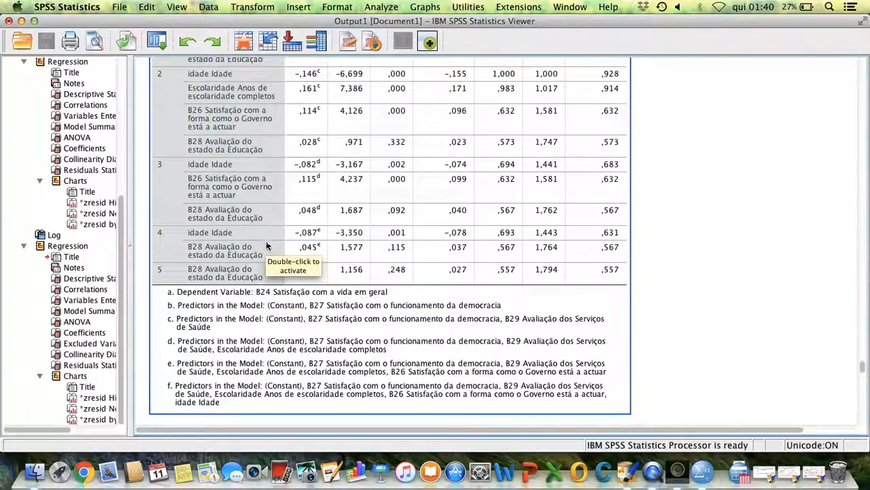
pyautogui.scroll(10, 238, 266)
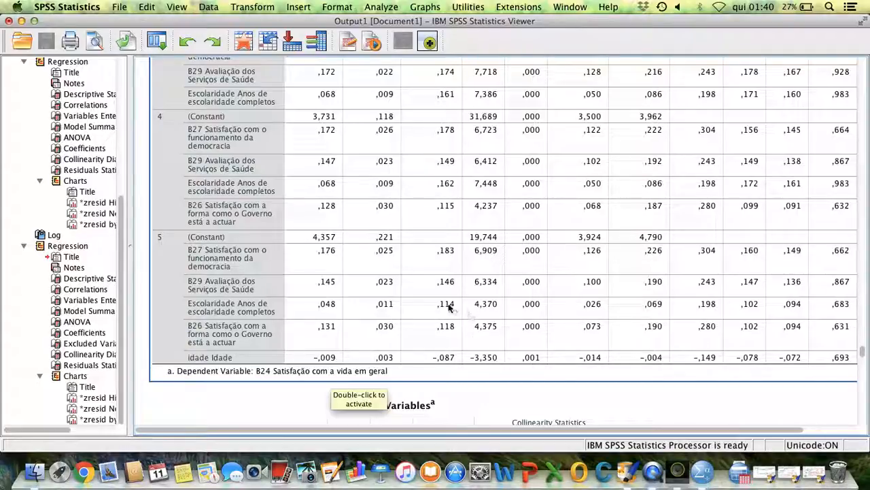
pyautogui.scroll(-10, 408, 354)
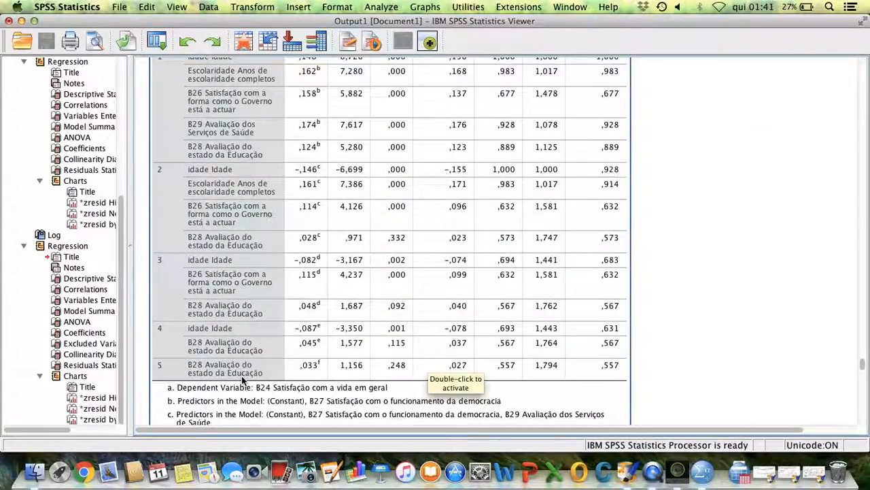
pyautogui.click(641, 331)
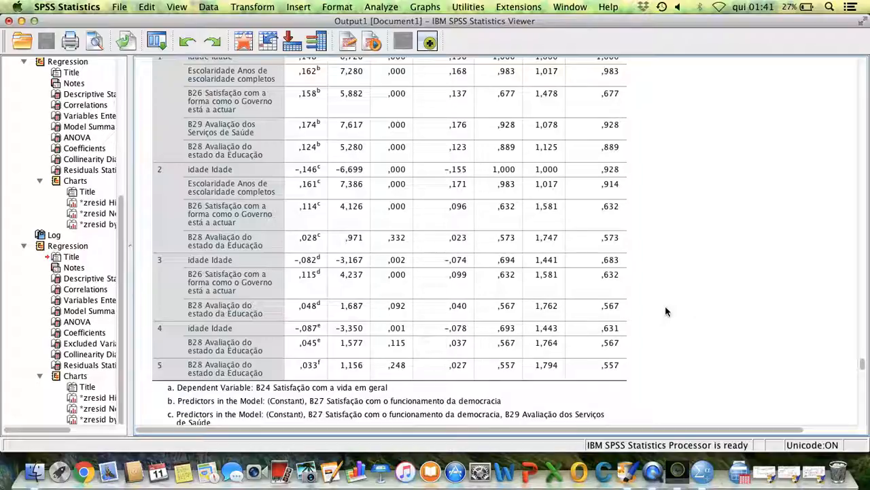
# Review the Beta coefficients and collinearity statistics of the model 5 predictors in the stepwise Coefficients table
pyautogui.click(568, 292)
pyautogui.scroll(-5, 569, 302)
pyautogui.scroll(10, 569, 303)
pyautogui.scroll(6, 569, 300)
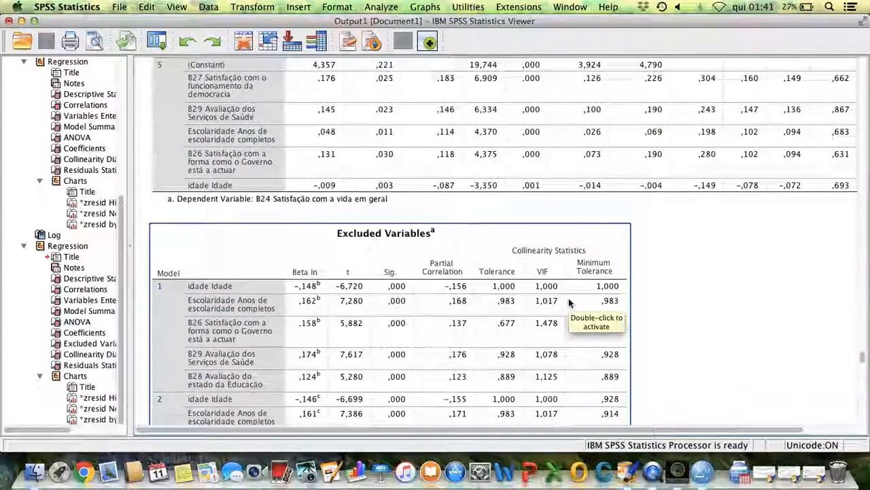
pyautogui.hscroll(3, 569, 298)
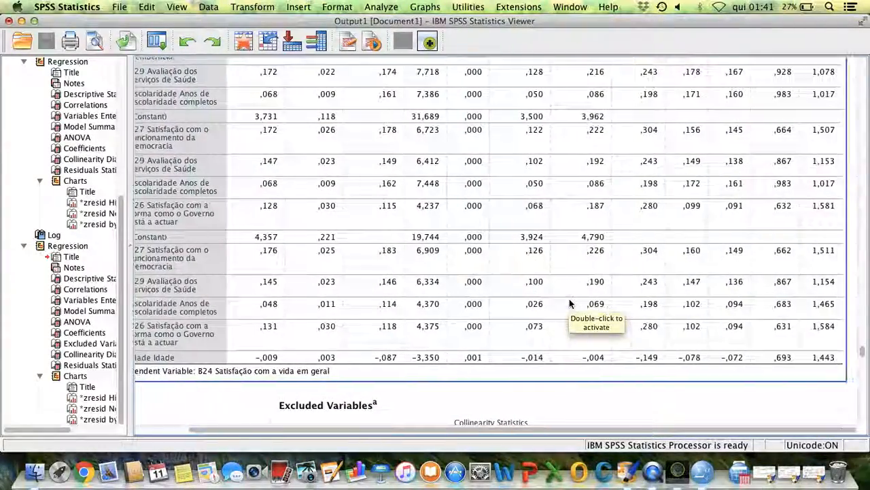
pyautogui.hscroll(-4, 570, 298)
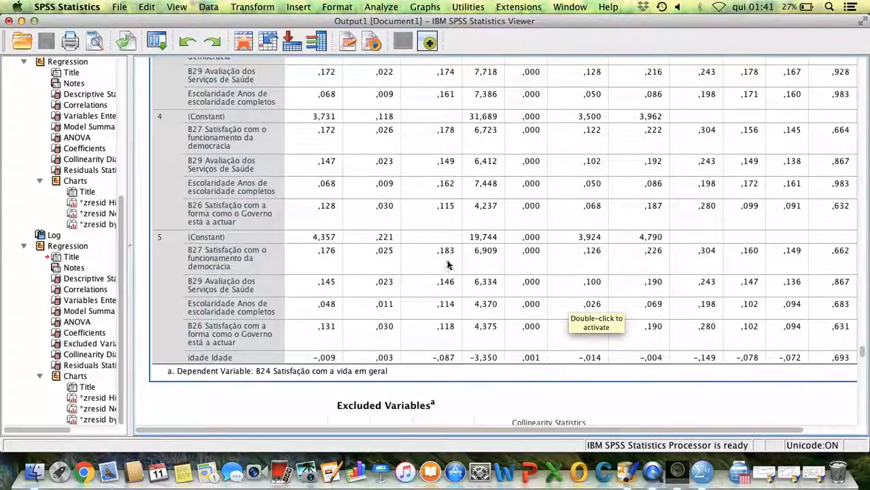
pyautogui.scroll(-4, 391, 246)
pyautogui.click(392, 246)
pyautogui.scroll(3, 391, 246)
pyautogui.click(393, 246)
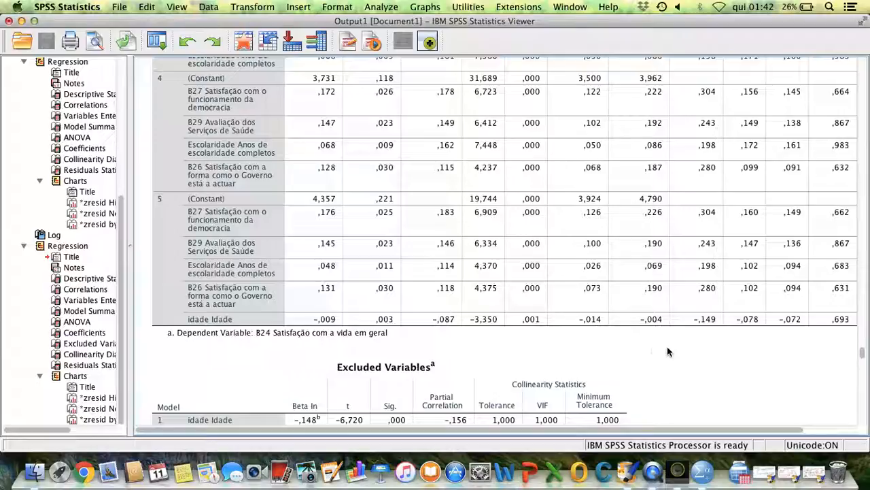
pyautogui.rightClick(653, 471)
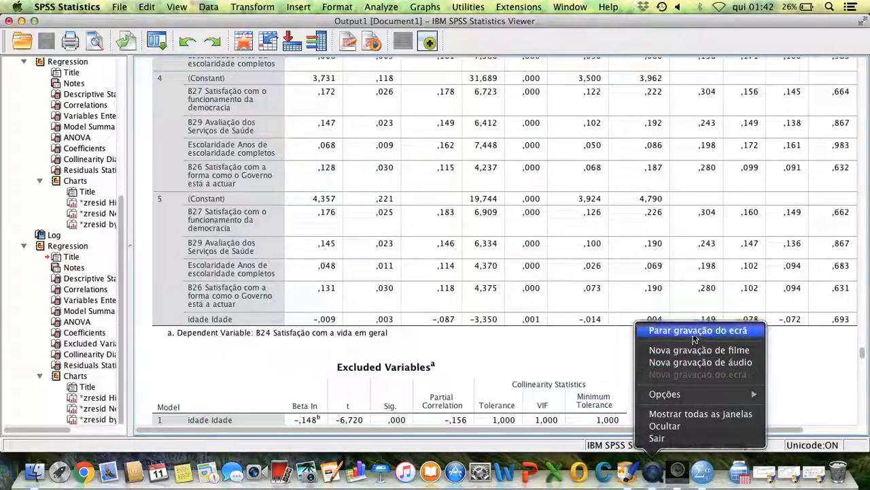